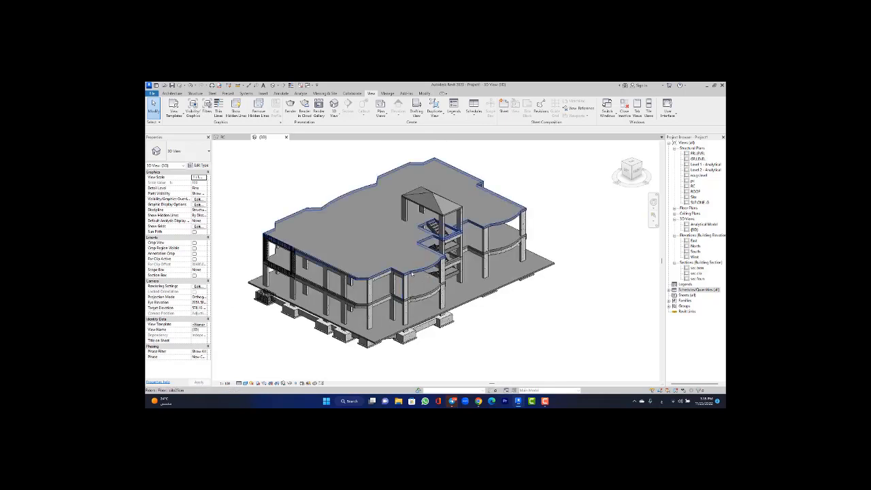
pyautogui.scroll(3, 383, 278)
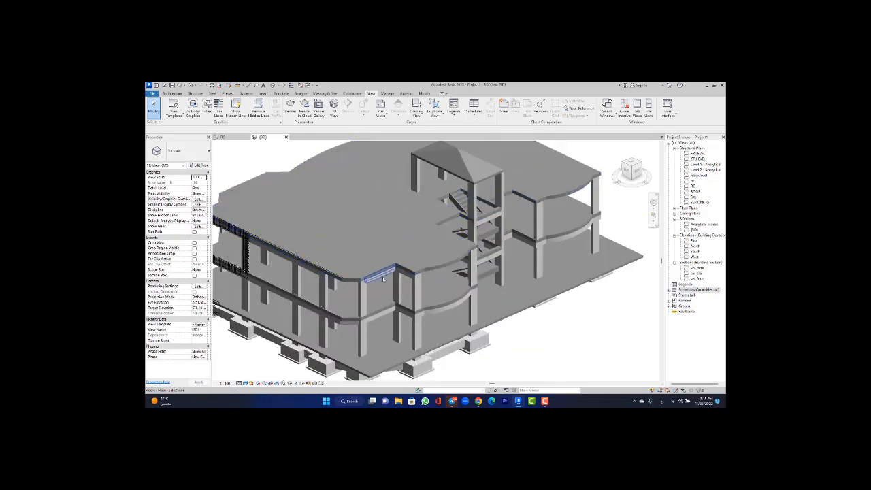
pyautogui.scroll(-3, 380, 315)
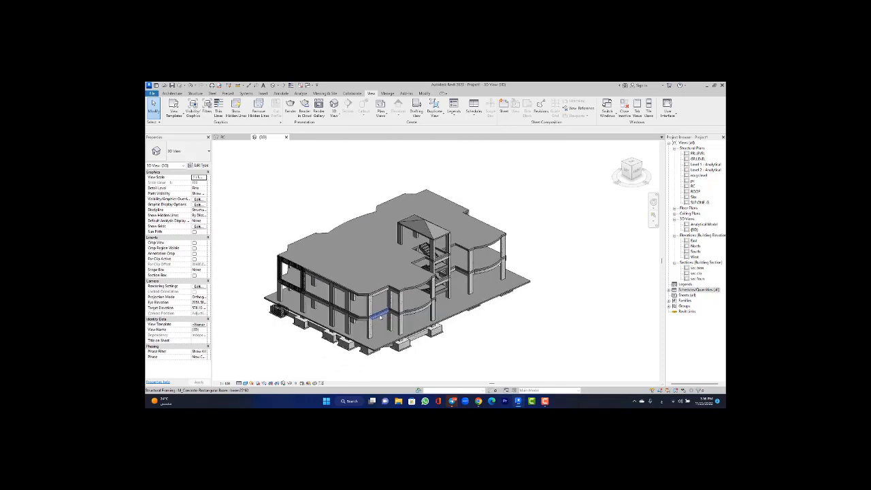
pyautogui.keyDown('shift'); pyautogui.moveTo(381, 317); pyautogui.dragTo(560, 319, button='middle'); pyautogui.keyUp('shift')
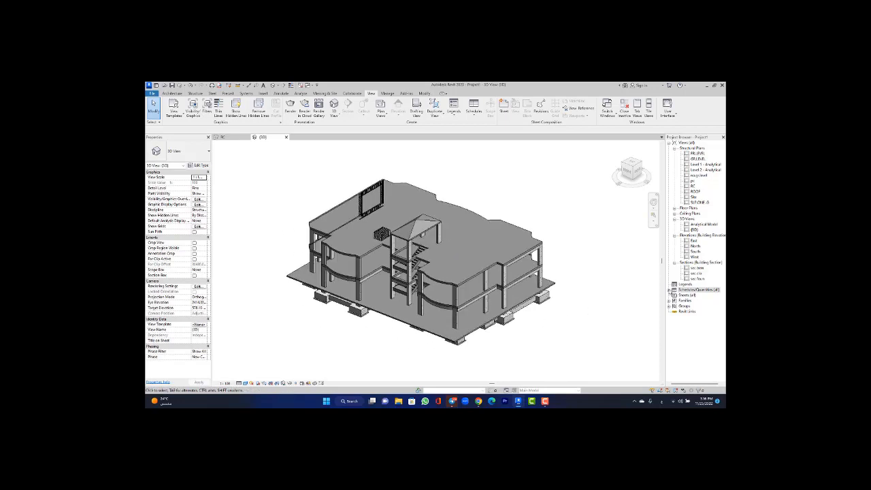
pyautogui.rightClick(697, 290)
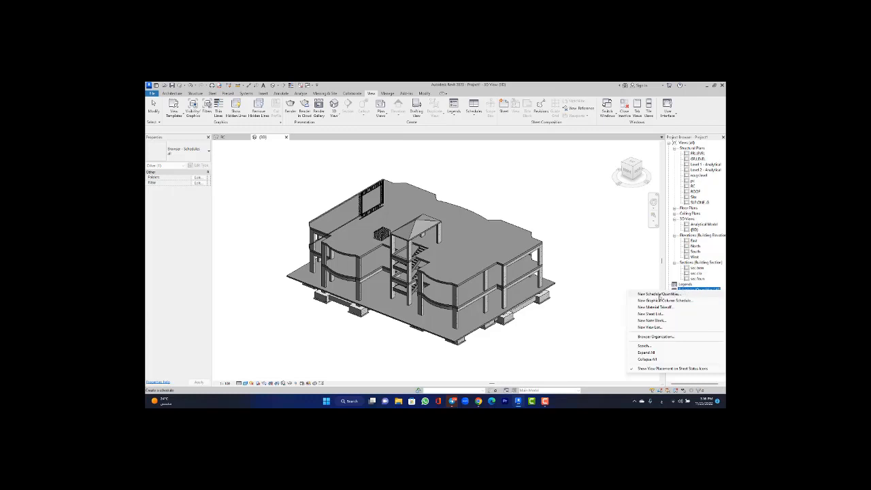
pyautogui.click(601, 262)
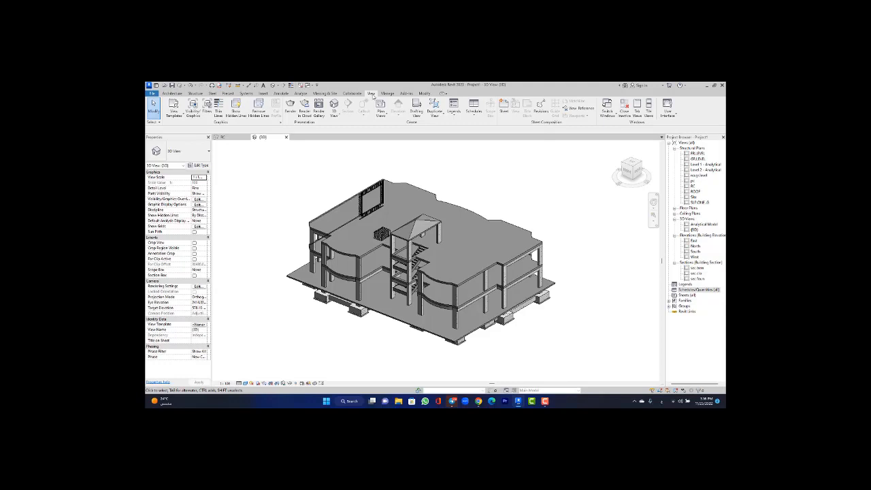
# - Start a new Schedule/Quantities with the category list filtered to Structure
pyautogui.click(473, 114)
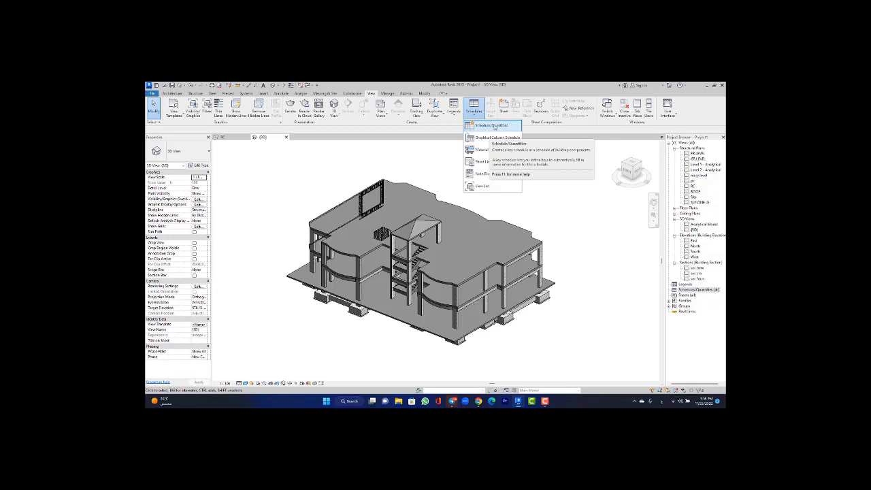
pyautogui.click(494, 126)
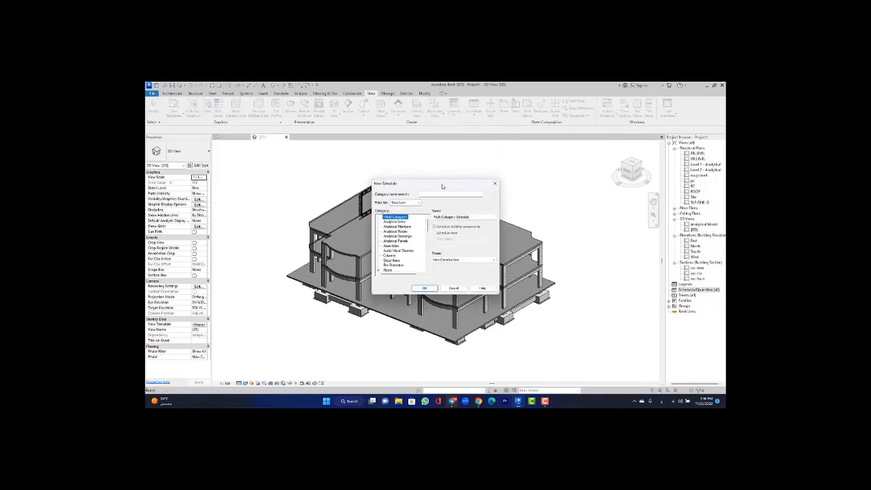
pyautogui.moveTo(442, 184); pyautogui.dragTo(443, 153)
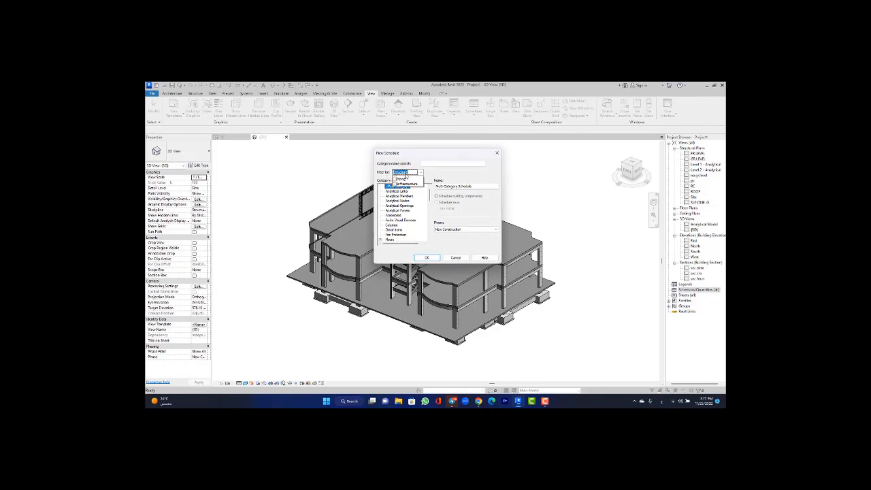
pyautogui.click(407, 172)
pyautogui.click(411, 173)
pyautogui.click(411, 173)
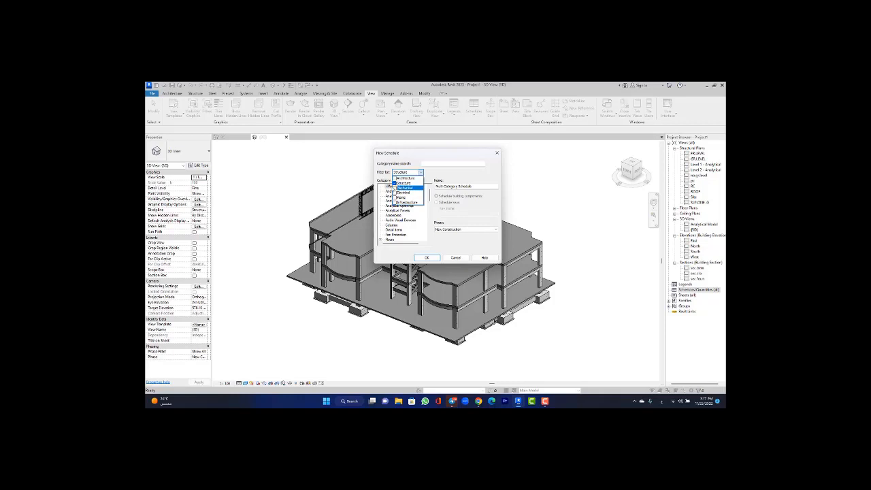
pyautogui.click(420, 173)
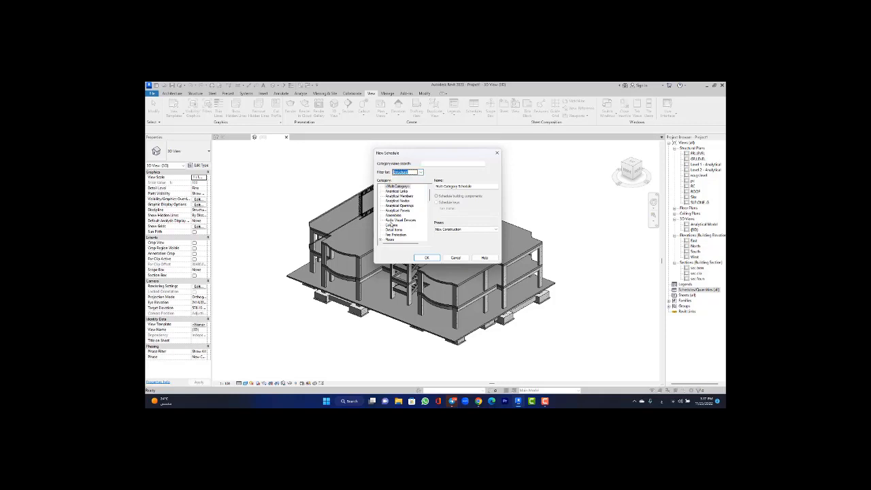
# - Choose the Structural Columns category and create its building component schedule, keeping the name Structural Column Schedule
pyautogui.scroll(-3, 392, 225)
pyautogui.scroll(-6, 391, 224)
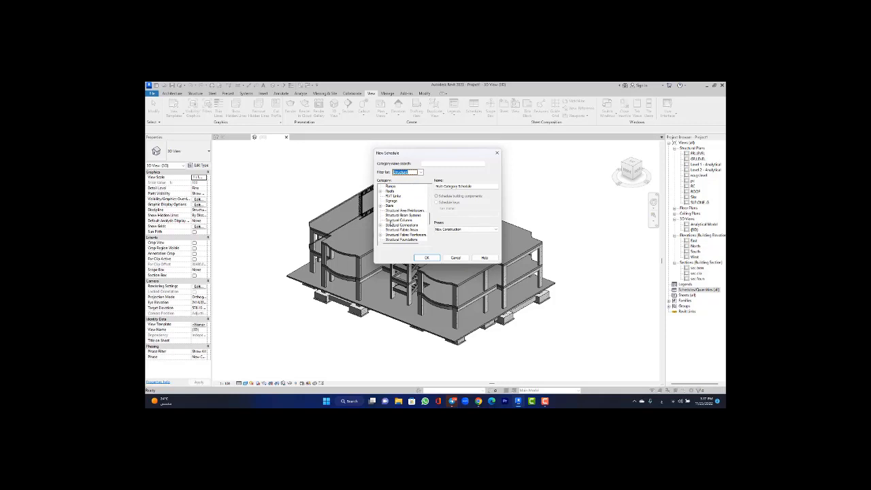
pyautogui.click(402, 220)
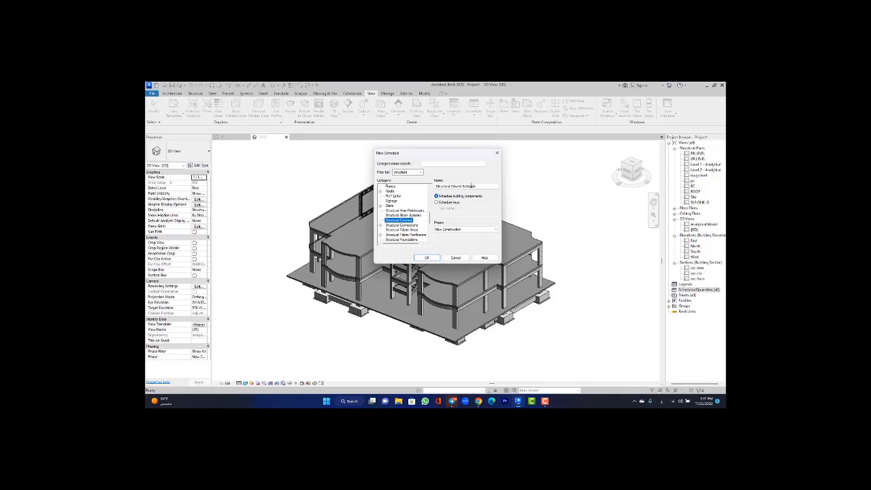
pyautogui.click(479, 187)
pyautogui.moveTo(477, 186); pyautogui.dragTo(432, 186)
pyautogui.click(479, 187)
pyautogui.click(428, 258)
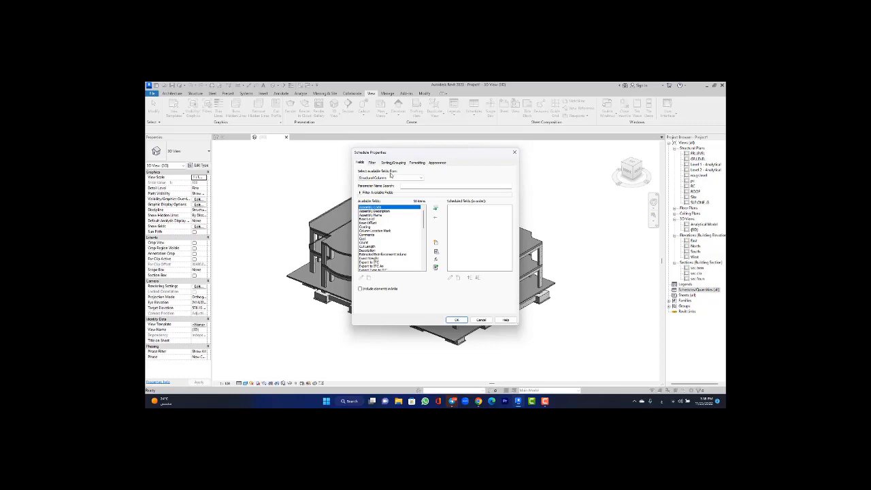
# - Add the Base Level, Cost and Count fields from Structural Columns to the scheduled fields
pyautogui.click(379, 178)
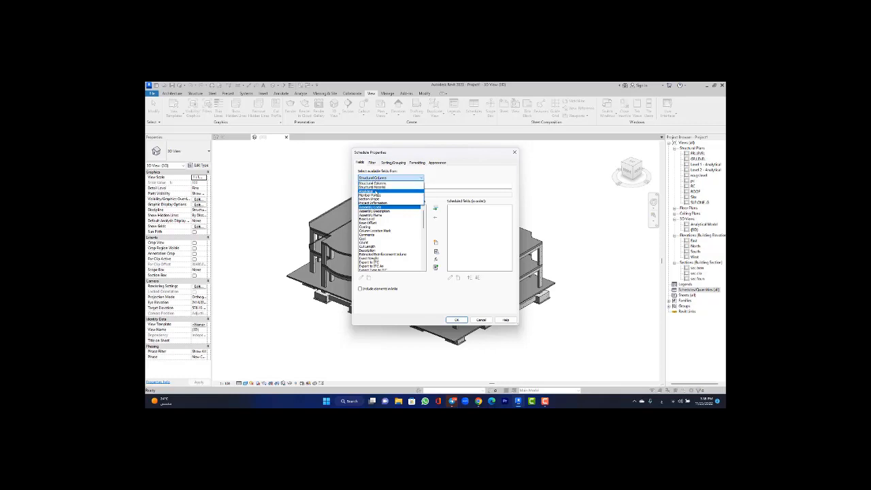
pyautogui.click(378, 183)
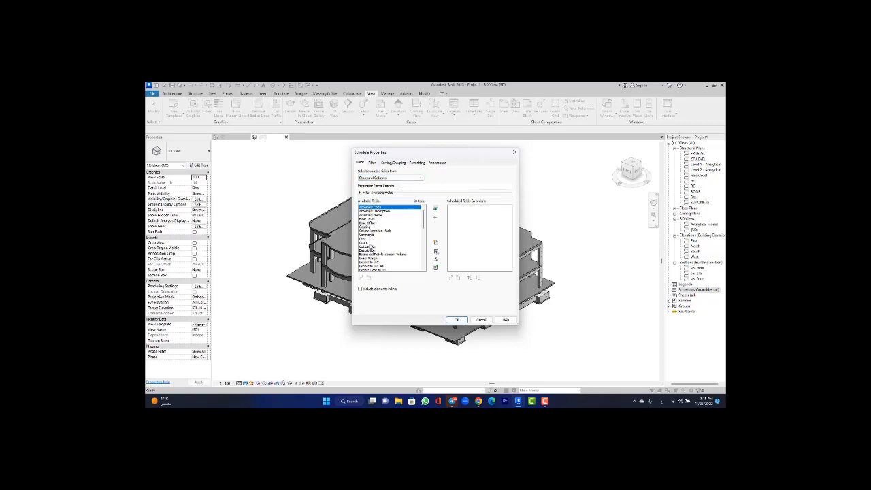
pyautogui.doubleClick(364, 219)
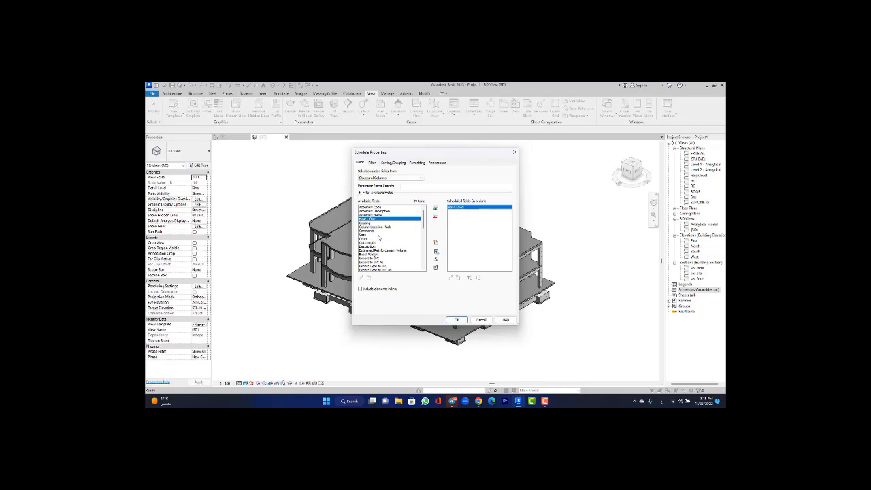
pyautogui.click(366, 236)
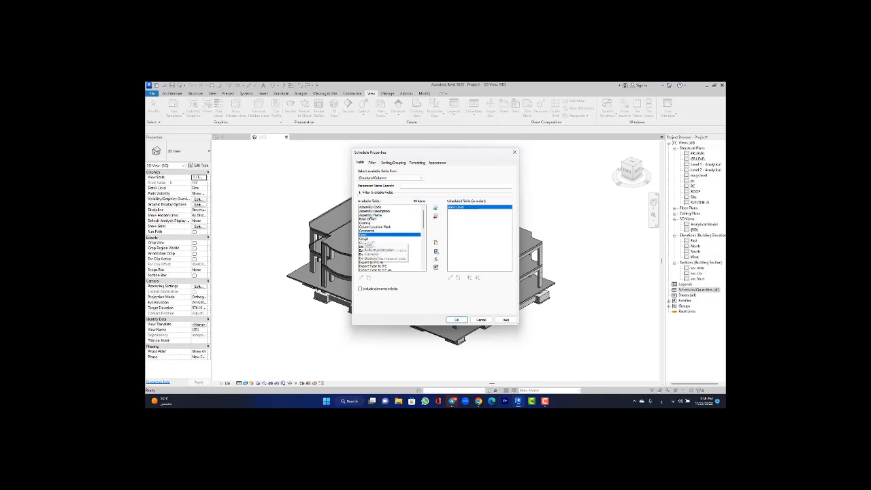
pyautogui.doubleClick(366, 236)
pyautogui.doubleClick(366, 235)
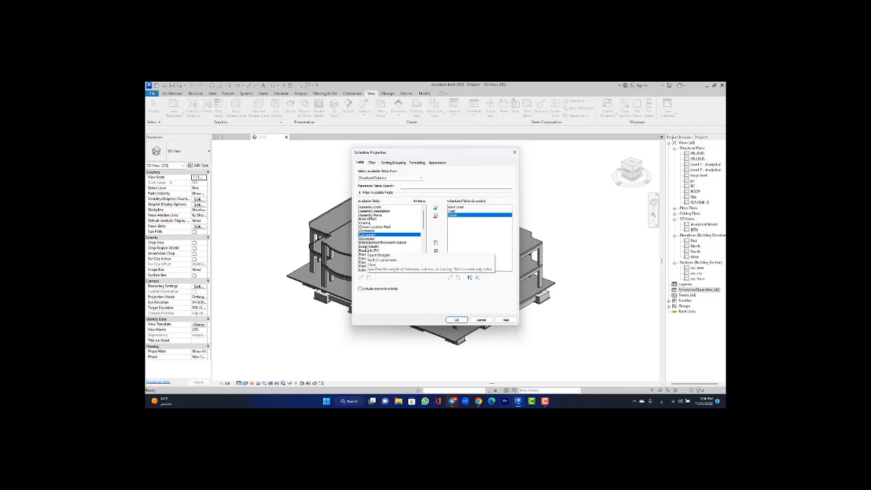
# - Add the Family and Length fields to the scheduled fields
pyautogui.scroll(-2, 365, 250)
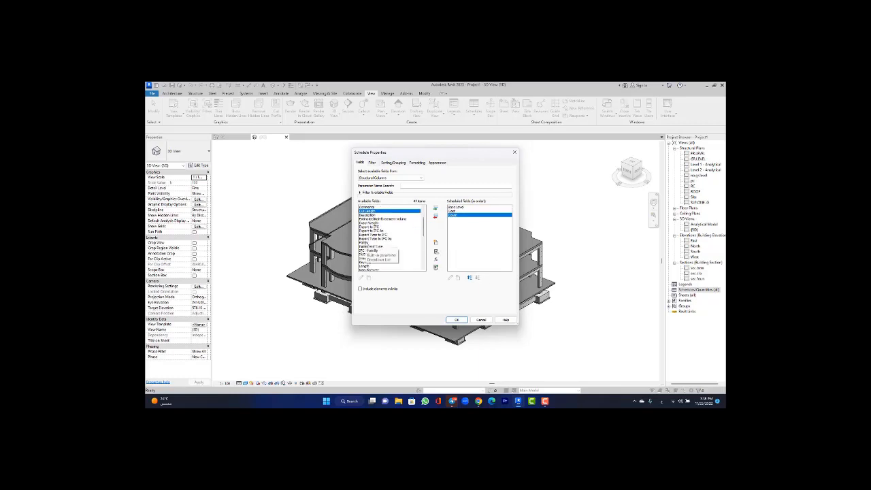
pyautogui.doubleClick(365, 242)
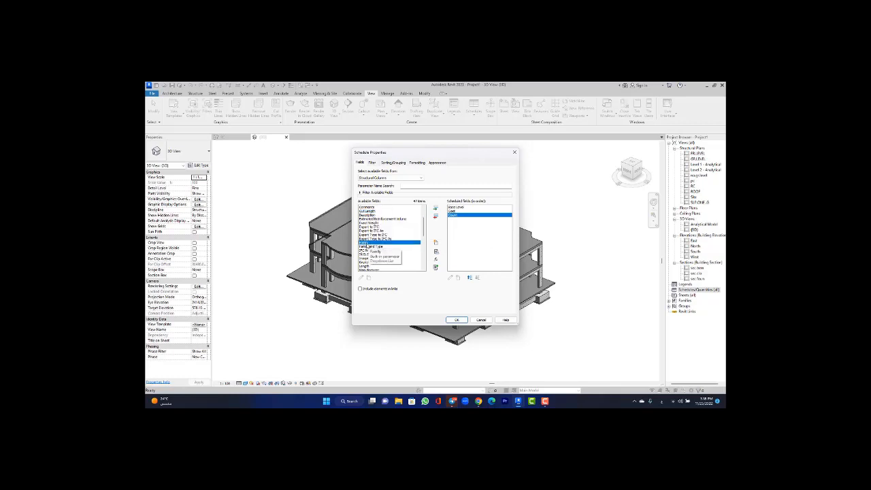
pyautogui.scroll(-1, 365, 253)
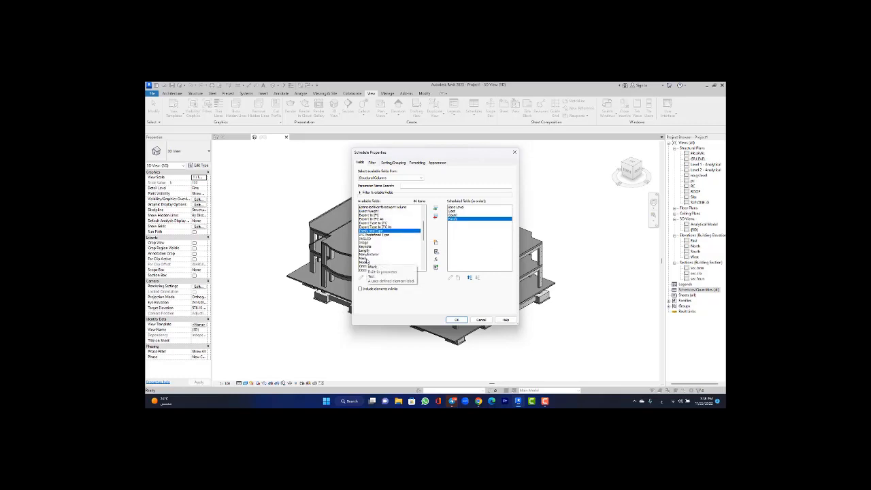
pyautogui.doubleClick(366, 251)
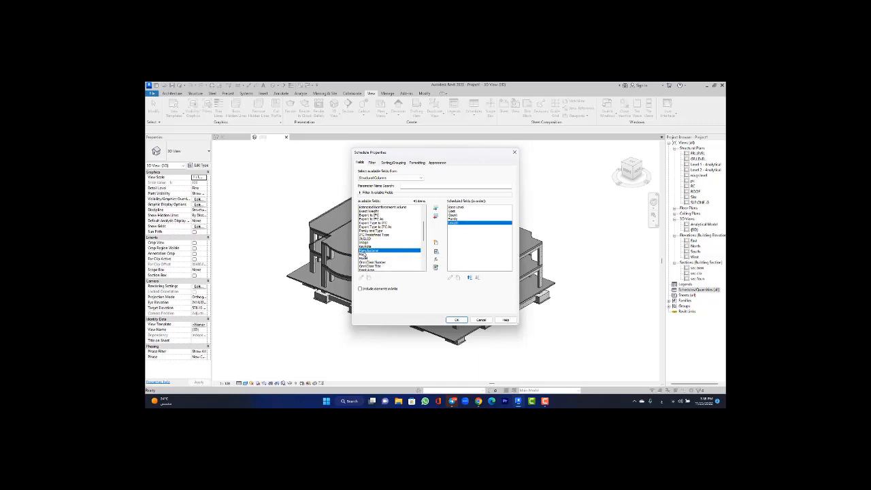
# - Add the Type, Top Level and Volume fields to the scheduled fields
pyautogui.scroll(-1, 365, 251)
pyautogui.scroll(-3, 368, 266)
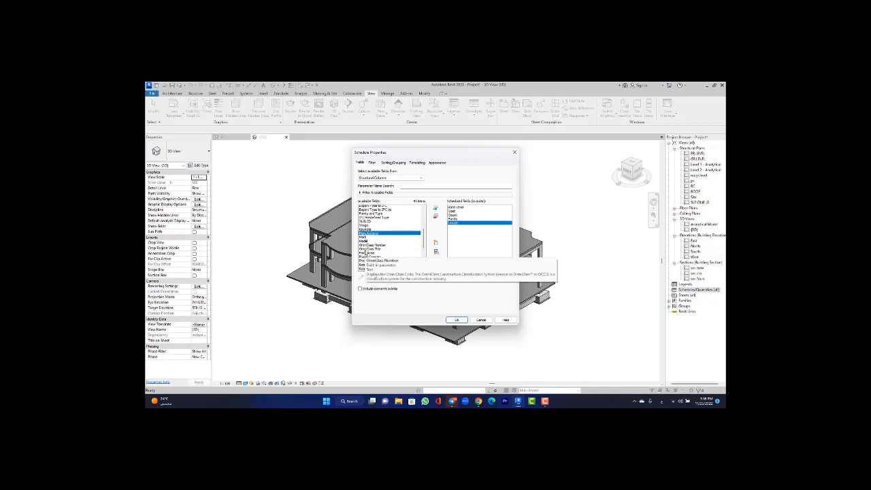
pyautogui.scroll(-1, 366, 255)
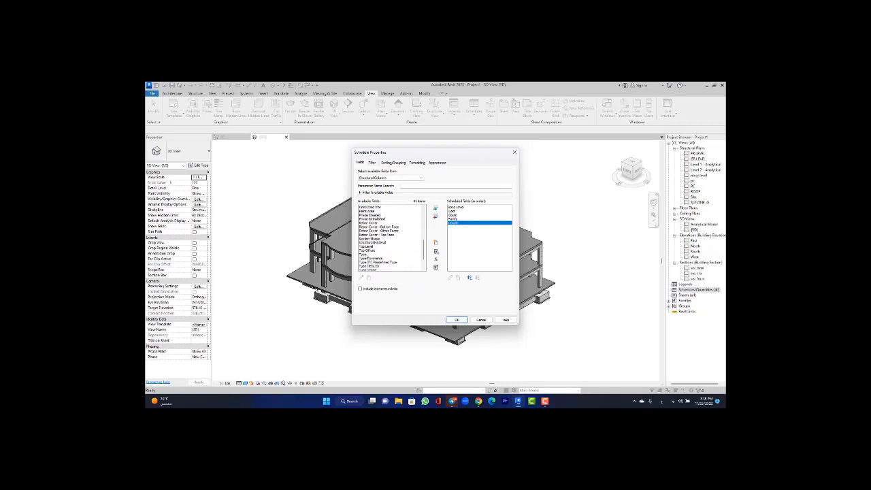
pyautogui.doubleClick(362, 254)
pyautogui.doubleClick(366, 247)
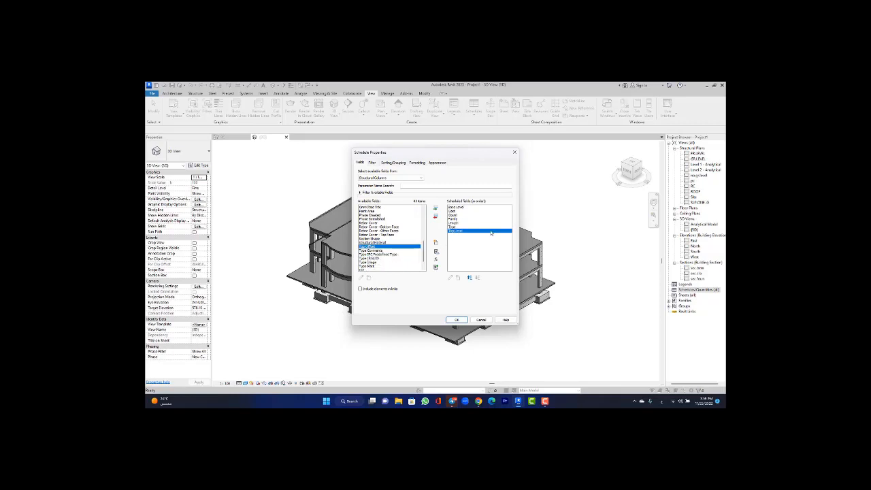
pyautogui.scroll(-1, 374, 256)
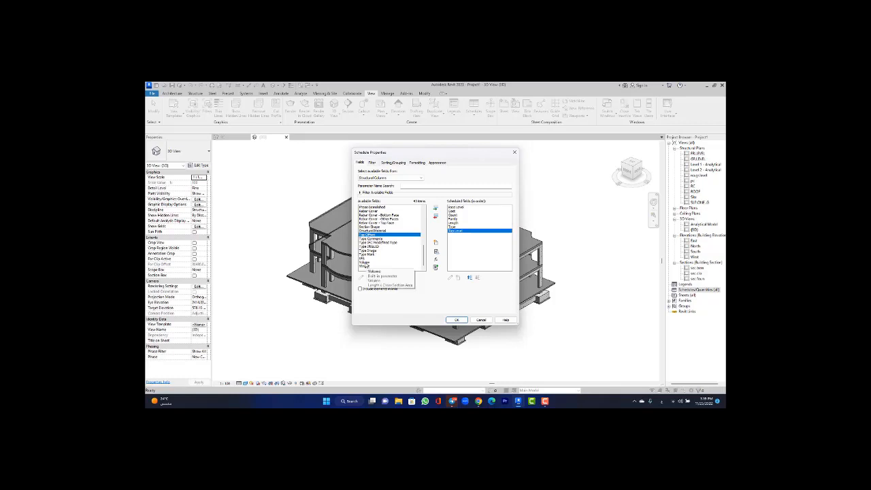
pyautogui.doubleClick(366, 263)
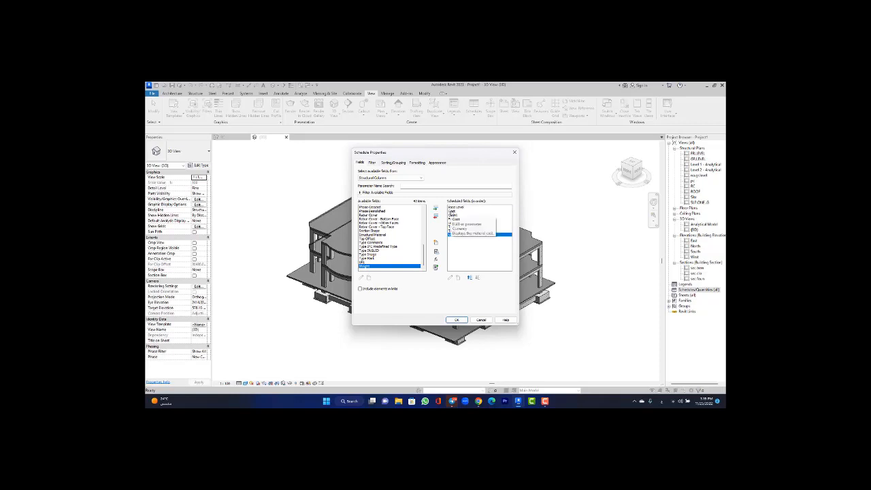
# - Remove Cost from the scheduled fields and reorder Family to first place in the list
pyautogui.click(452, 212)
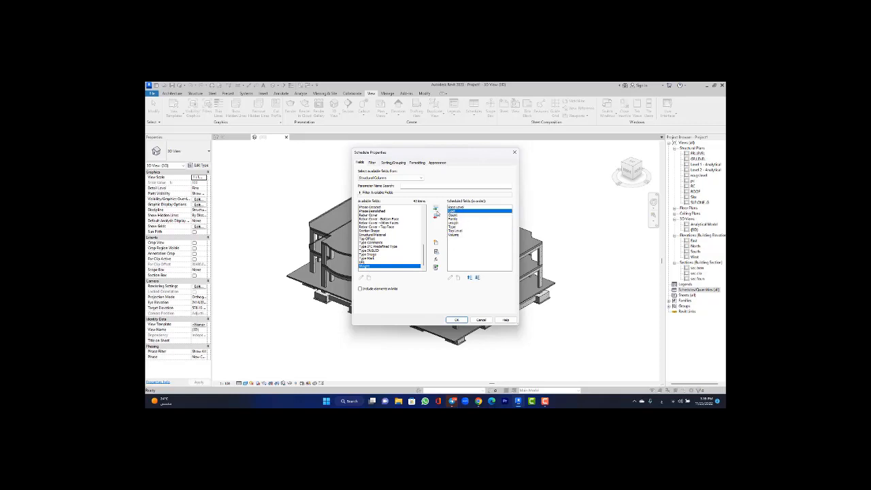
pyautogui.click(436, 217)
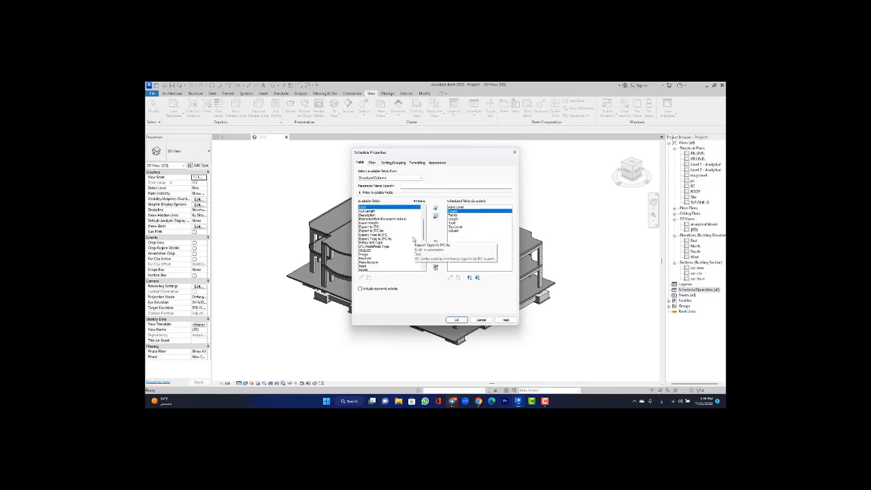
pyautogui.click(454, 226)
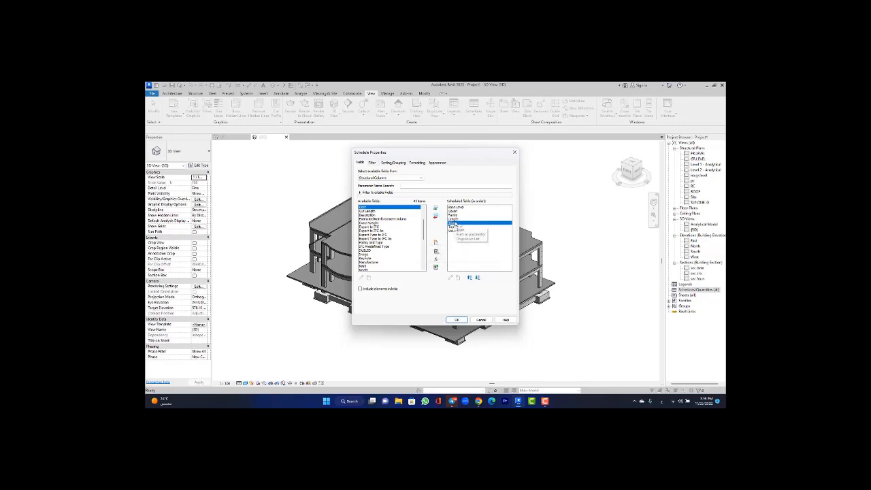
pyautogui.click(454, 215)
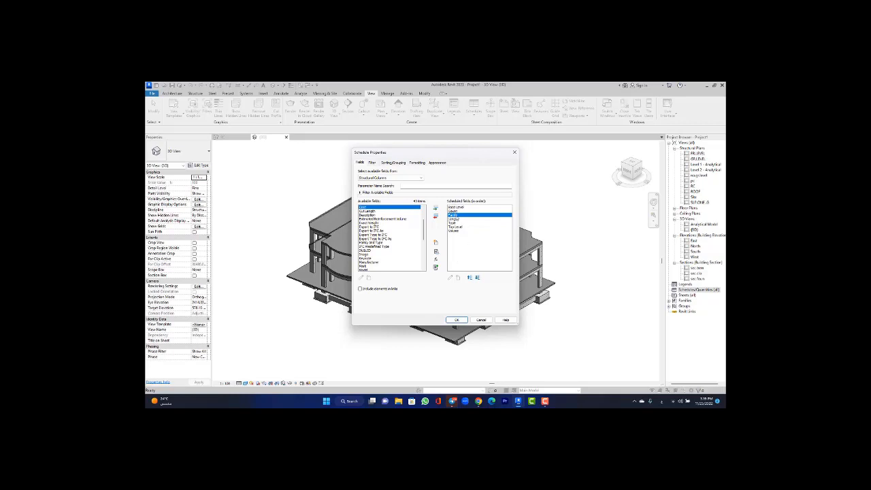
pyautogui.click(469, 278)
pyautogui.click(469, 278)
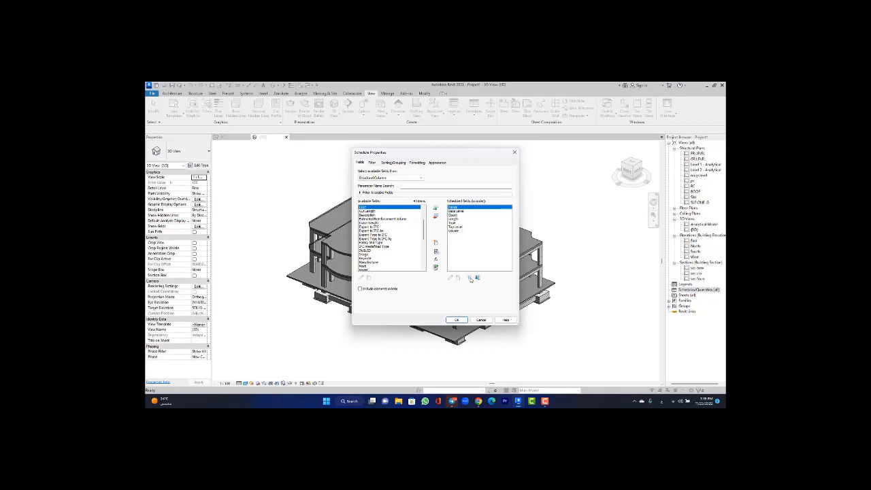
# - Reorder the Type field to second place in the scheduled fields, directly after Family
pyautogui.click(456, 223)
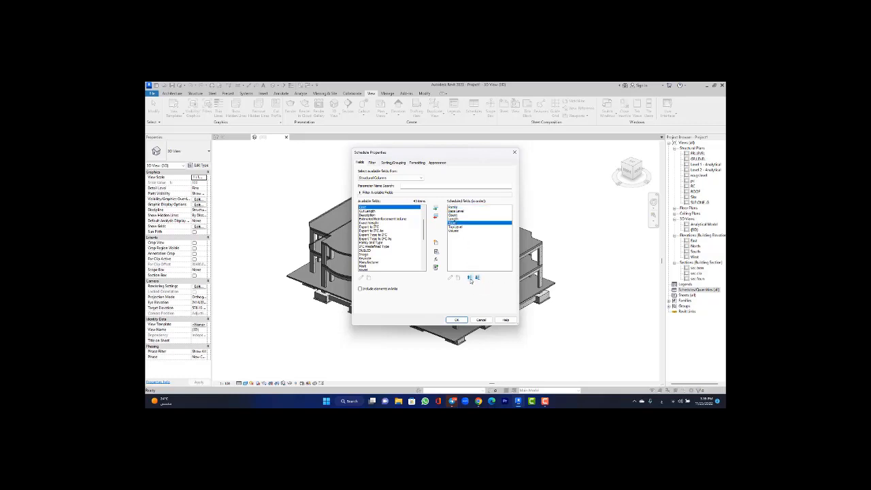
pyautogui.click(469, 278)
pyautogui.click(470, 278)
pyautogui.click(469, 278)
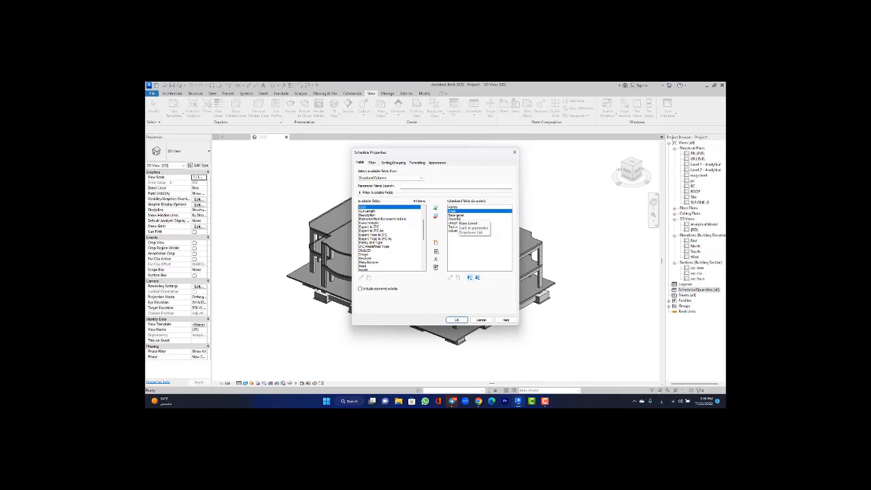
pyautogui.click(459, 216)
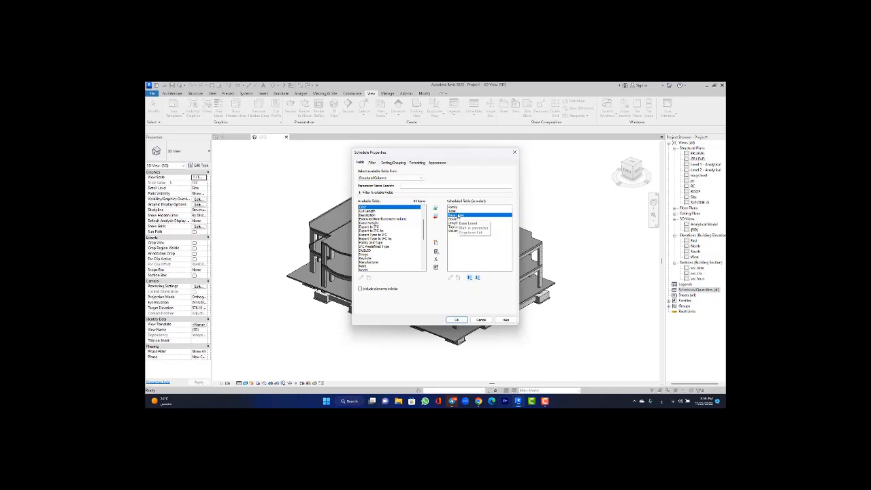
# - Reorder the Base Level field two places down in the scheduled fields, directly between Length and Top Level
pyautogui.click(477, 278)
pyautogui.click(477, 278)
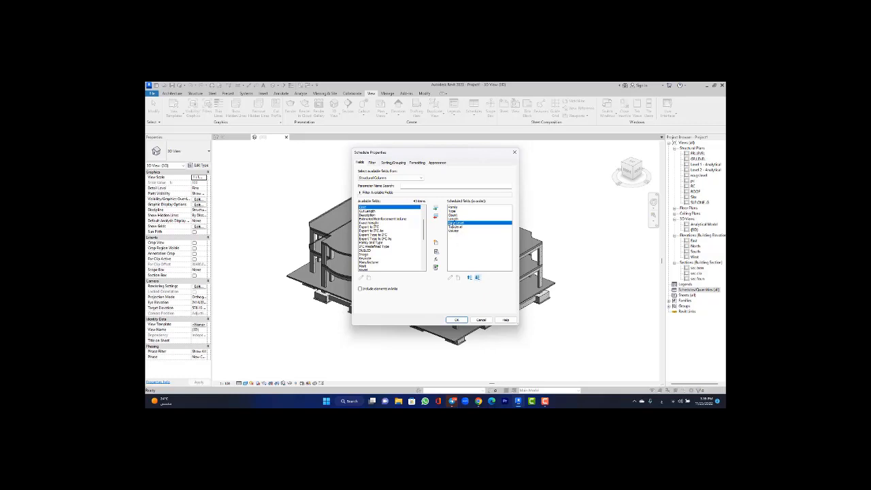
pyautogui.click(457, 215)
pyautogui.click(458, 219)
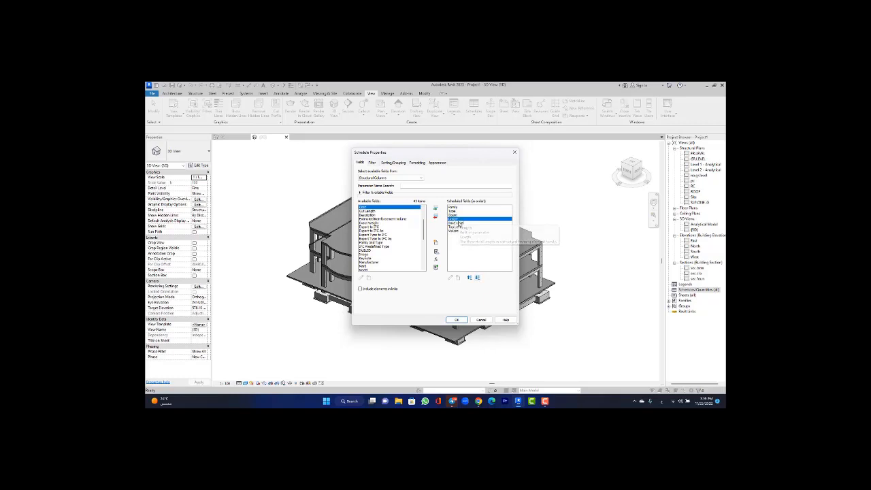
pyautogui.click(458, 226)
pyautogui.click(458, 231)
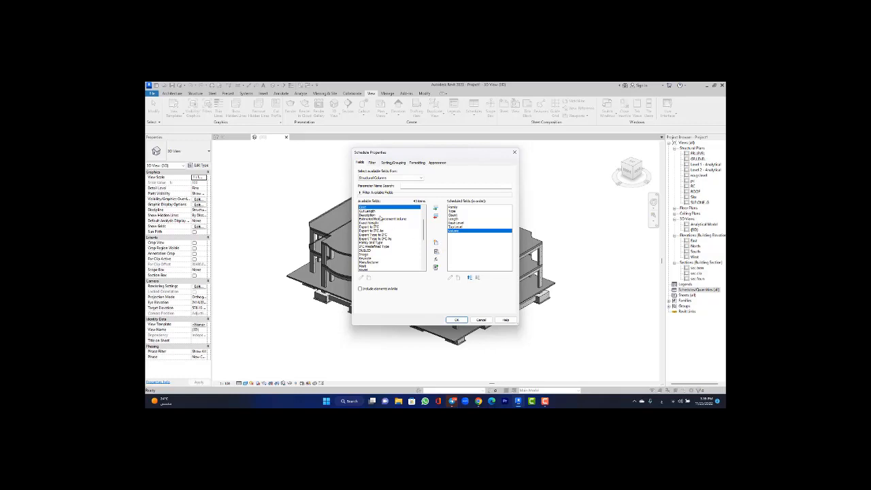
pyautogui.scroll(2, 378, 233)
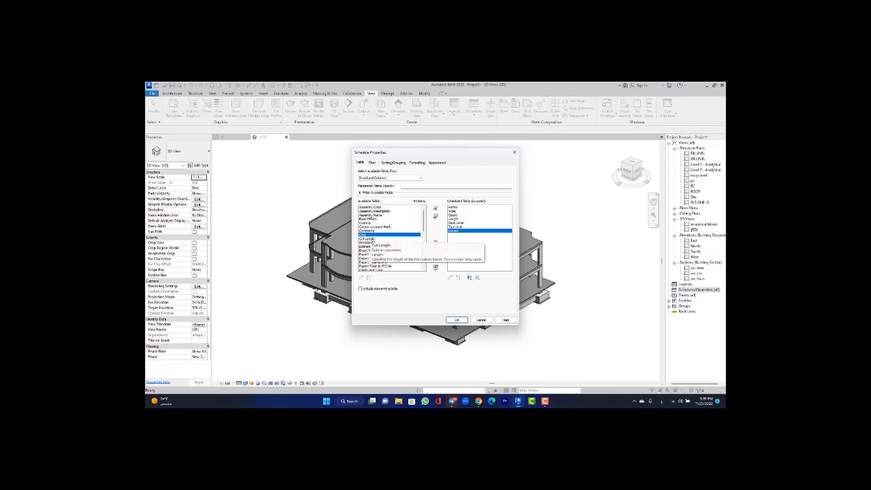
pyautogui.scroll(-8, 378, 236)
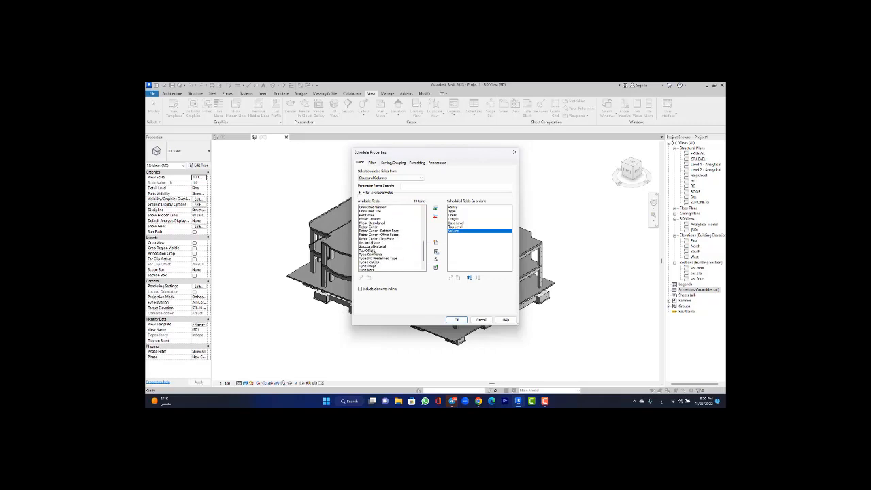
pyautogui.scroll(-1, 376, 262)
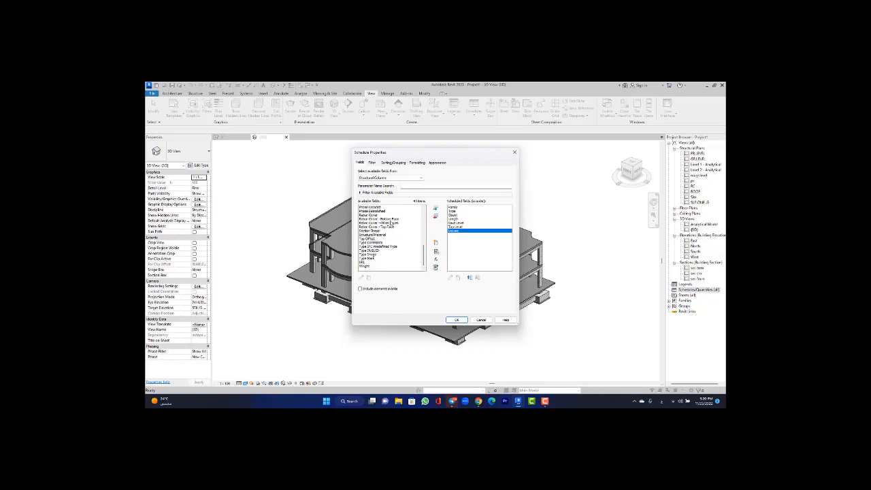
pyautogui.click(436, 242)
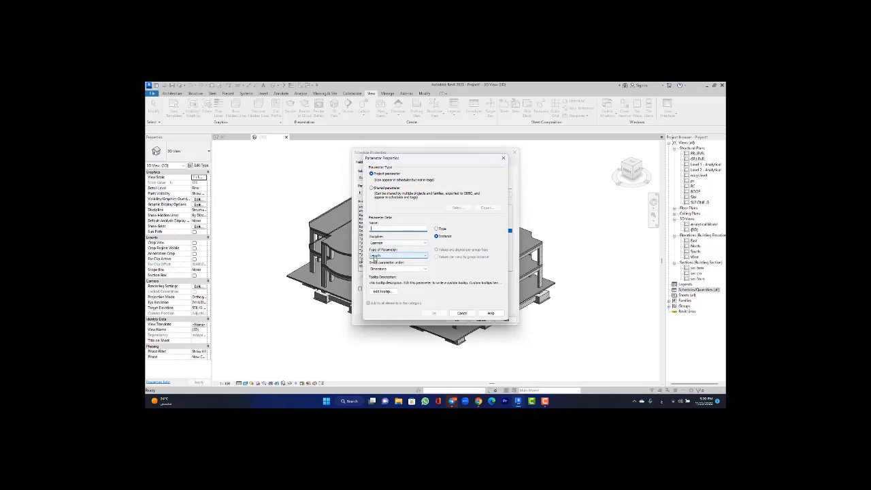
pyautogui.click(386, 255)
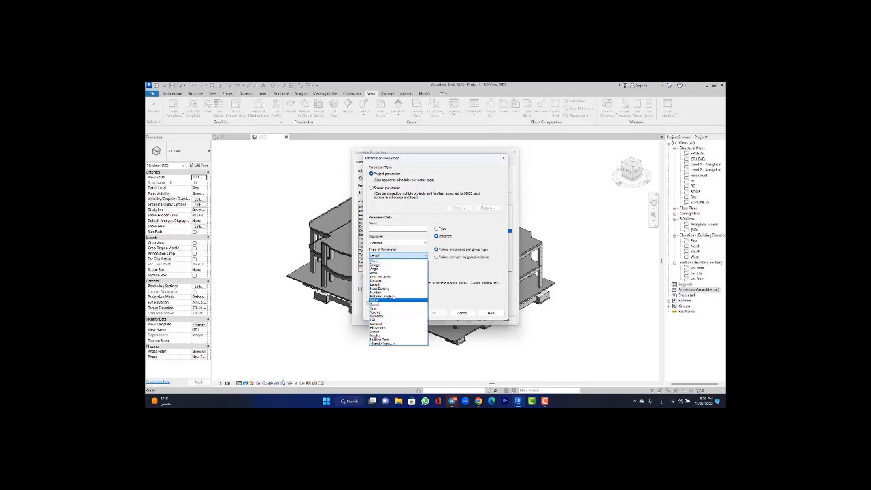
pyautogui.click(440, 304)
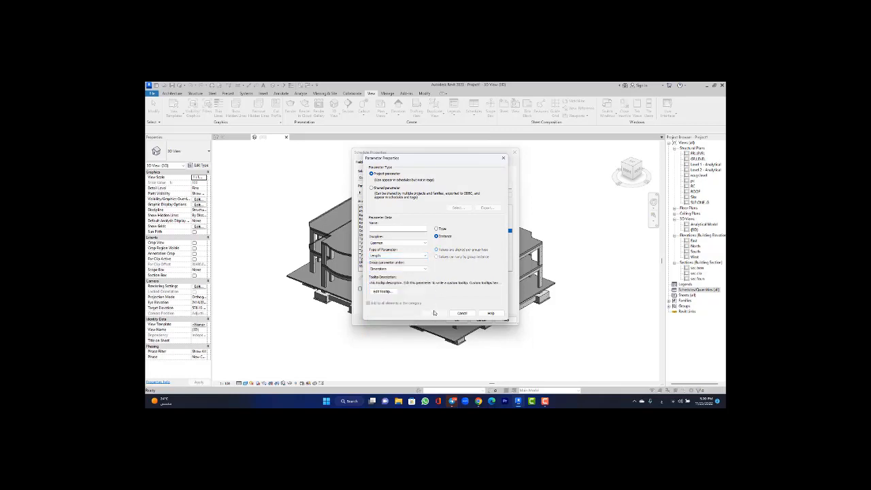
pyautogui.click(462, 314)
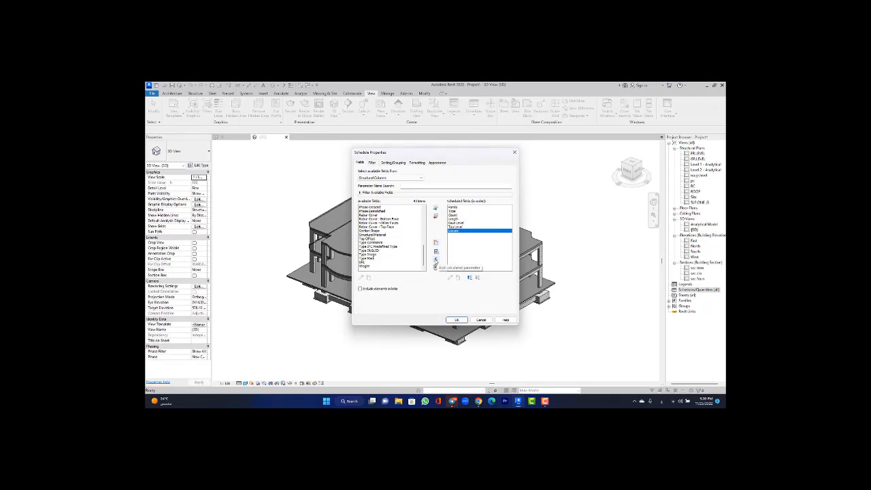
# - Start a formula-based calculated value named cement with the Structural discipline and the Weight type
pyautogui.click(435, 262)
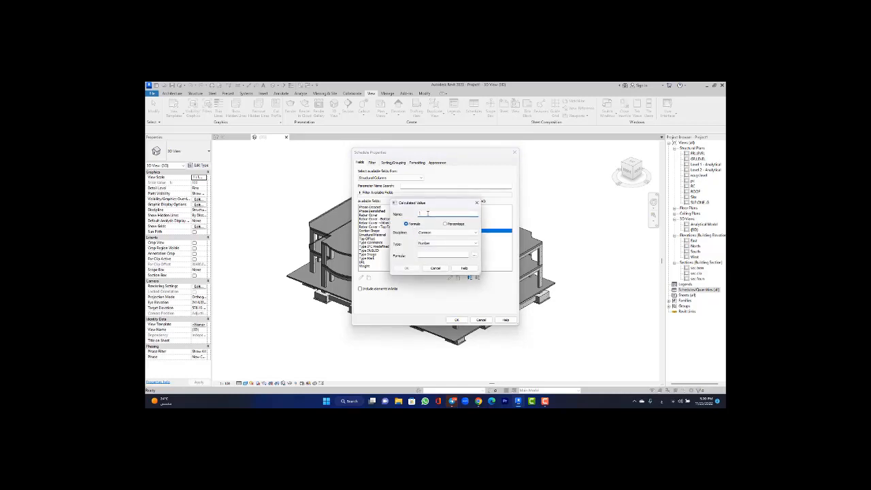
pyautogui.write('col')
pyautogui.write('ent')
pyautogui.click(427, 234)
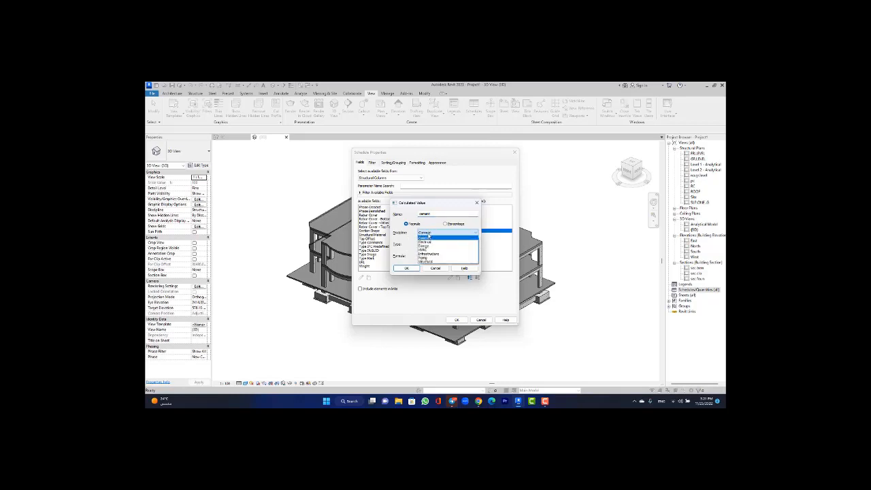
pyautogui.click(428, 262)
pyautogui.click(429, 234)
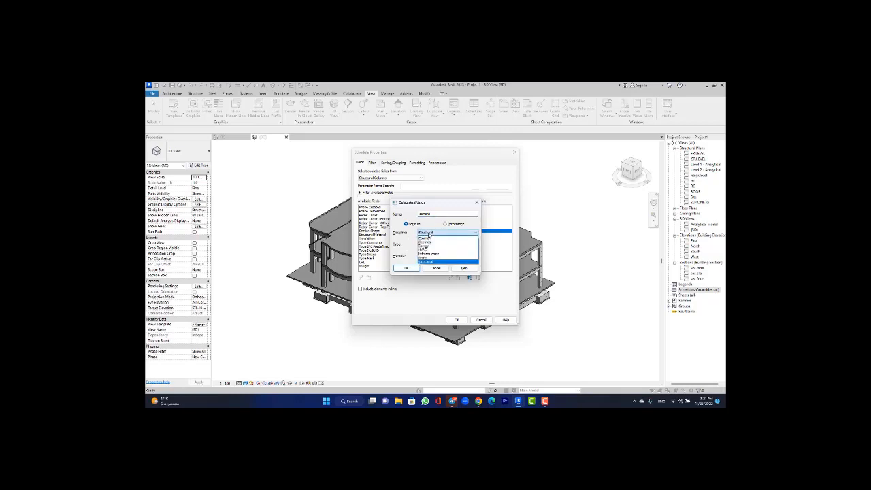
pyautogui.click(427, 263)
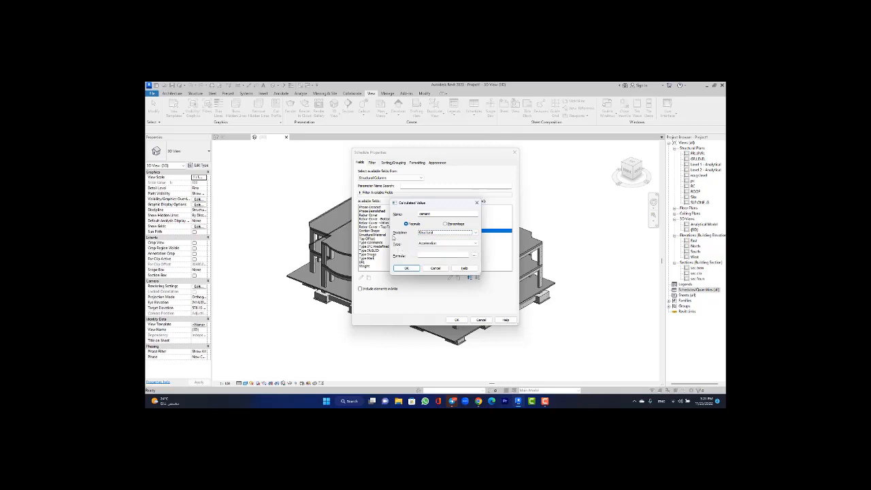
pyautogui.click(439, 242)
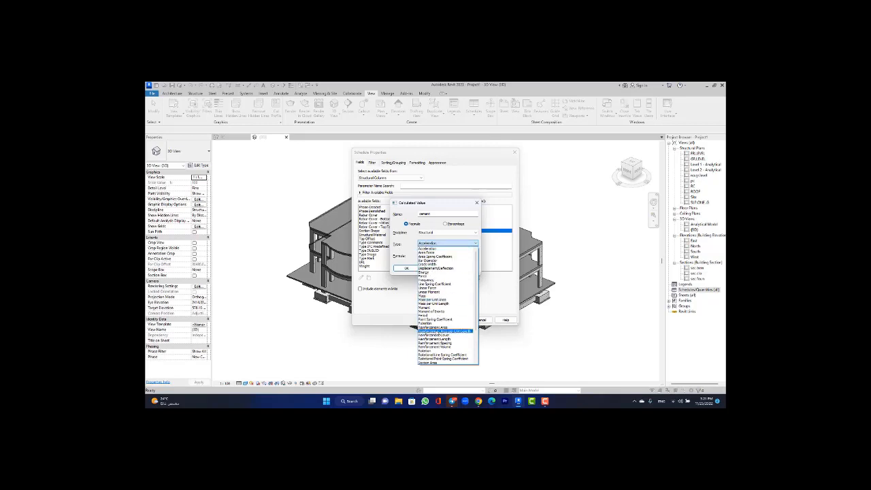
pyautogui.scroll(-4, 438, 332)
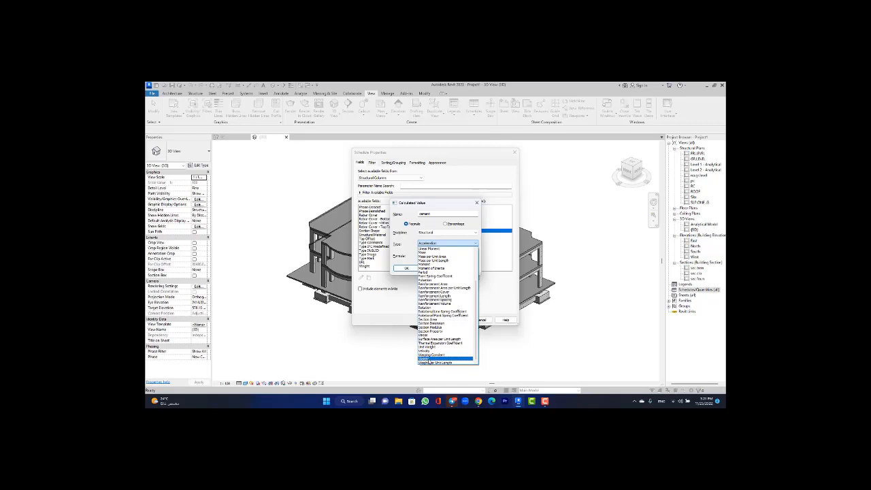
pyautogui.click(428, 359)
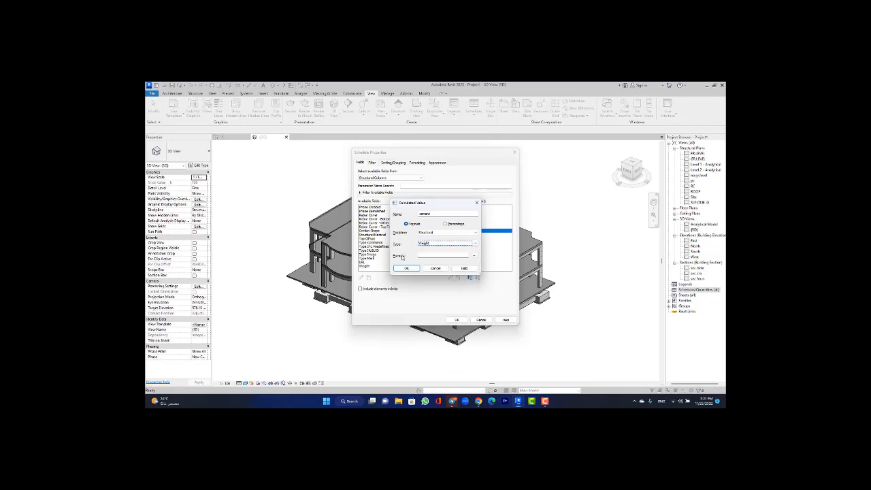
# - Build the cement formula from the Volume field multiplied by a factor and add it to the scheduled fields
pyautogui.click(475, 255)
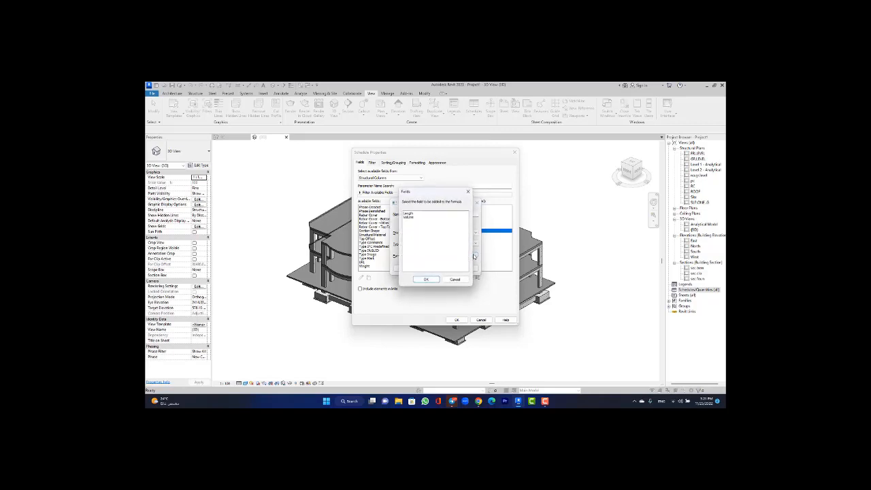
pyautogui.click(411, 217)
pyautogui.click(468, 191)
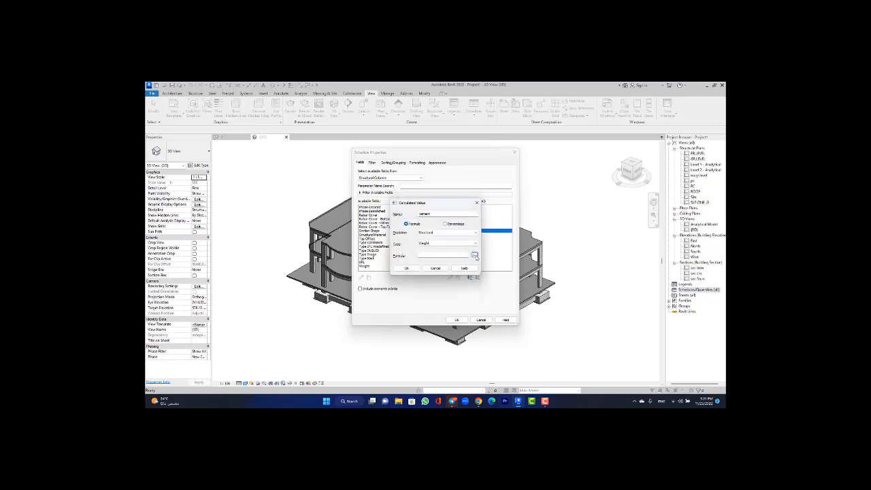
pyautogui.click(475, 255)
pyautogui.click(416, 217)
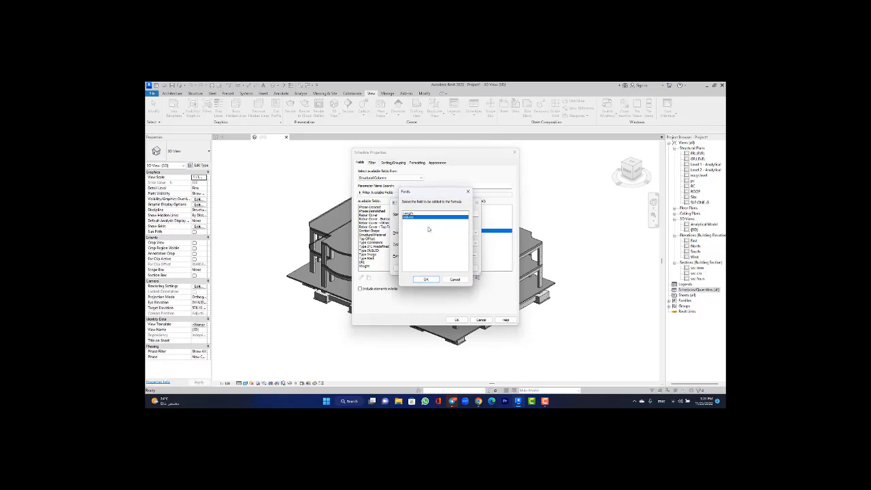
pyautogui.click(426, 280)
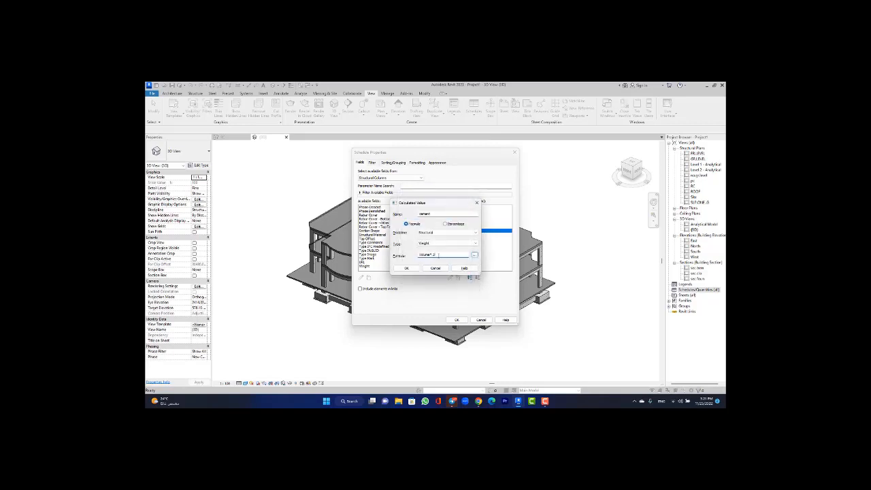
pyautogui.click(407, 268)
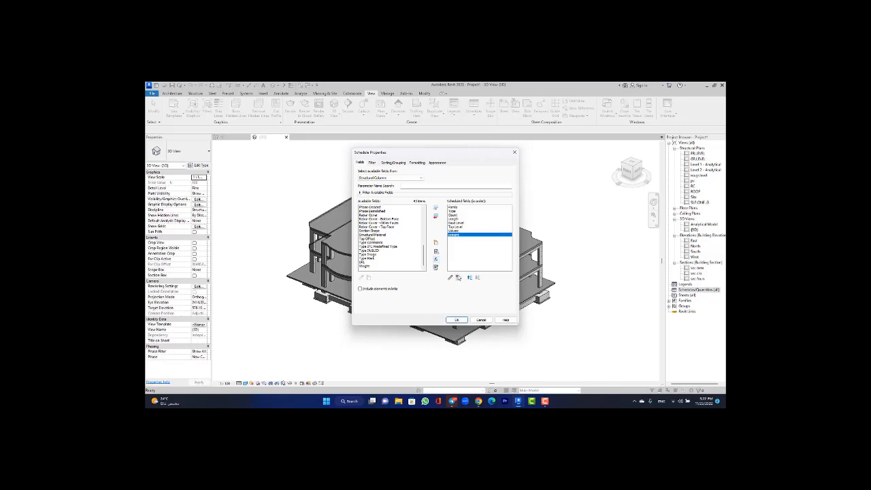
# - Delete the cement calculated value from the scheduled fields
pyautogui.click(457, 280)
pyautogui.click(453, 236)
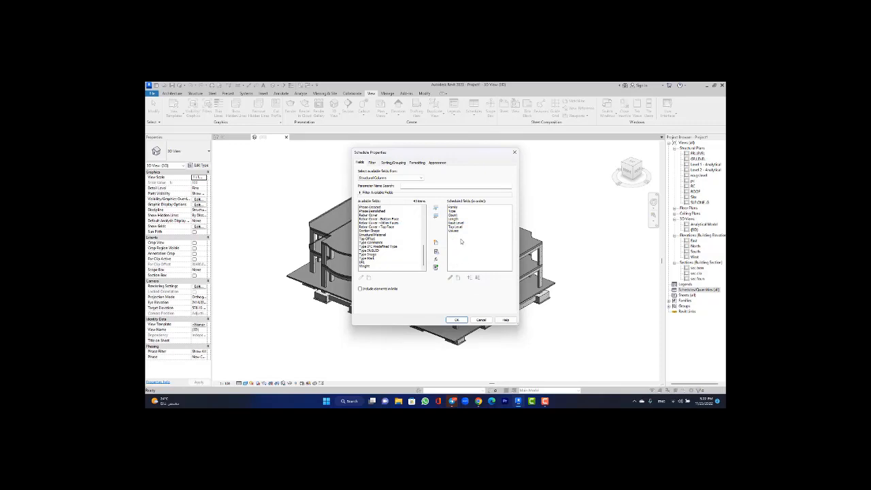
pyautogui.click(435, 266)
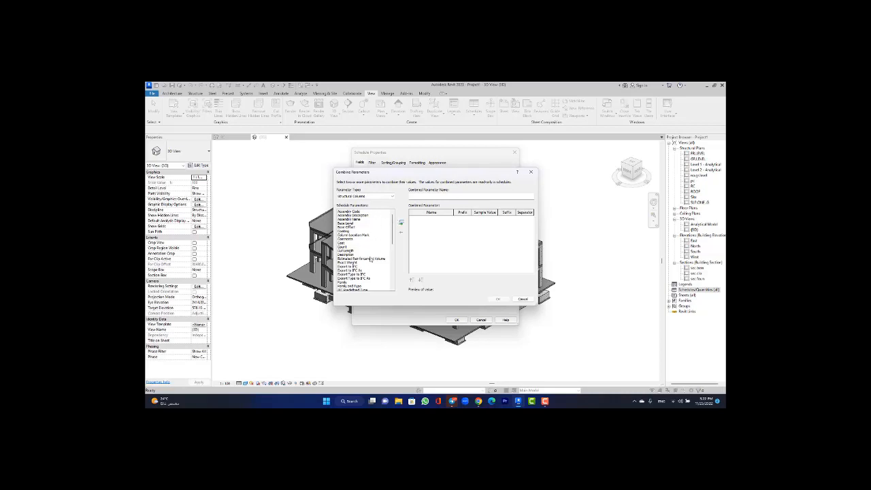
pyautogui.scroll(-10, 371, 260)
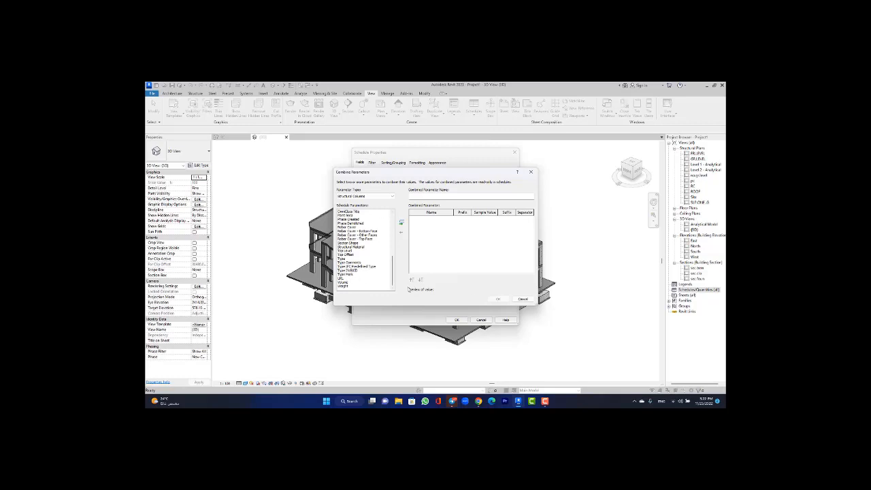
pyautogui.click(522, 299)
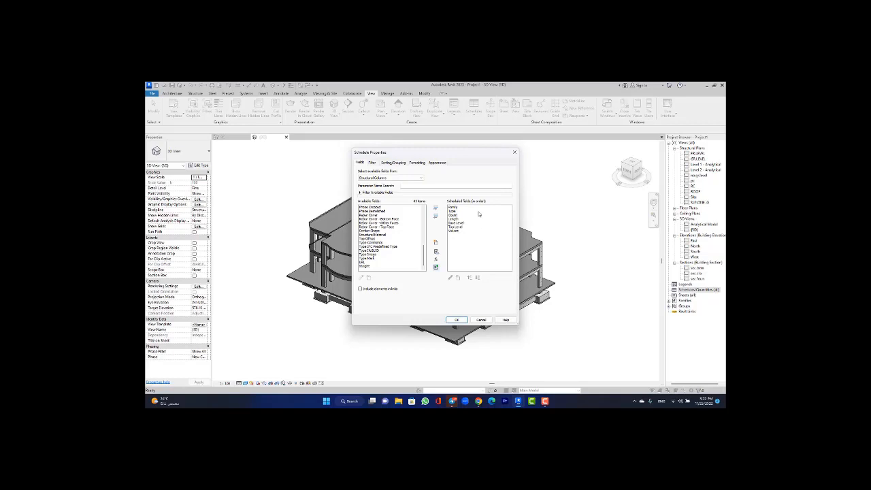
# - Generate the structural column schedule from the chosen scheduled fields
pyautogui.click(456, 320)
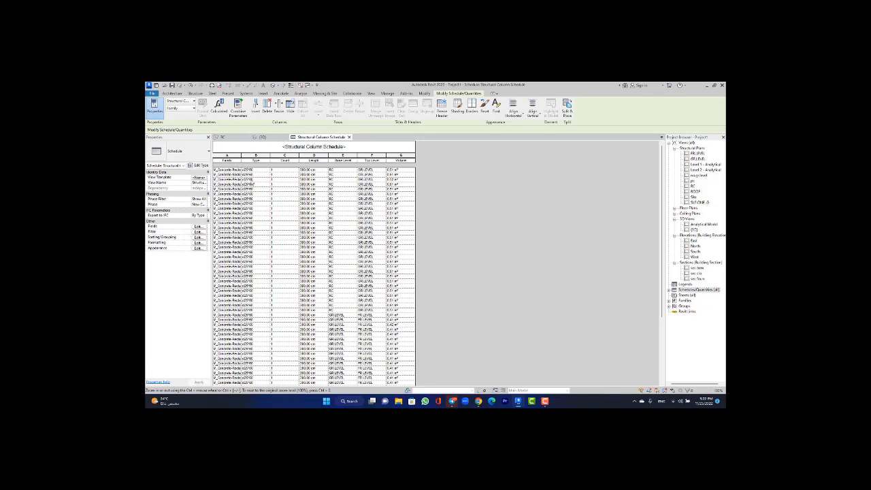
# - Examine the family, type, count, length and level values across the rows of the structural column schedule
pyautogui.click(229, 170)
pyautogui.click(223, 179)
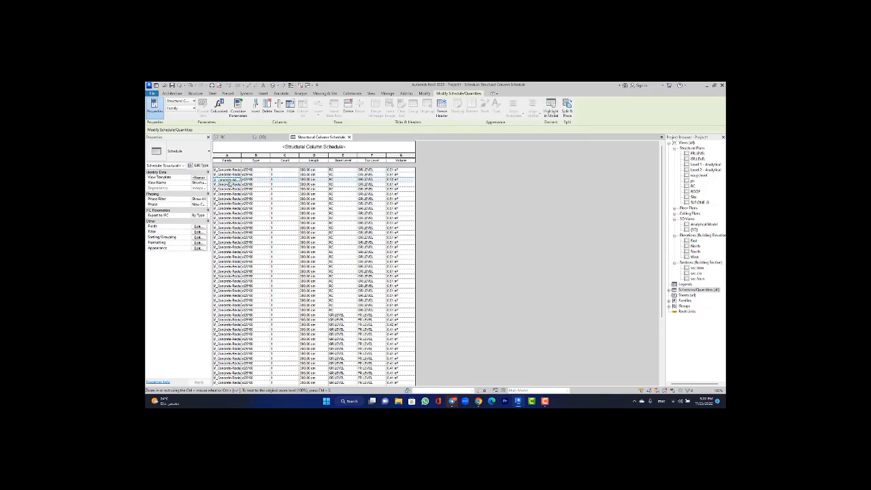
pyautogui.click(228, 162)
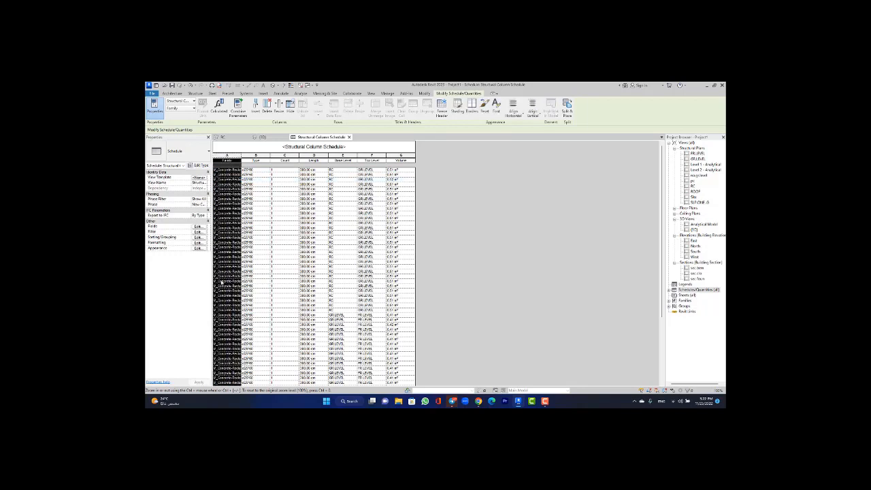
pyautogui.scroll(-4, 260, 235)
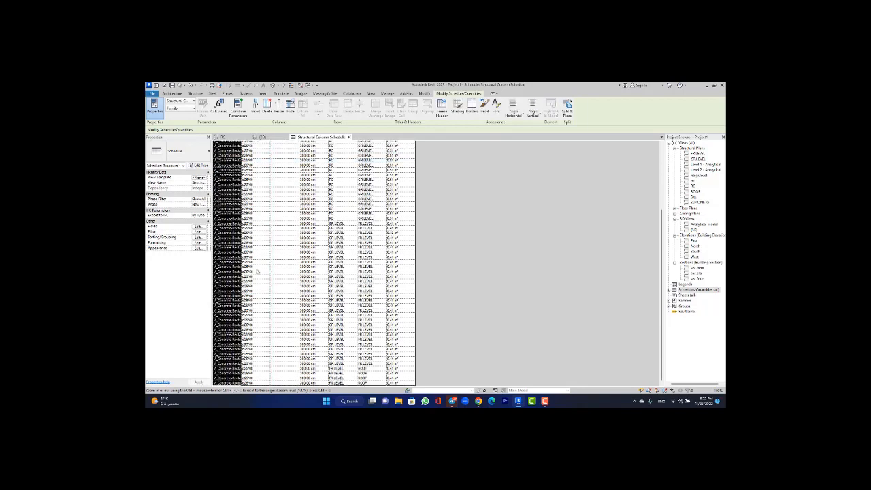
pyautogui.scroll(4, 254, 300)
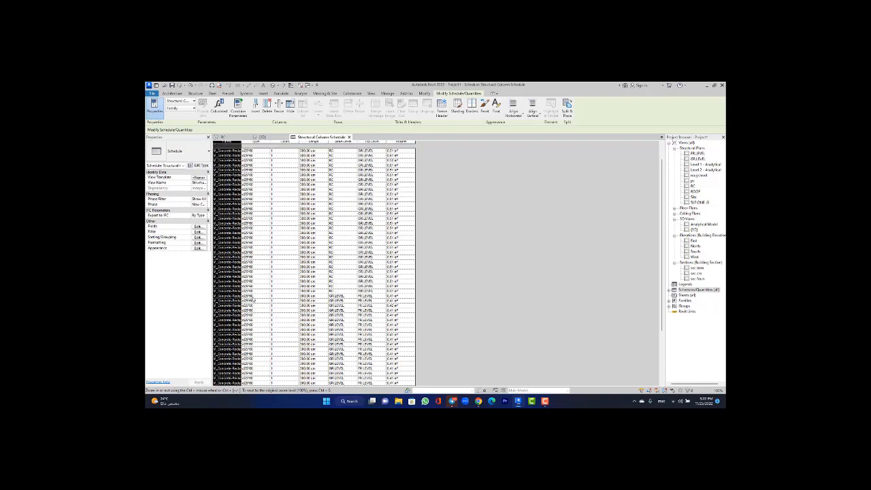
pyautogui.click(261, 170)
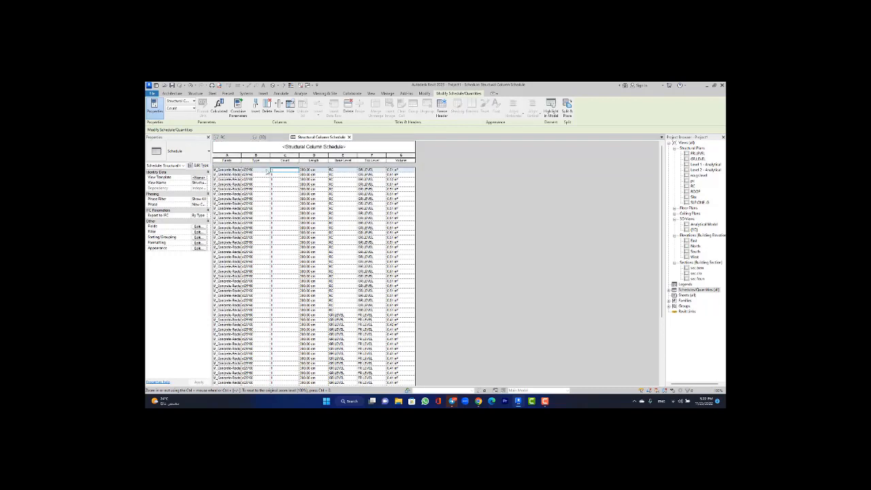
pyautogui.click(259, 175)
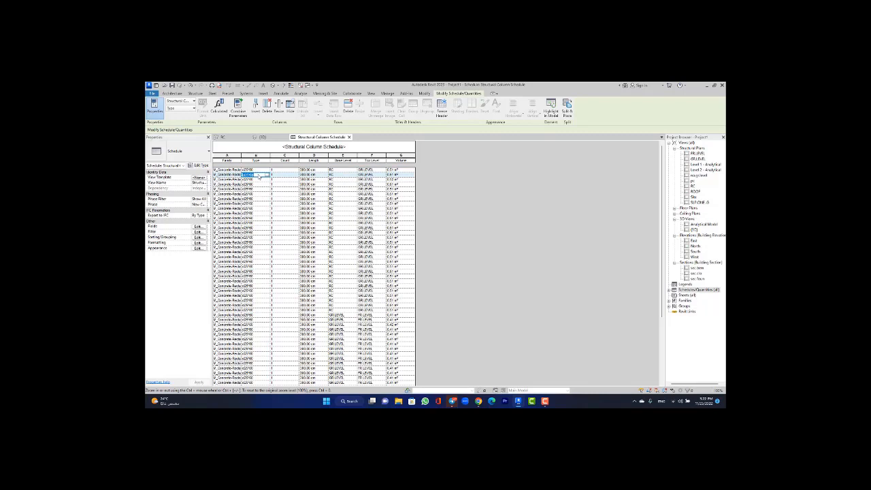
pyautogui.click(304, 175)
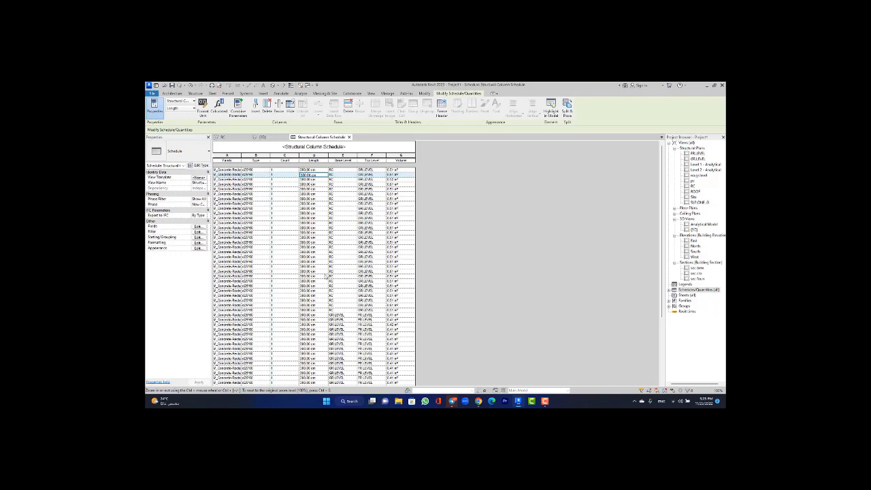
pyautogui.scroll(-3, 336, 322)
pyautogui.scroll(-1, 336, 323)
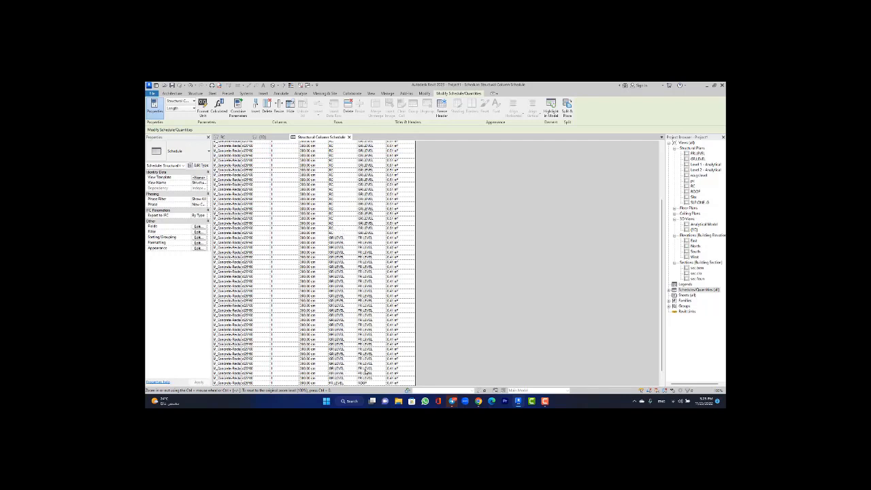
# - Examine the Volume values across the column rows of the structural column schedule
pyautogui.scroll(5, 364, 206)
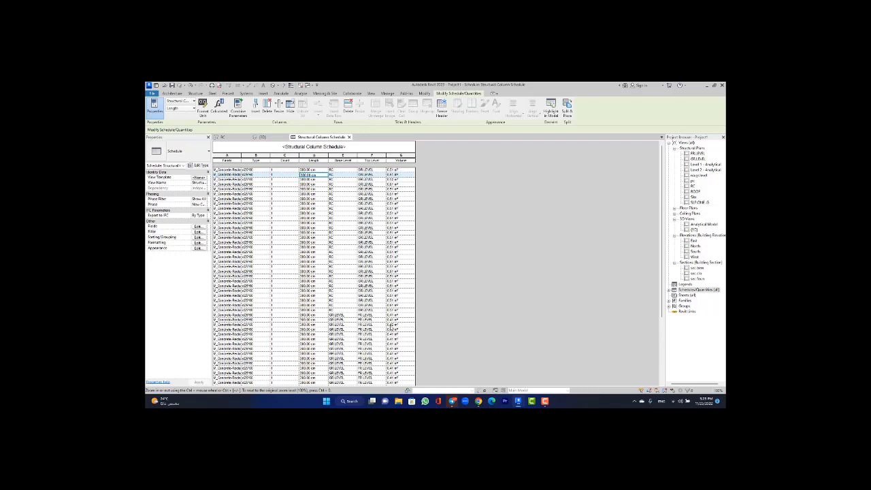
pyautogui.scroll(-5, 392, 300)
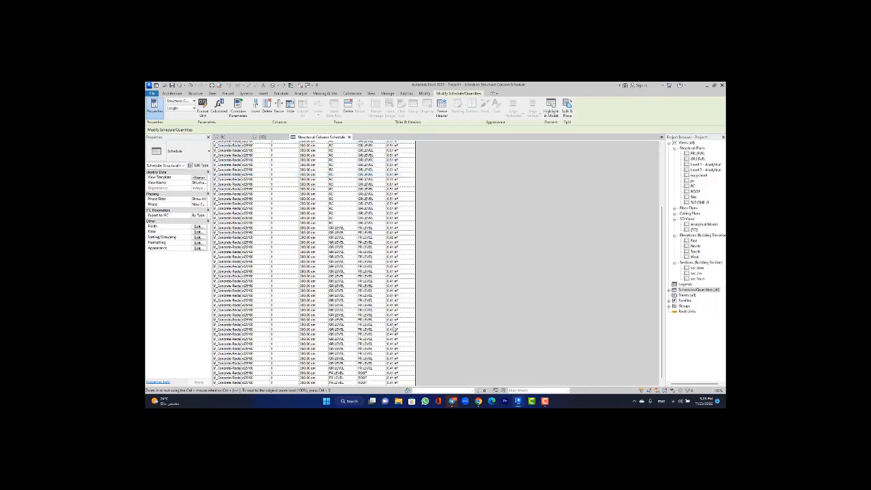
pyautogui.scroll(5, 394, 329)
pyautogui.click(394, 190)
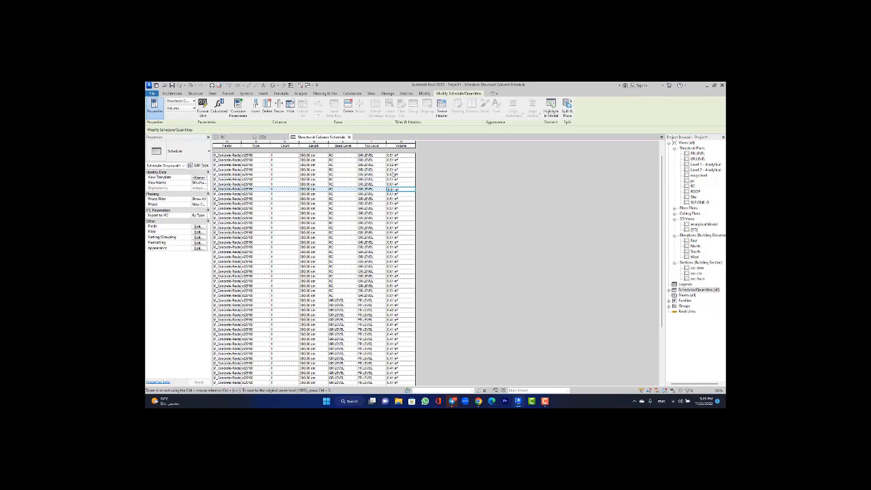
pyautogui.scroll(-1, 390, 197)
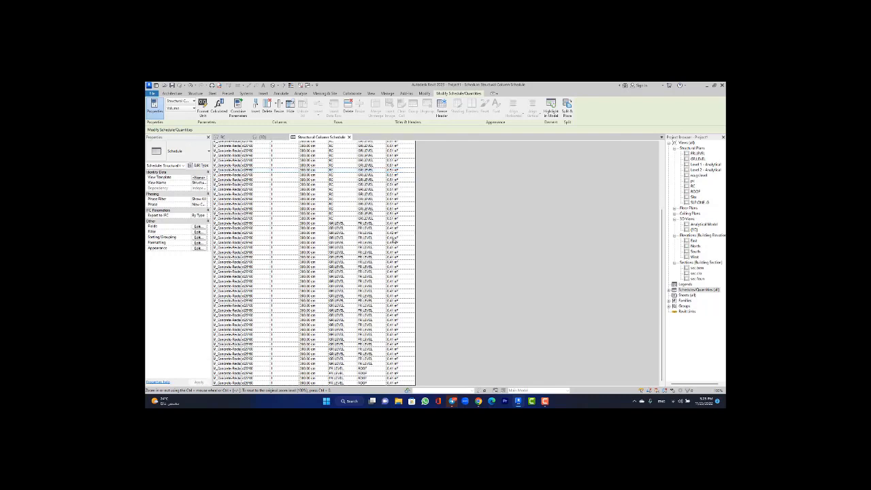
pyautogui.scroll(3, 384, 218)
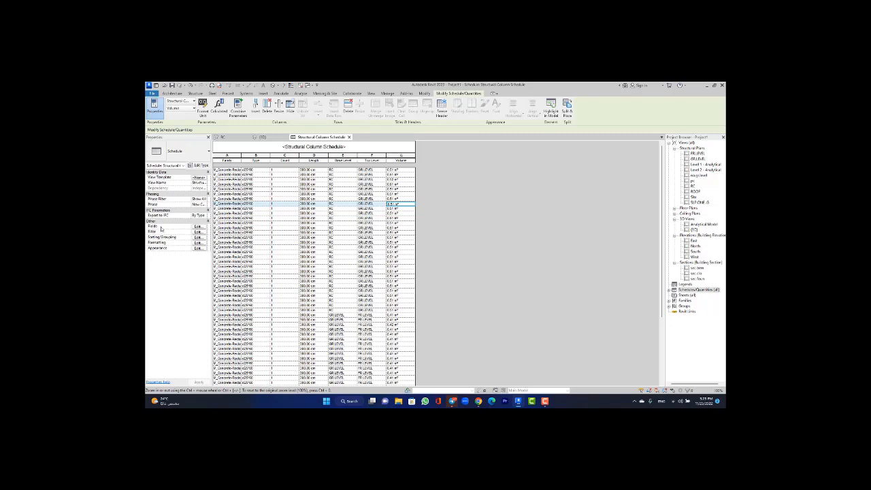
# - Open the schedule's field settings and review the entries in the scheduled fields list
pyautogui.click(198, 227)
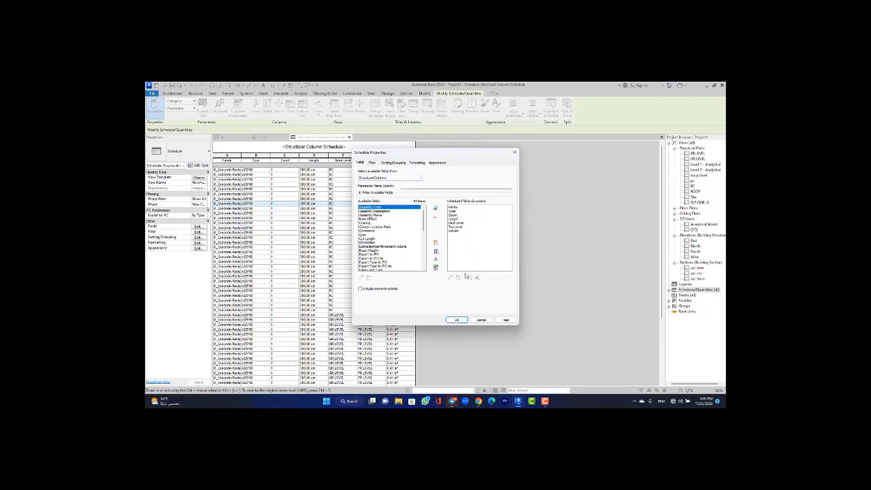
pyautogui.click(461, 223)
pyautogui.click(456, 231)
pyautogui.click(454, 227)
pyautogui.click(455, 211)
# - Filter the structural column schedule to rows whose Volume equals 0.51 m³
pyautogui.click(372, 163)
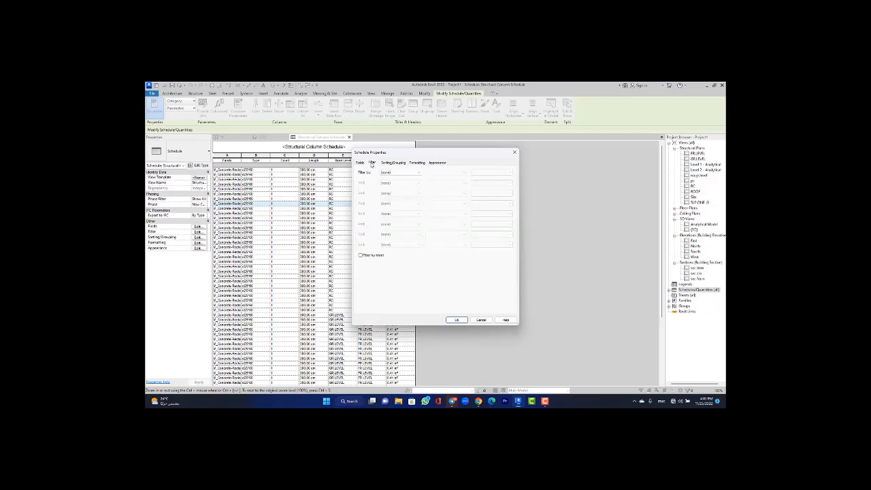
pyautogui.moveTo(402, 154); pyautogui.dragTo(496, 156)
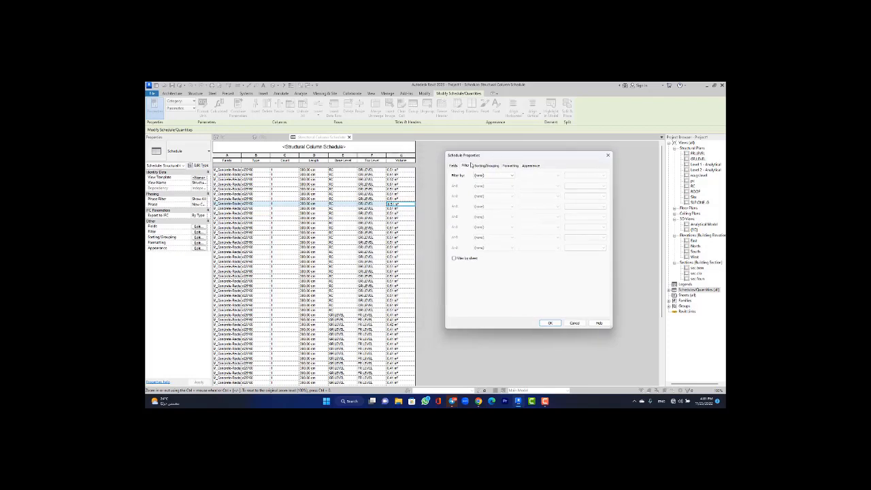
pyautogui.click(490, 175)
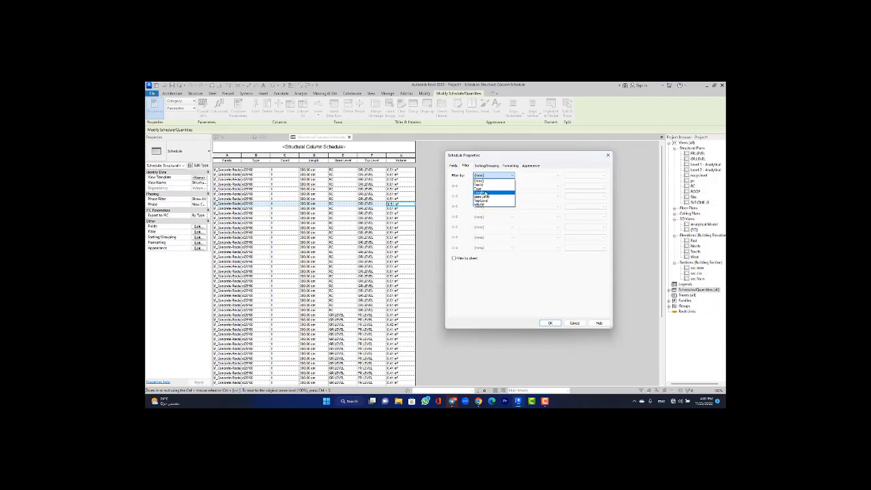
pyautogui.click(481, 204)
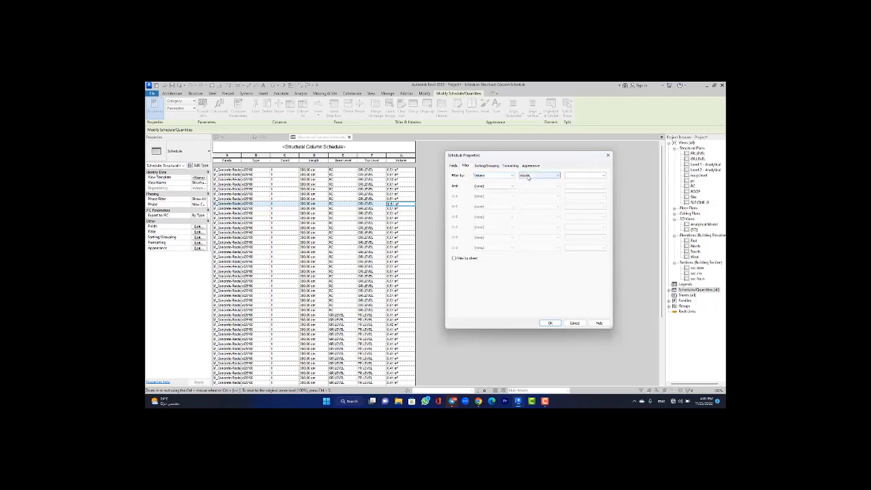
pyautogui.click(577, 176)
pyautogui.click(549, 323)
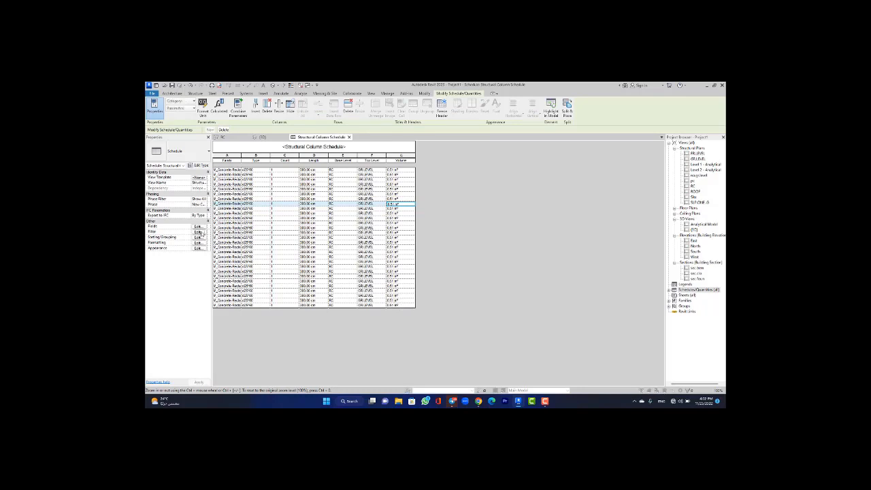
# - Replace the volume filter with one that keeps only columns whose Top Level equals GR LEVEL
pyautogui.click(198, 232)
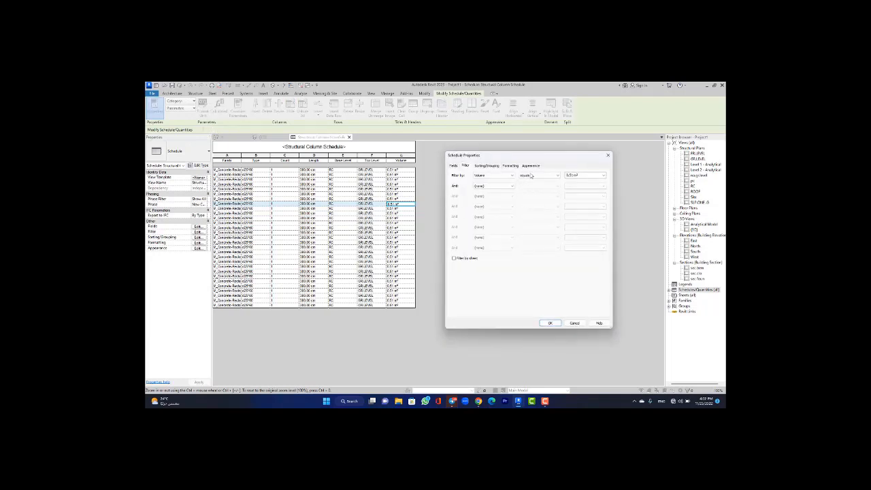
pyautogui.click(502, 176)
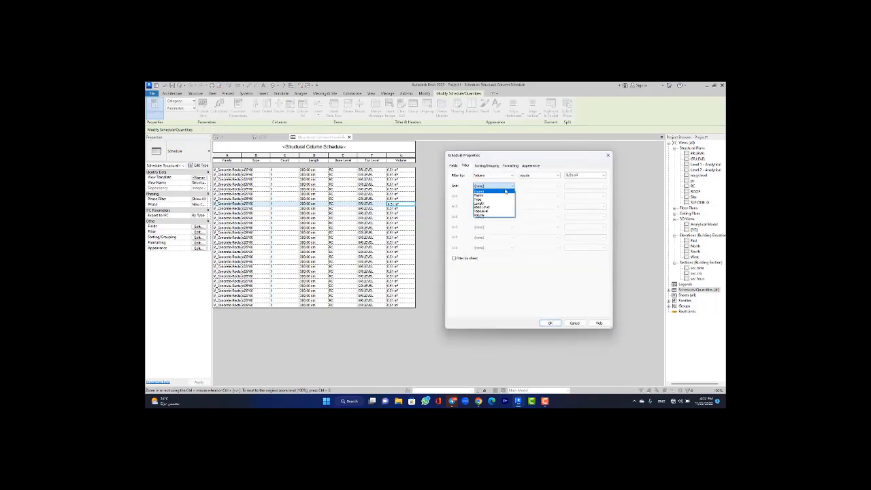
pyautogui.click(488, 202)
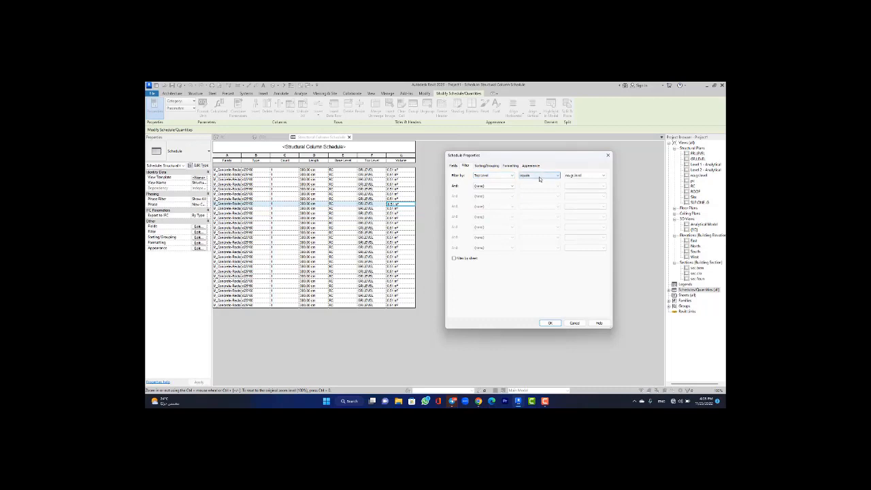
pyautogui.click(575, 176)
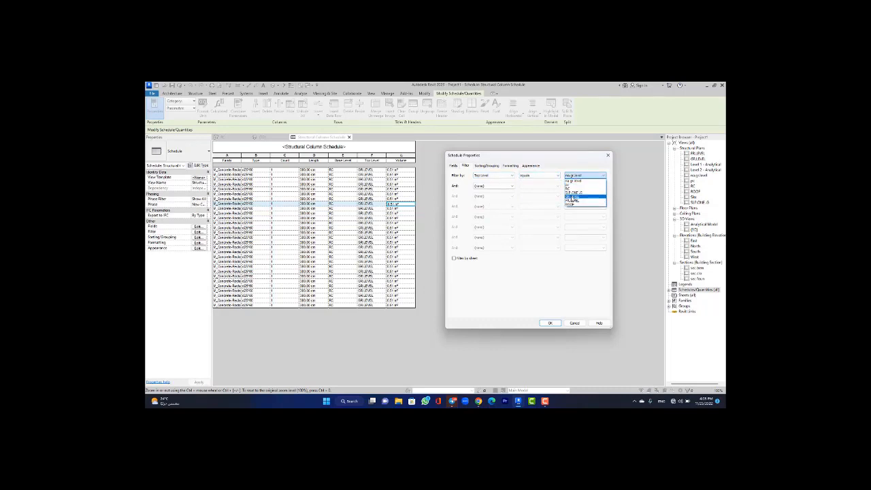
pyautogui.click(573, 197)
pyautogui.click(550, 323)
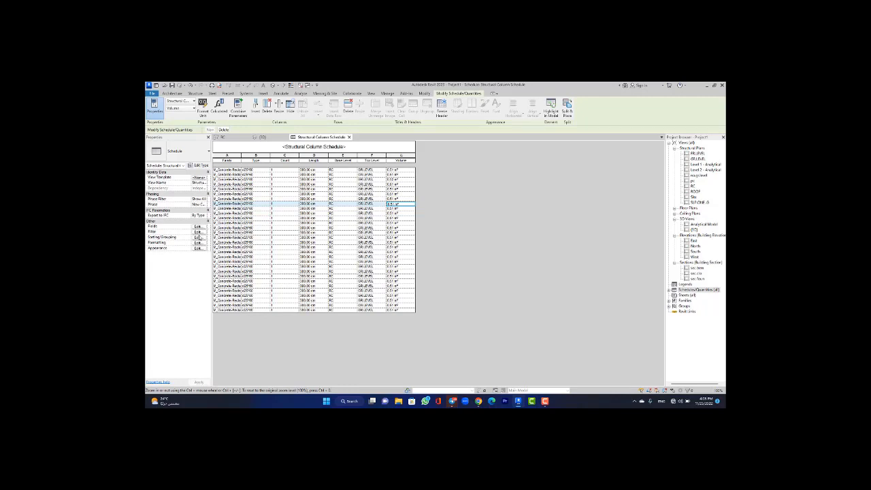
# - Remove the Top Level filter from the schedule by setting its filter field to (none)
pyautogui.click(199, 232)
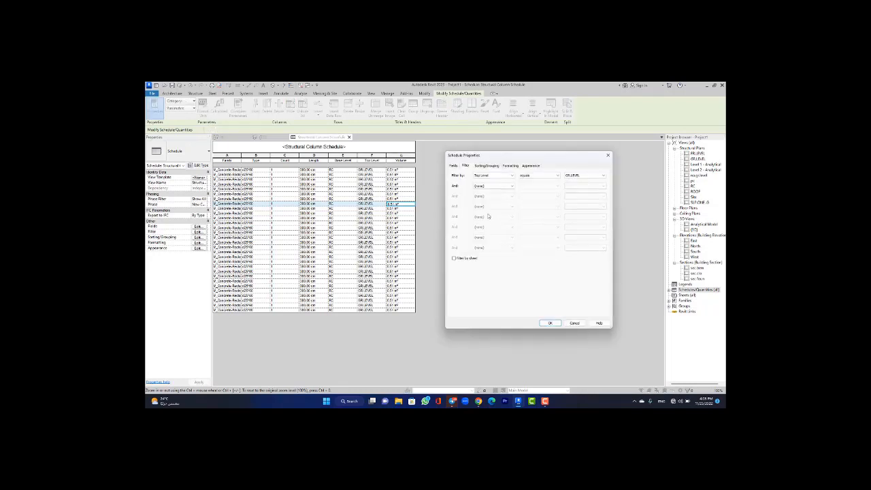
pyautogui.click(493, 176)
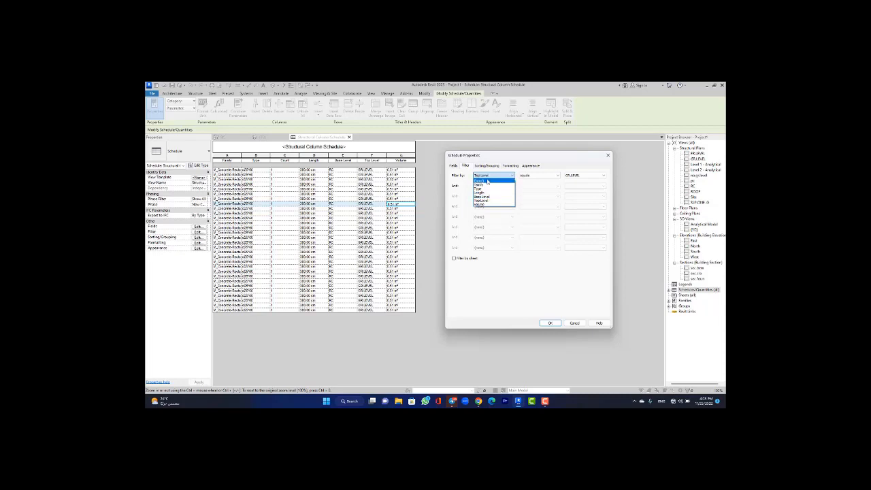
pyautogui.click(485, 181)
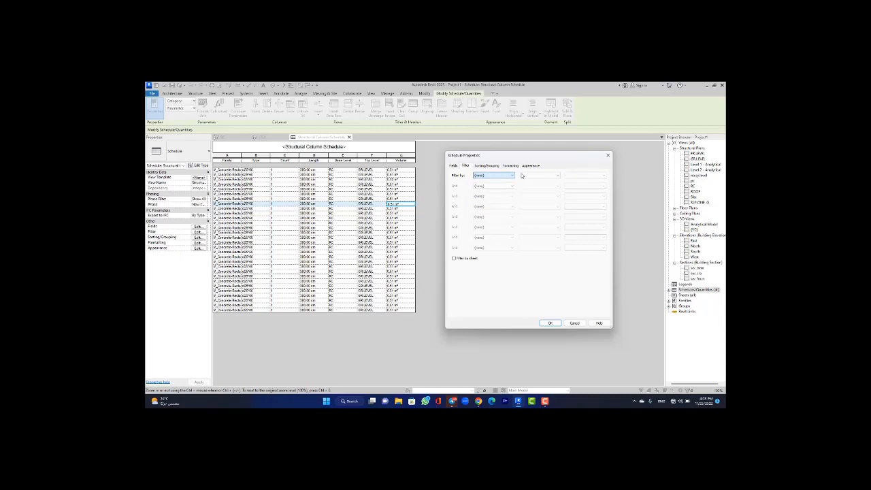
pyautogui.click(550, 323)
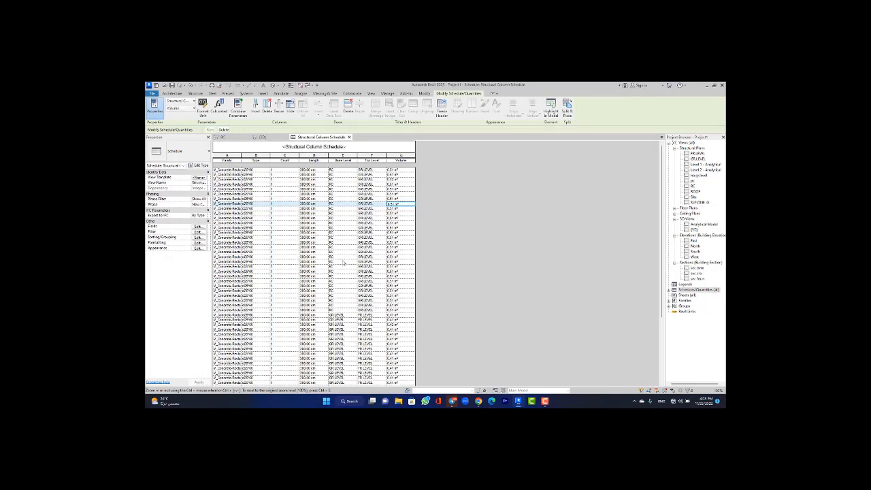
# - Look through the full unfiltered column schedule, comparing base levels, top levels and volumes
pyautogui.scroll(-3, 351, 272)
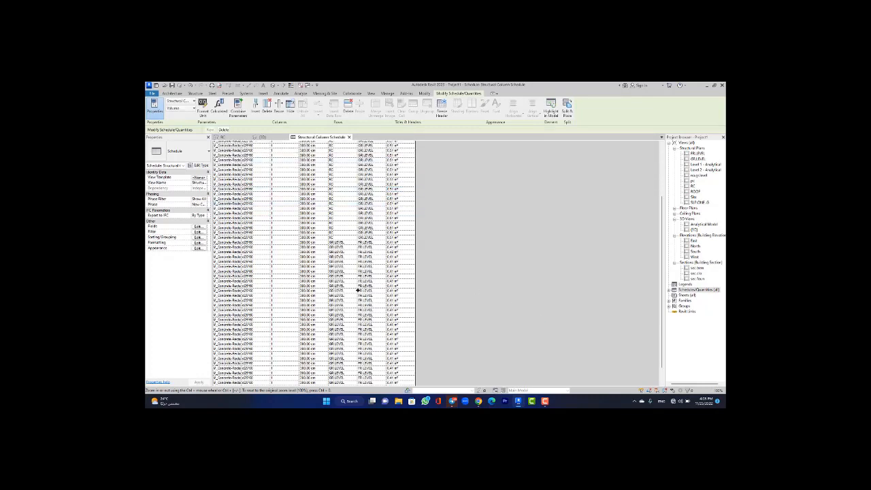
pyautogui.scroll(3, 358, 291)
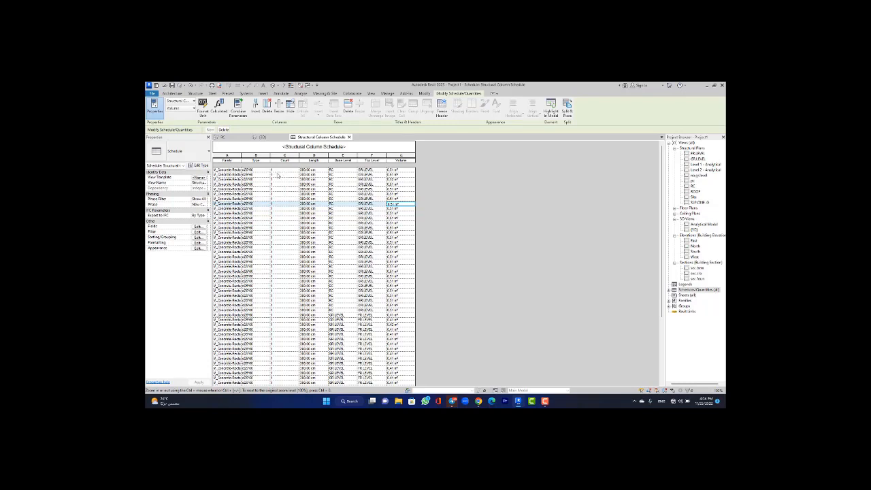
pyautogui.scroll(-3, 391, 175)
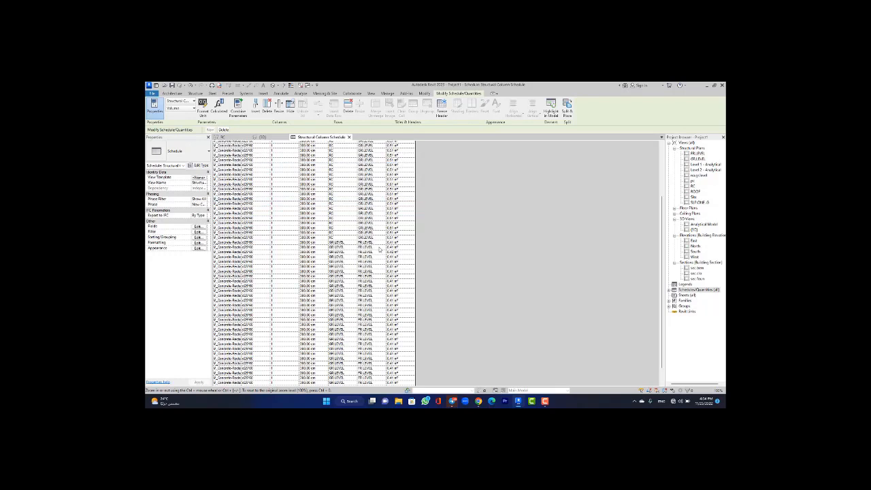
pyautogui.scroll(-1, 380, 250)
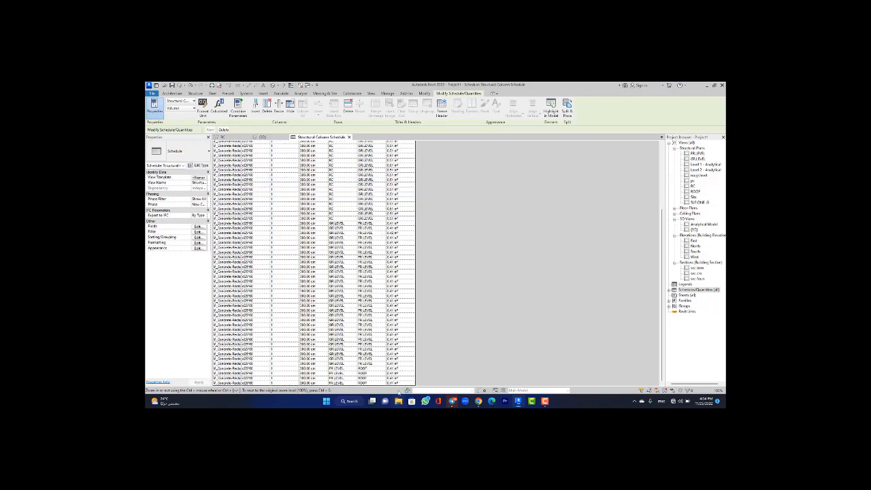
pyautogui.scroll(5, 398, 359)
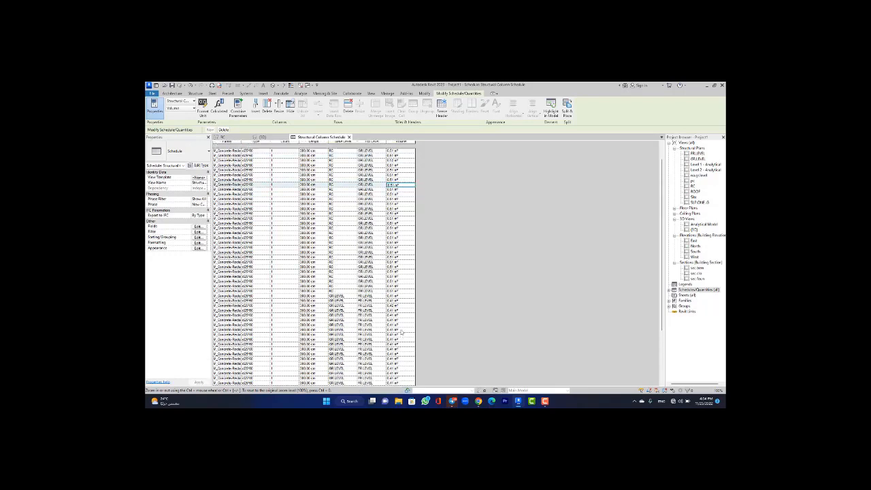
pyautogui.scroll(-4, 403, 294)
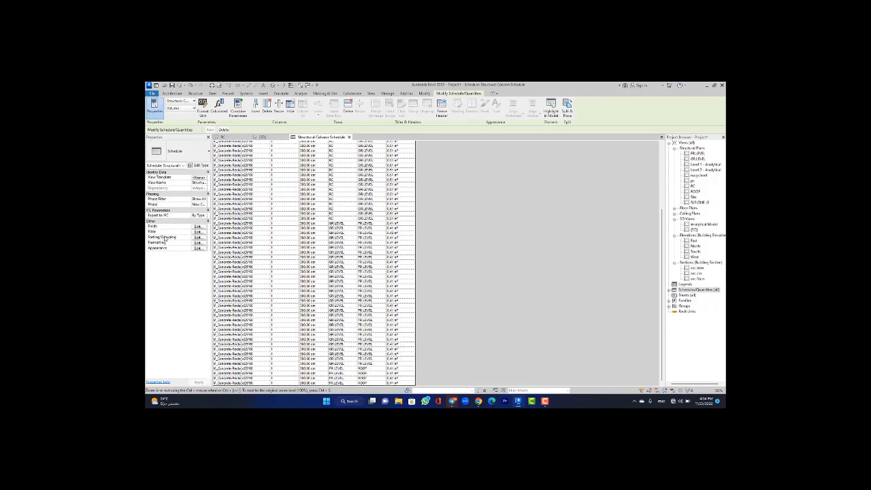
# - Sort the schedule ascending by Volume and then by Top Level, with a header for each group
pyautogui.click(200, 239)
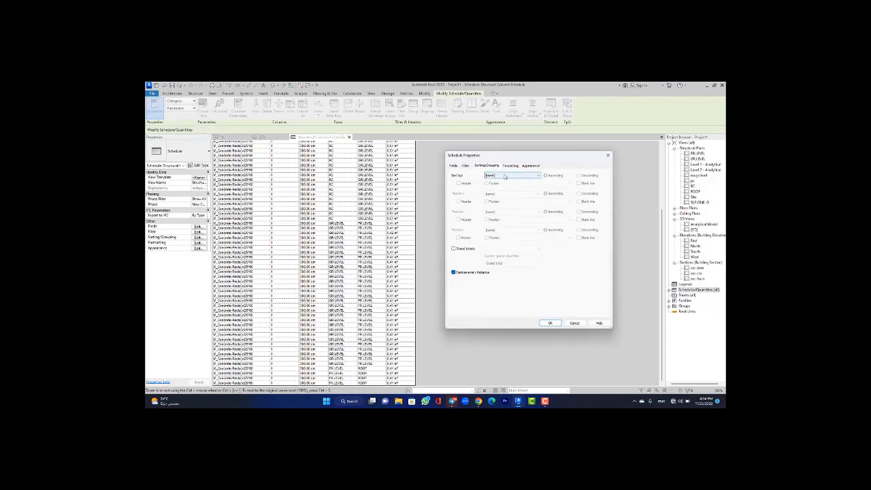
pyautogui.click(506, 179)
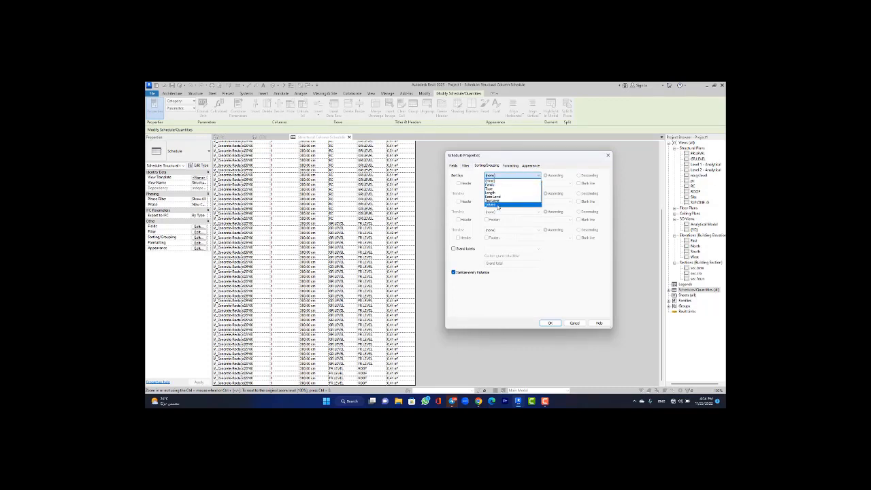
pyautogui.click(497, 206)
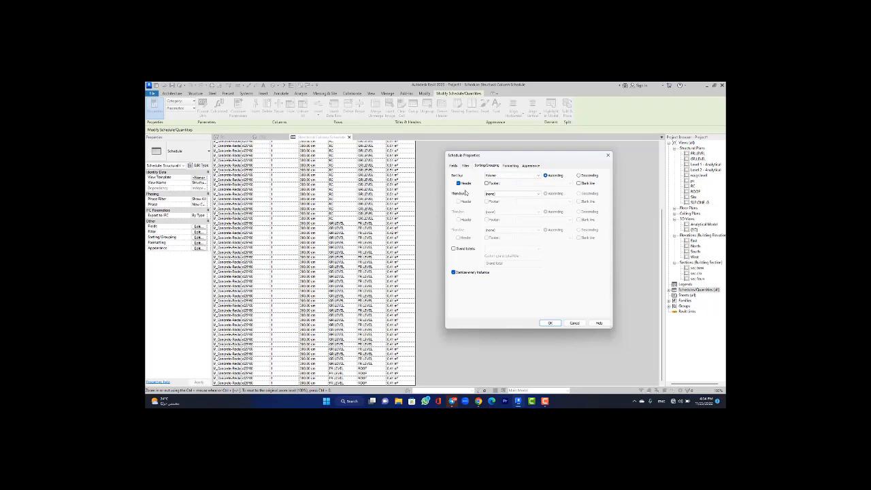
pyautogui.click(491, 194)
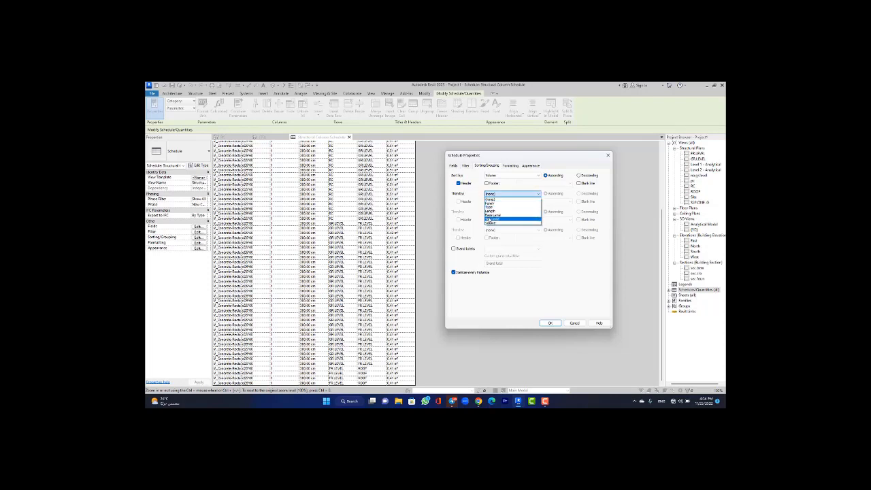
pyautogui.click(491, 218)
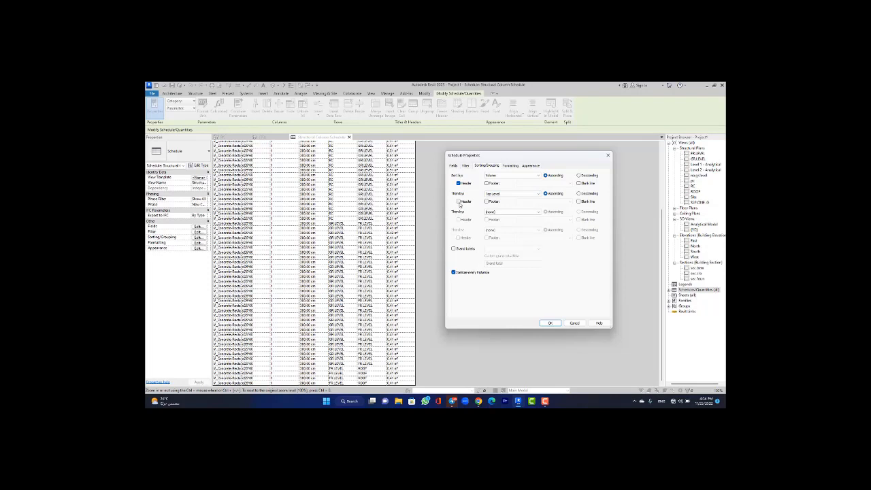
pyautogui.click(458, 201)
pyautogui.click(550, 322)
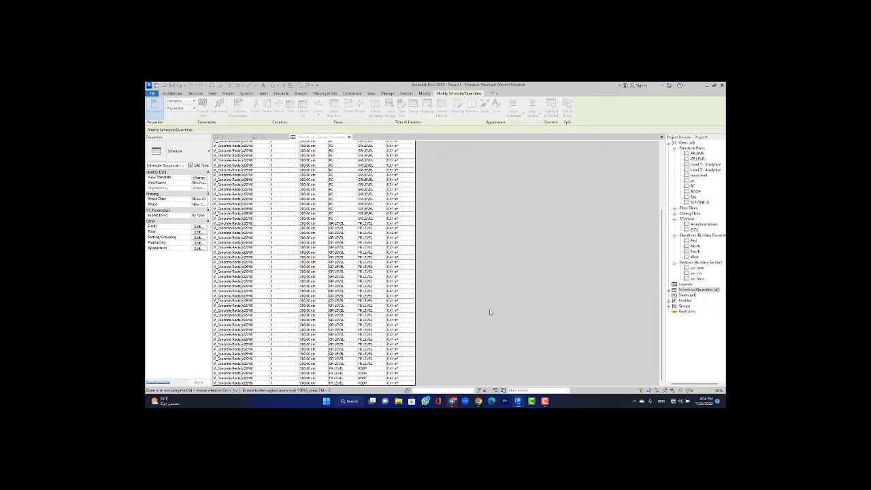
# - Review the column rows grouped under the volume and top level headers
pyautogui.scroll(3, 361, 255)
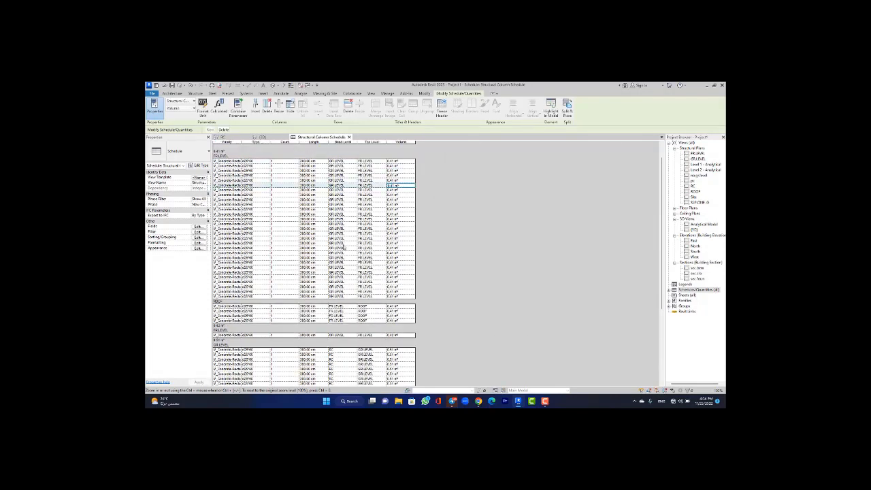
pyautogui.scroll(1, 288, 233)
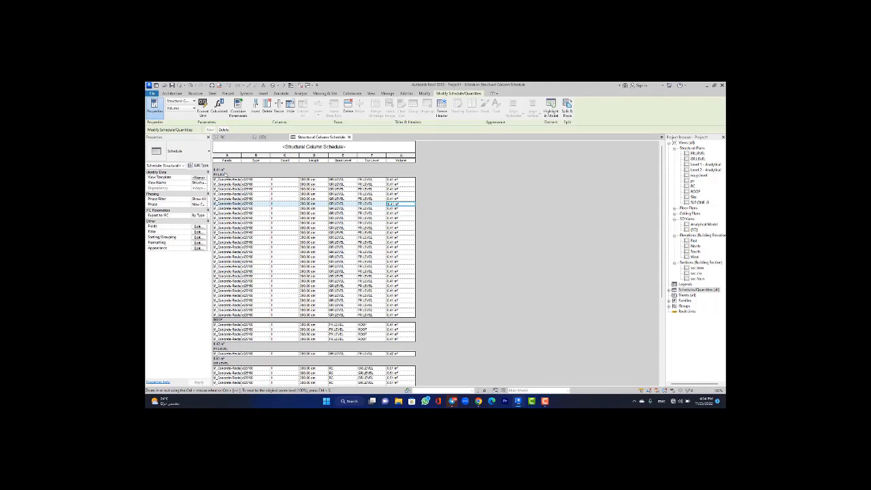
pyautogui.scroll(-3, 217, 222)
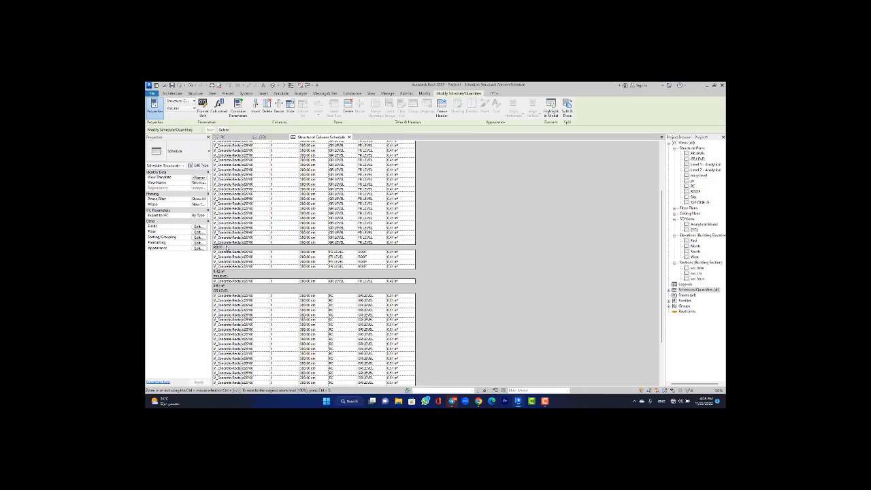
# - Turn on grand totals with title, count, and totals for the column schedule grouped by volume and top level
pyautogui.scroll(3, 229, 249)
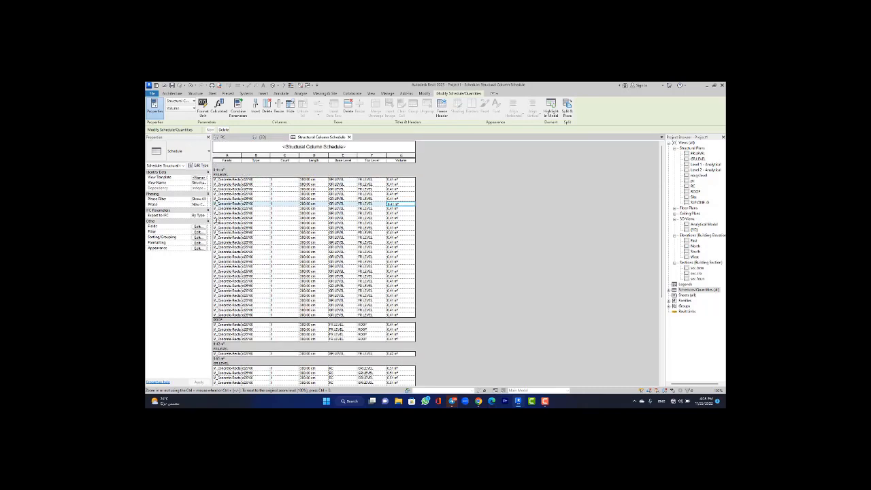
pyautogui.scroll(-5, 221, 175)
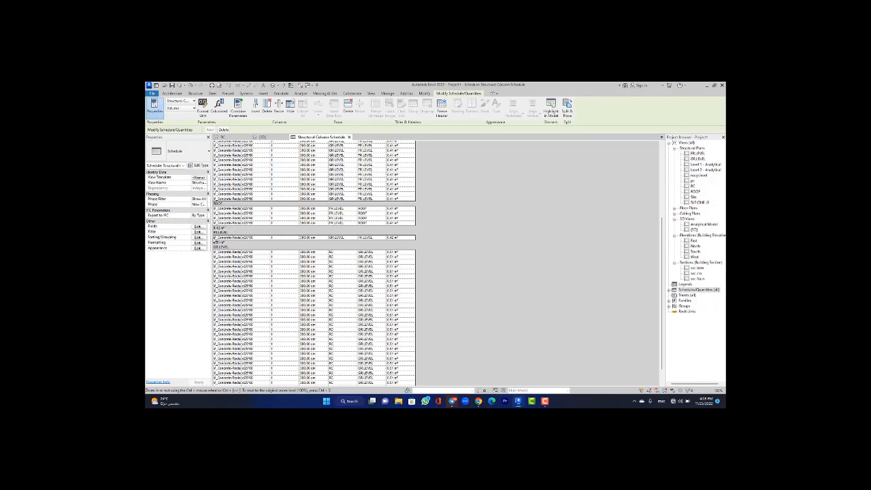
pyautogui.click(199, 237)
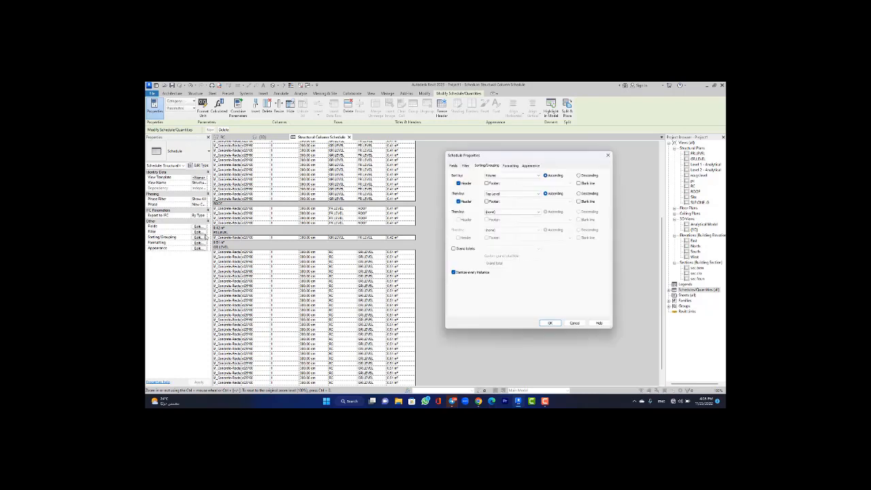
pyautogui.click(454, 249)
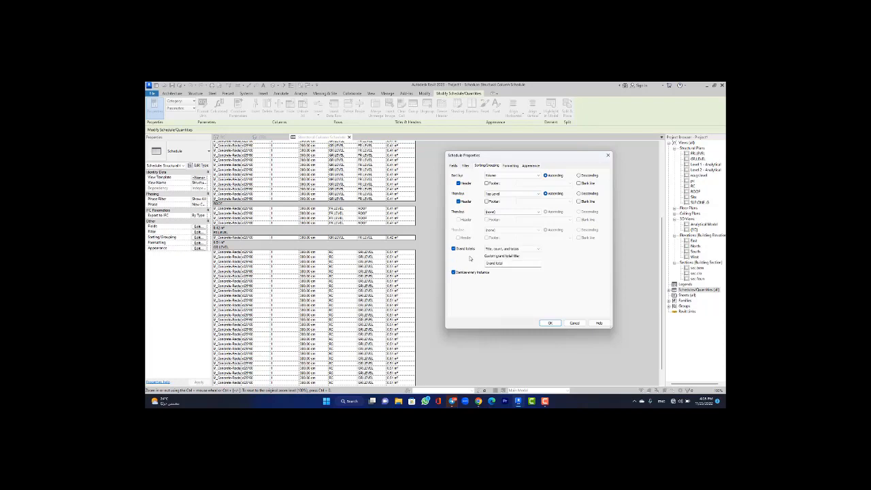
pyautogui.click(549, 323)
pyautogui.click(697, 373)
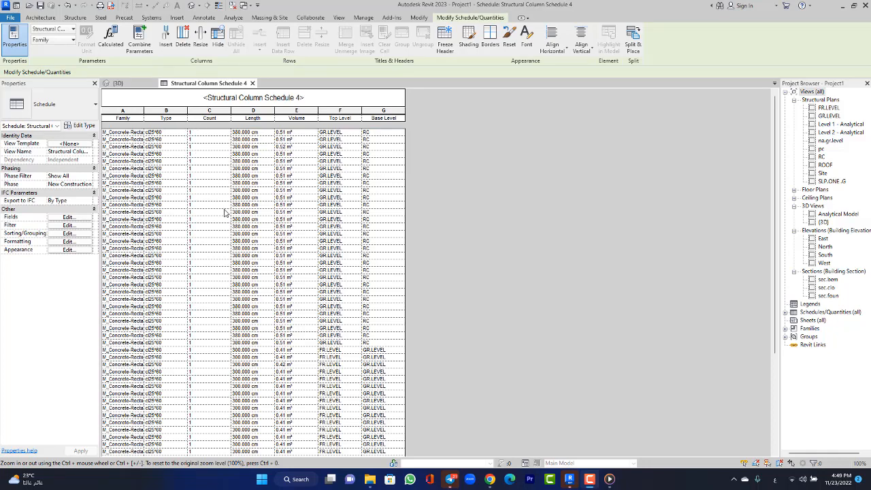
# - Look through all rows of Structural Column Schedule 4, comparing the volumes, top levels and base levels
pyautogui.scroll(-3, 266, 272)
pyautogui.scroll(-2, 288, 317)
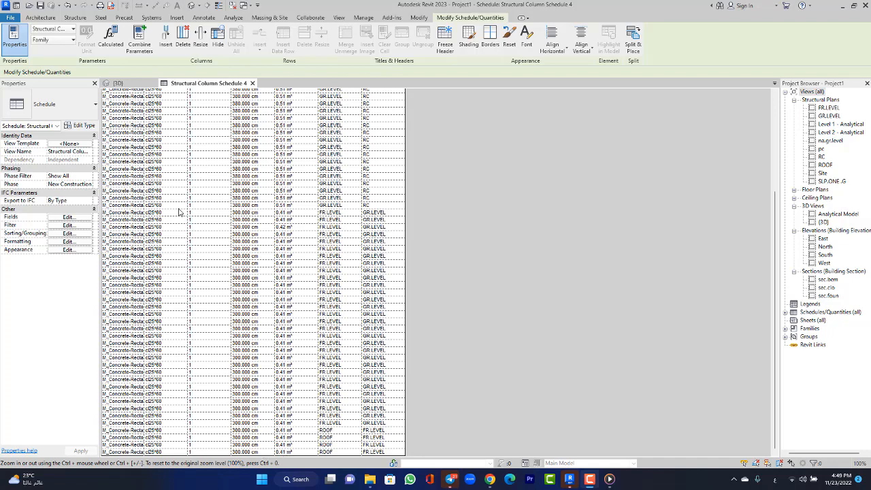
pyautogui.scroll(5, 180, 212)
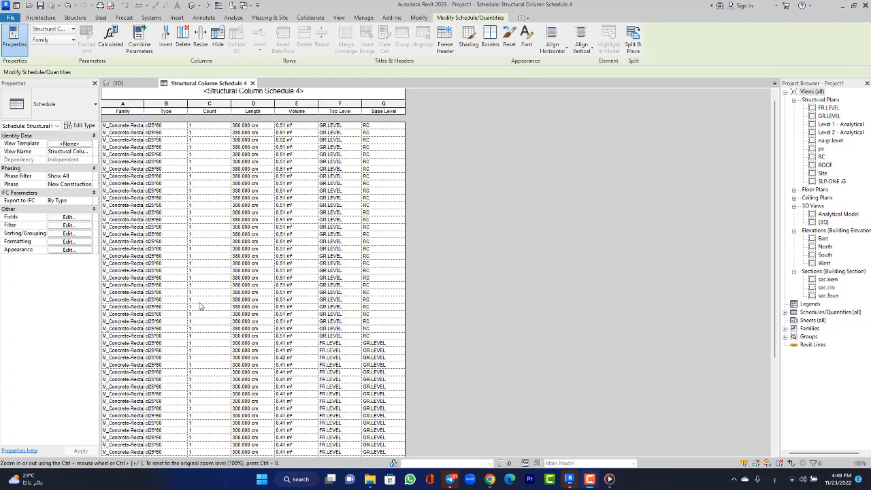
pyautogui.scroll(-2, 200, 306)
pyautogui.scroll(2, 284, 211)
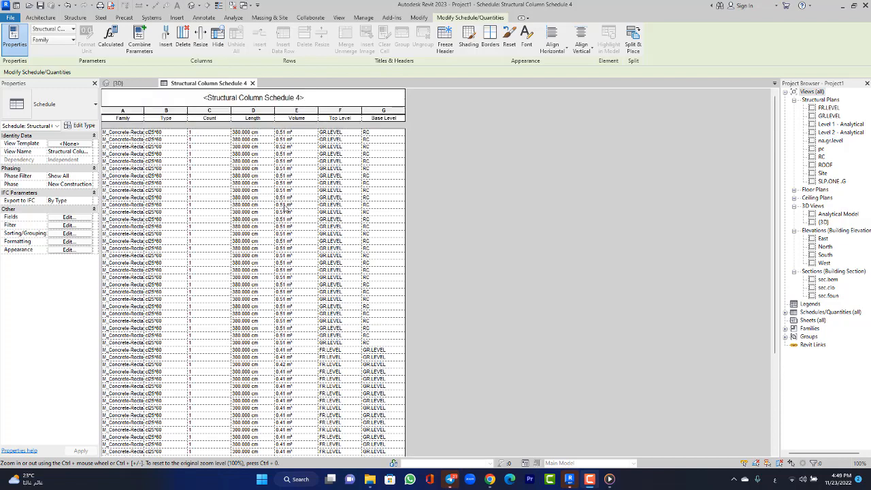
pyautogui.scroll(-3, 292, 190)
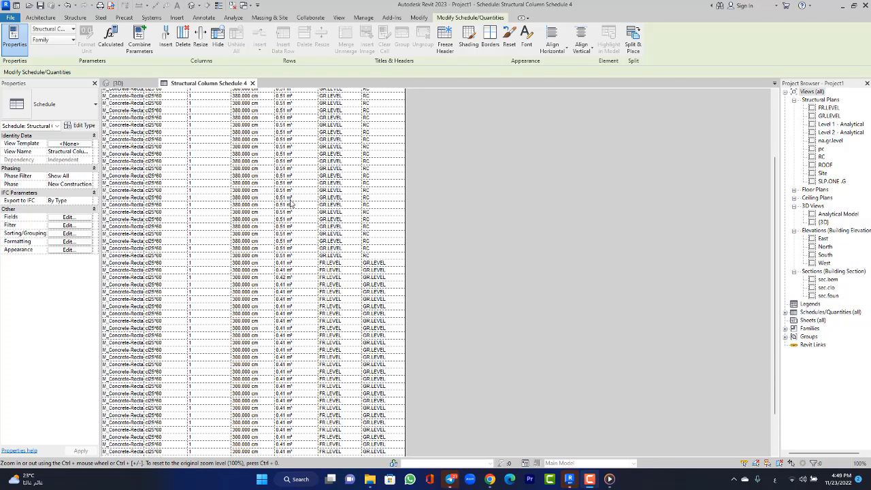
pyautogui.scroll(-2, 286, 337)
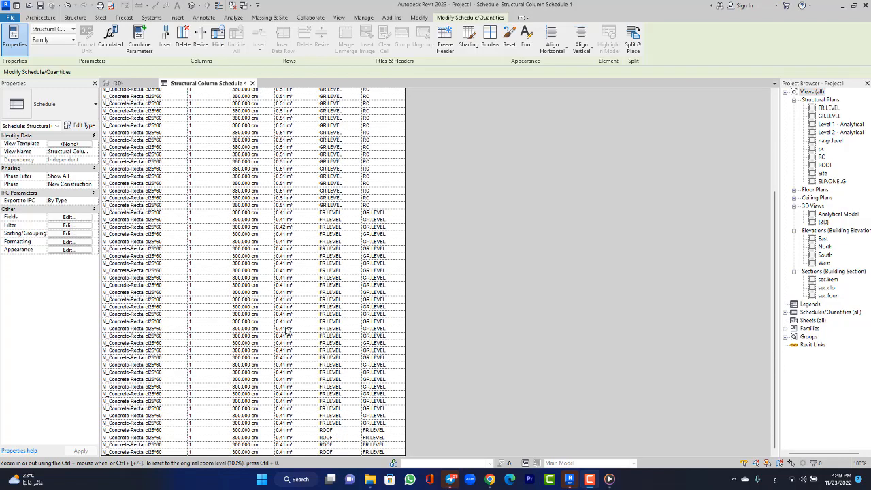
# - Add a grand total row to Structural Column Schedule 4, using the "Title, count, and totals" option and the title "Grand total"
pyautogui.click(55, 234)
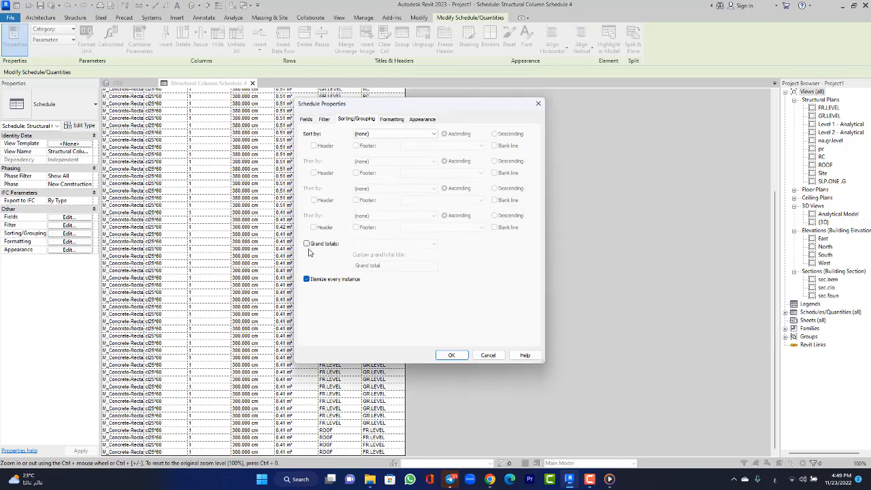
pyautogui.click(306, 243)
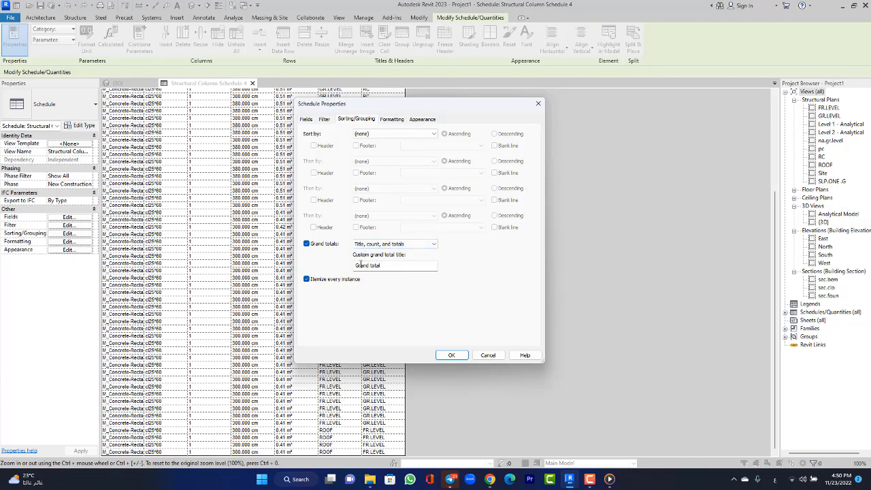
pyautogui.moveTo(385, 266); pyautogui.dragTo(349, 265)
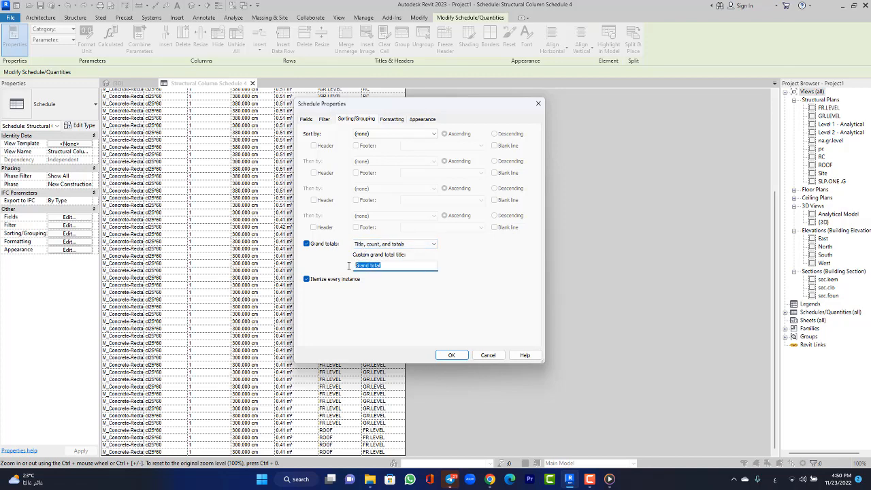
pyautogui.click(402, 248)
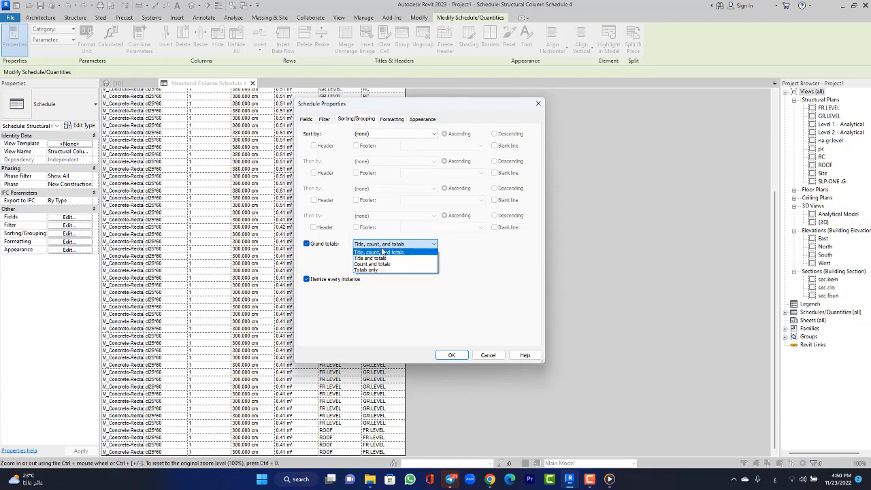
pyautogui.click(379, 250)
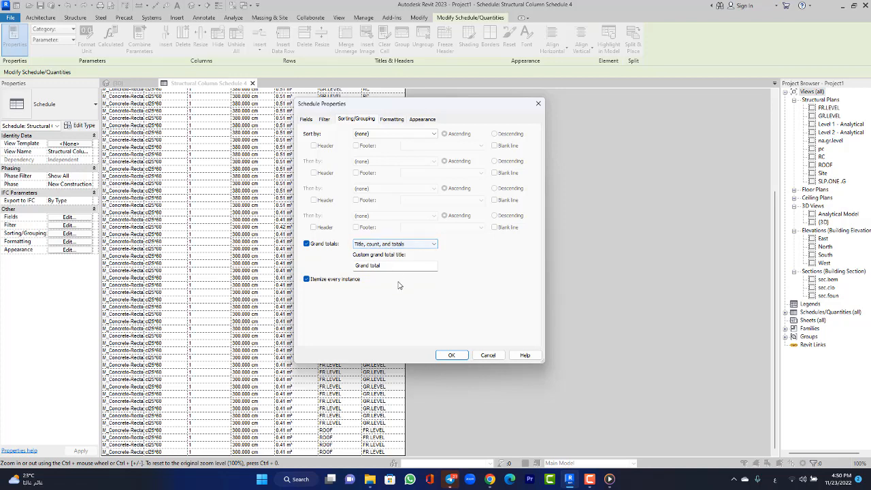
pyautogui.click(450, 355)
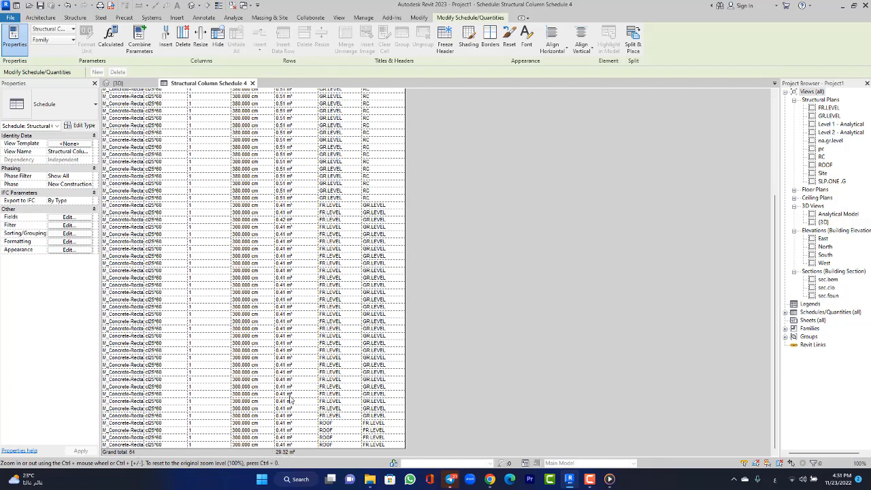
# - Review the schedule's grand total row against the individual column volumes and their top levels
pyautogui.scroll(5, 288, 336)
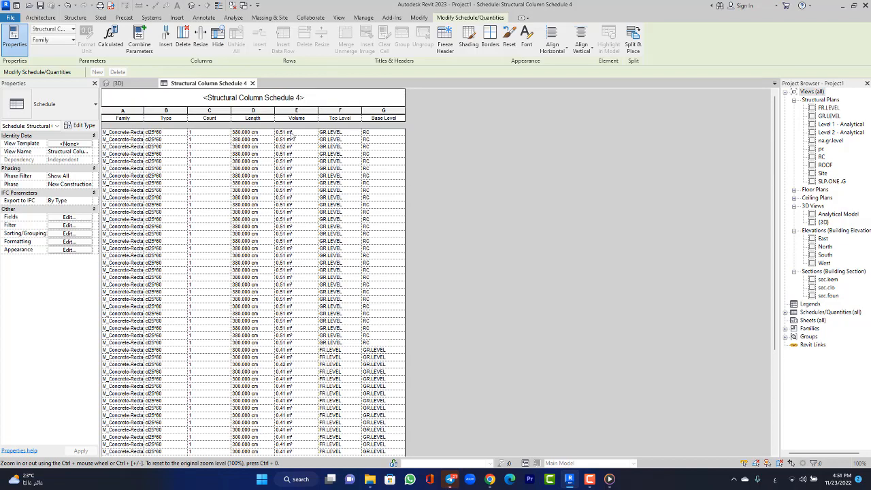
pyautogui.scroll(-5, 286, 284)
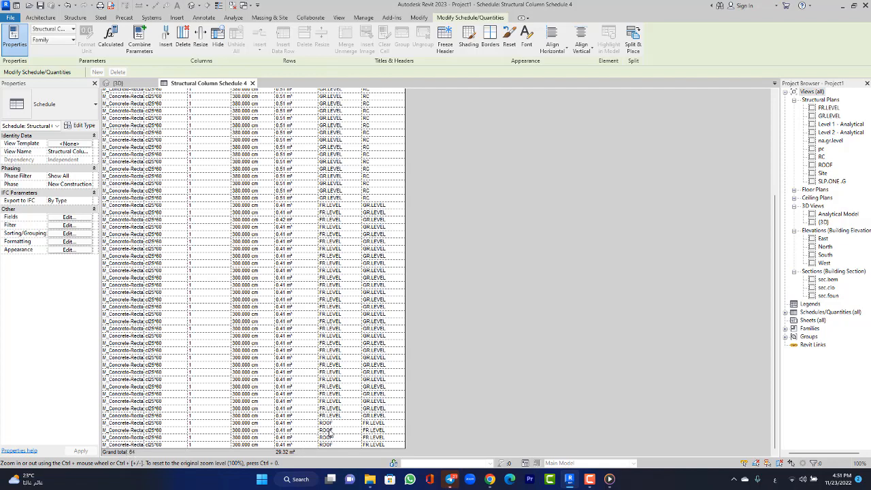
pyautogui.scroll(2, 327, 446)
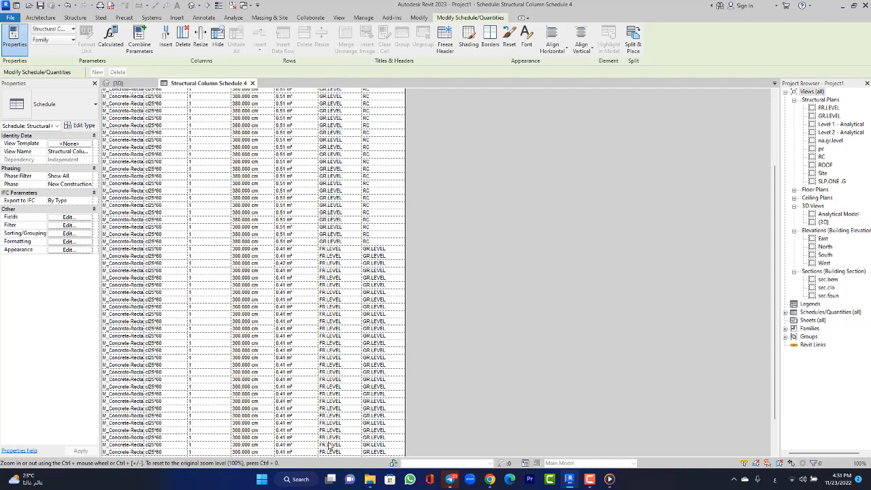
pyautogui.scroll(5, 333, 293)
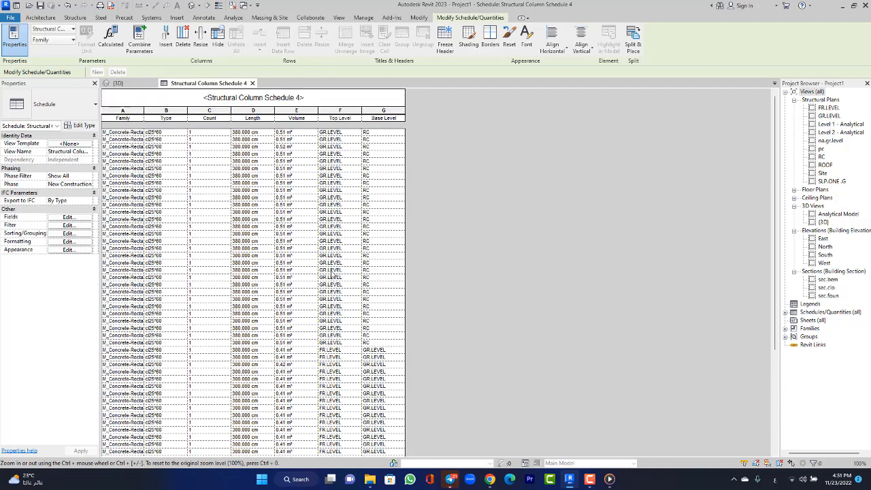
pyautogui.scroll(-6, 288, 311)
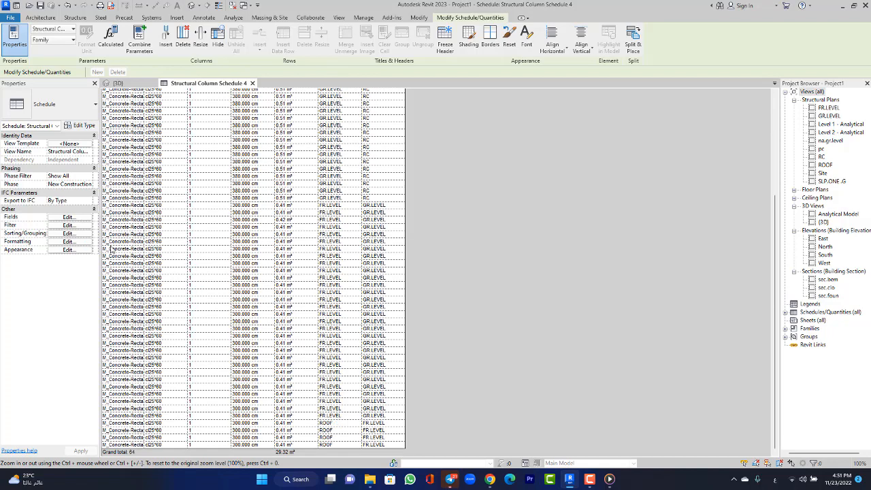
pyautogui.scroll(5, 385, 158)
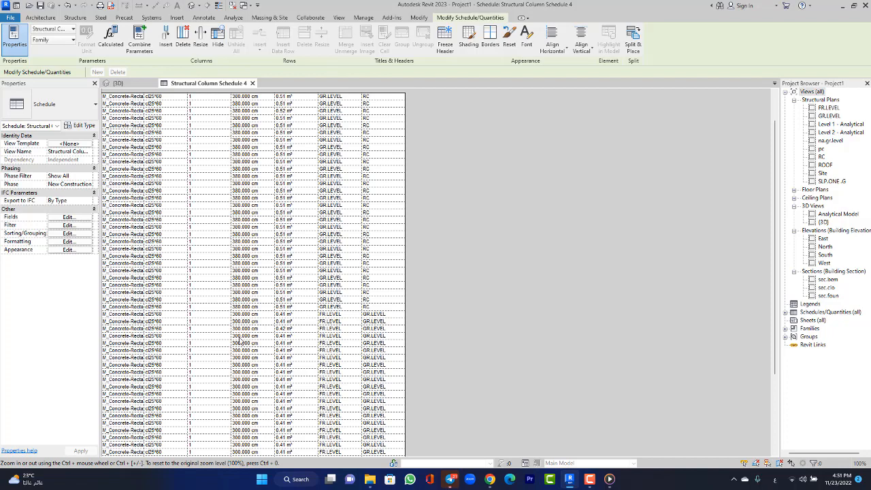
# - Filter the column schedule to rows whose Base Level equals RC
pyautogui.click(68, 225)
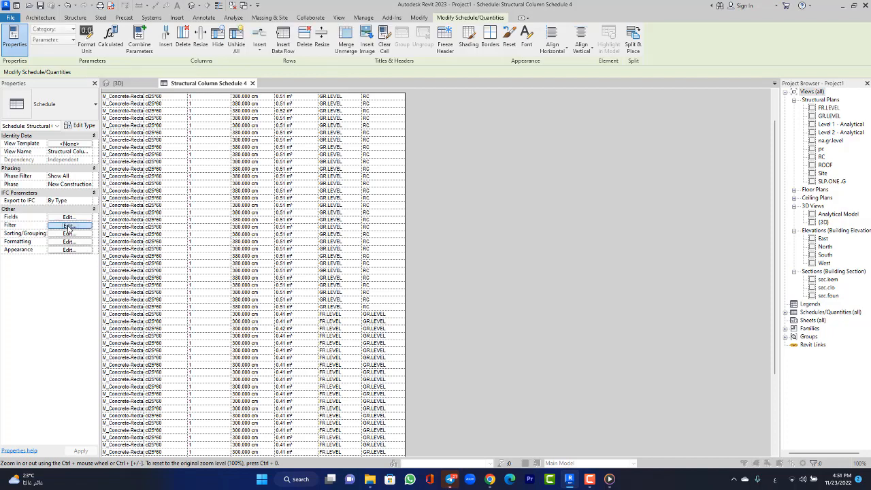
pyautogui.click(361, 134)
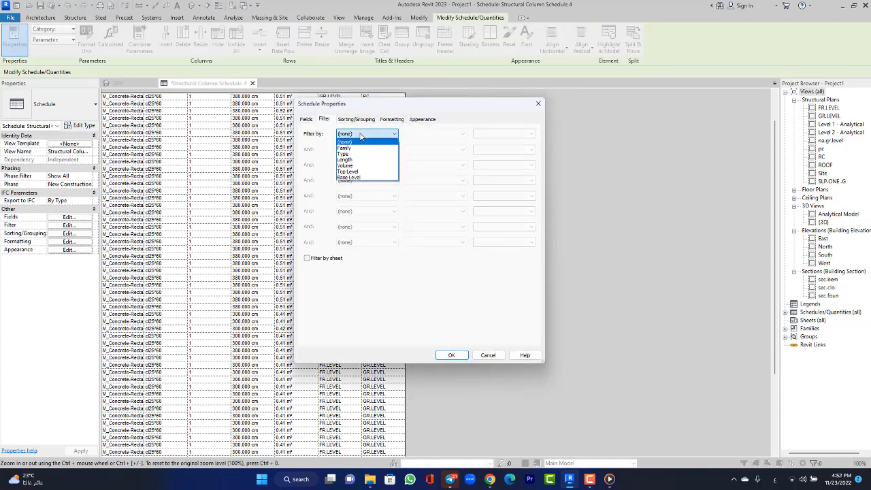
pyautogui.click(360, 135)
pyautogui.click(360, 136)
pyautogui.click(357, 136)
pyautogui.click(352, 137)
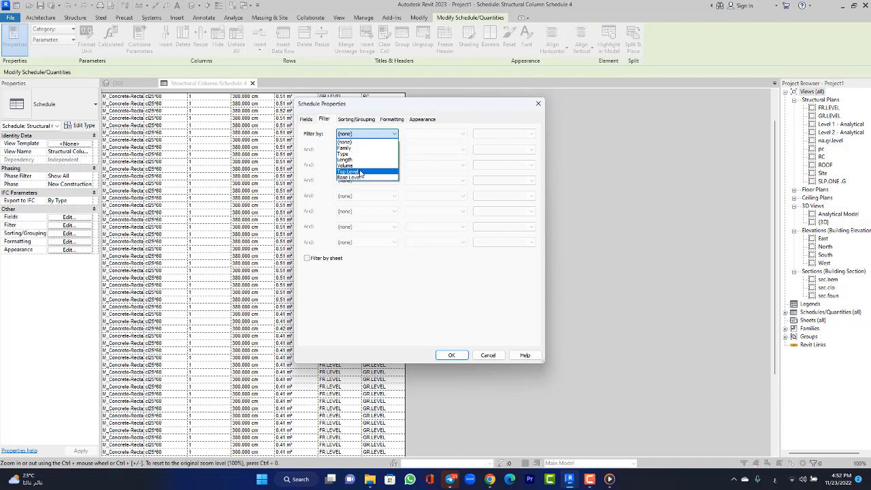
pyautogui.click(358, 177)
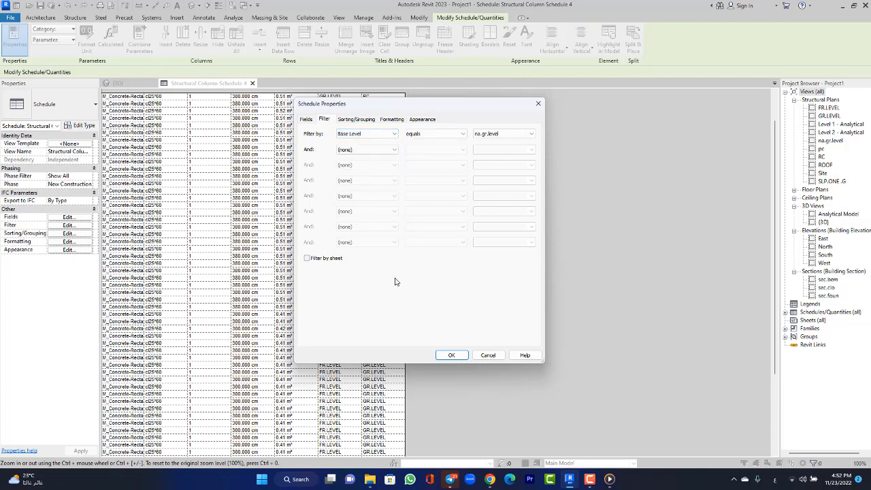
pyautogui.click(478, 134)
pyautogui.click(483, 134)
pyautogui.click(483, 134)
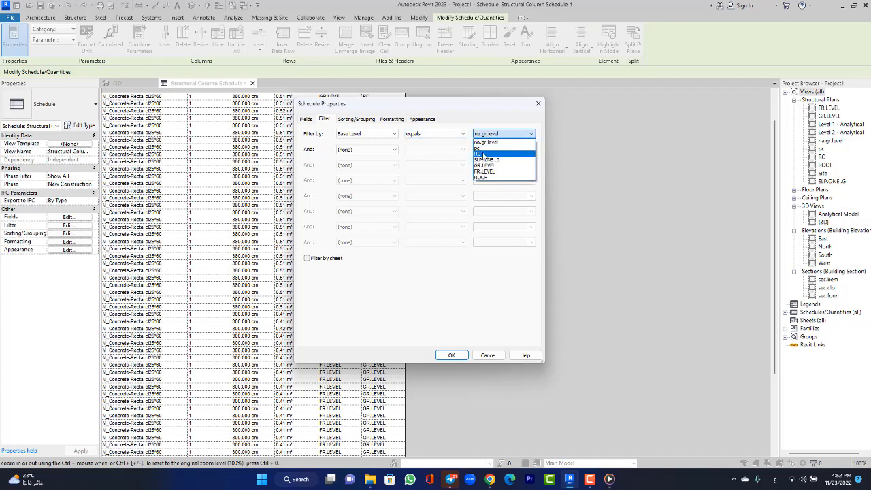
pyautogui.click(480, 154)
pyautogui.click(451, 354)
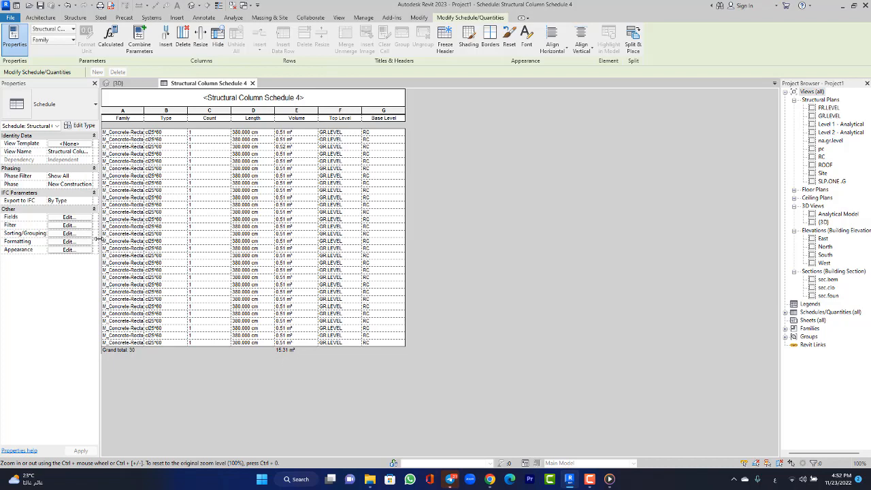
# - Add a second filter condition to the schedule requiring Type to equal cl25*60
pyautogui.click(69, 226)
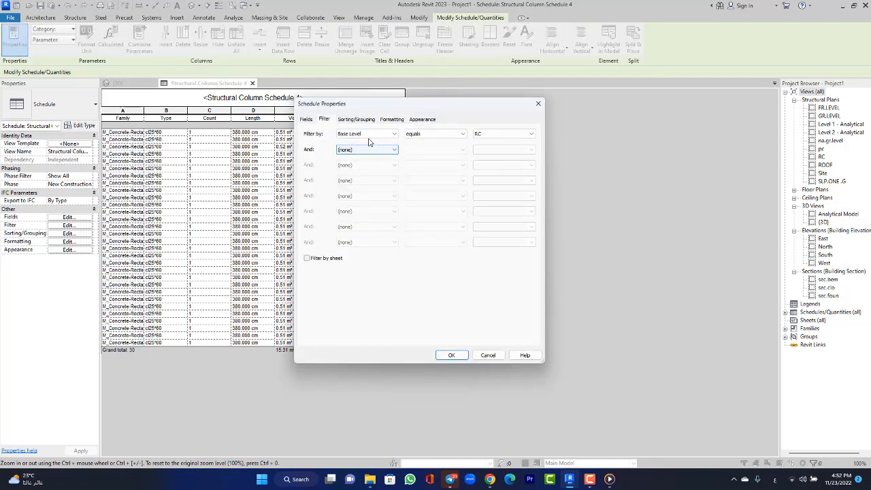
pyautogui.click(383, 150)
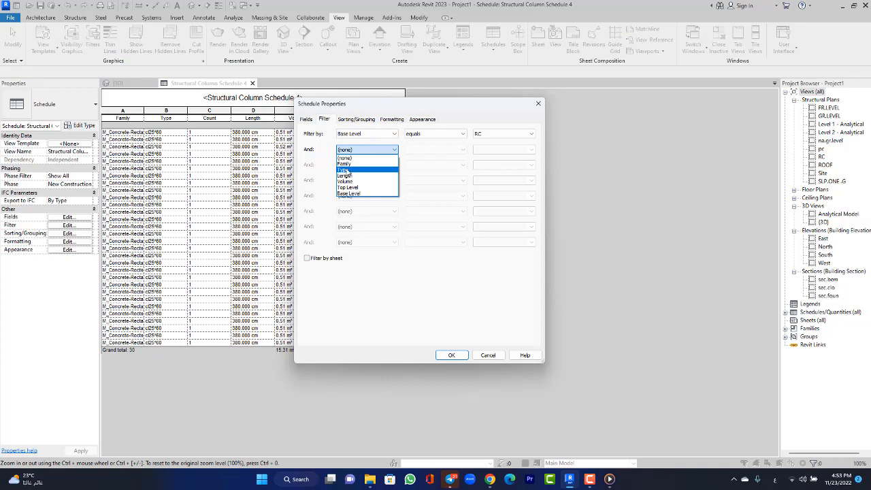
pyautogui.click(357, 171)
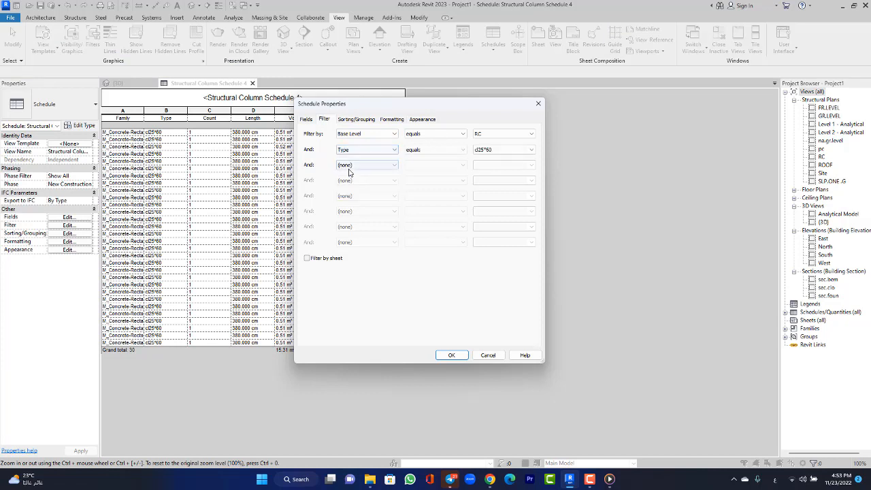
pyautogui.click(490, 153)
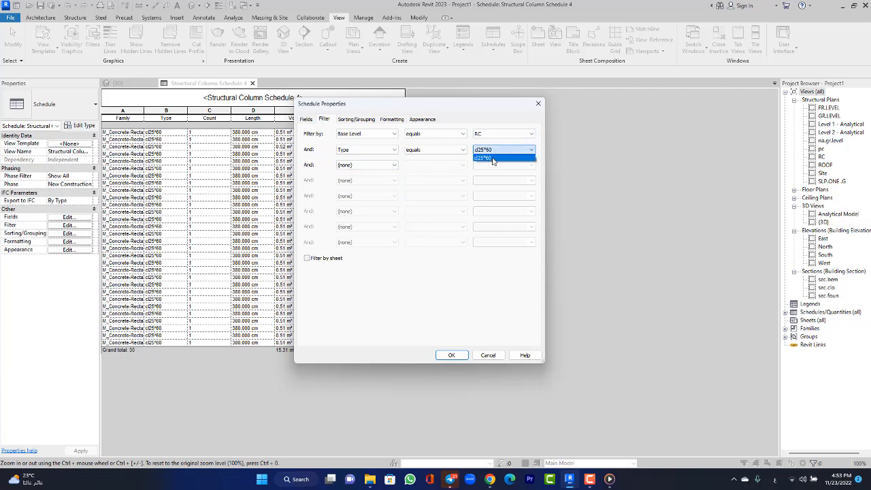
pyautogui.click(491, 151)
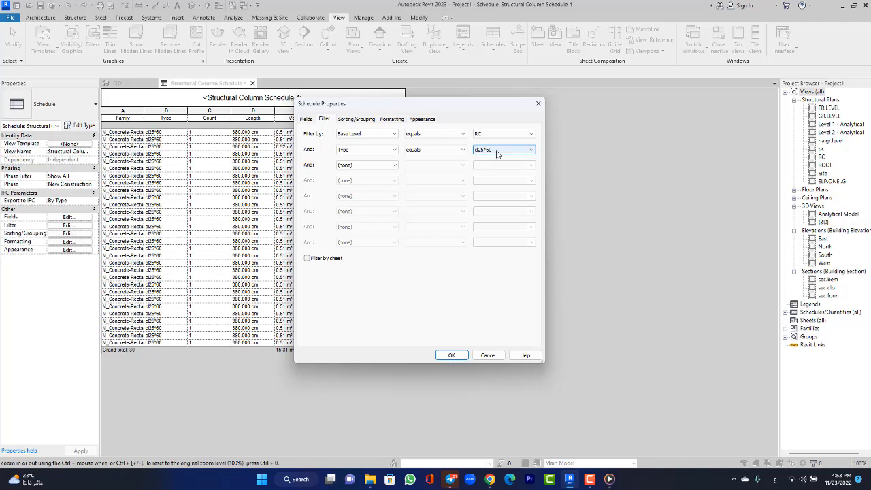
pyautogui.click(450, 355)
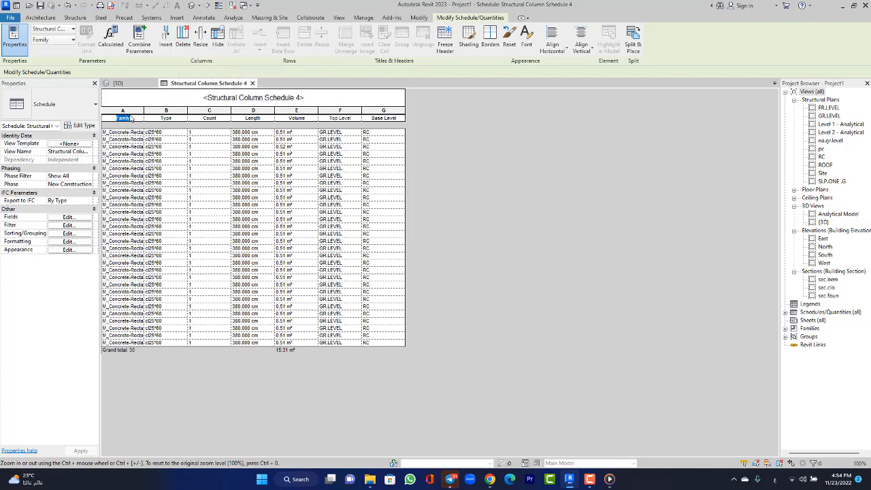
# - Widen the Family column of Structural Column Schedule 4 slightly so more of the family names fits
pyautogui.click(136, 111)
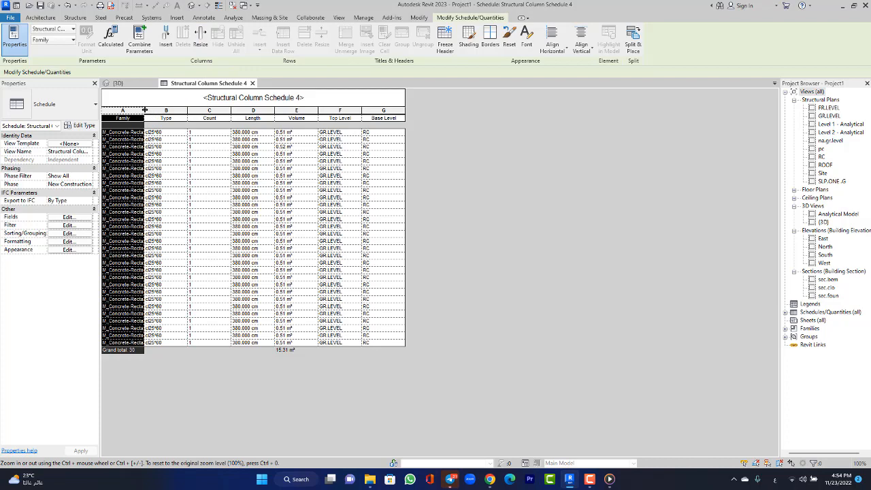
pyautogui.moveTo(144, 109)
pyautogui.mouseDown()
pyautogui.moveTo(177, 109)
pyautogui.moveTo(158, 110)
pyautogui.mouseUp()
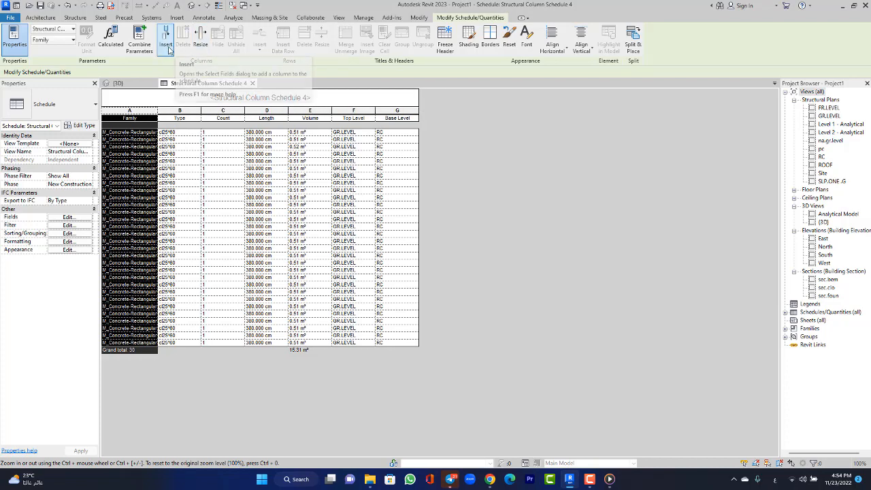
pyautogui.click(153, 101)
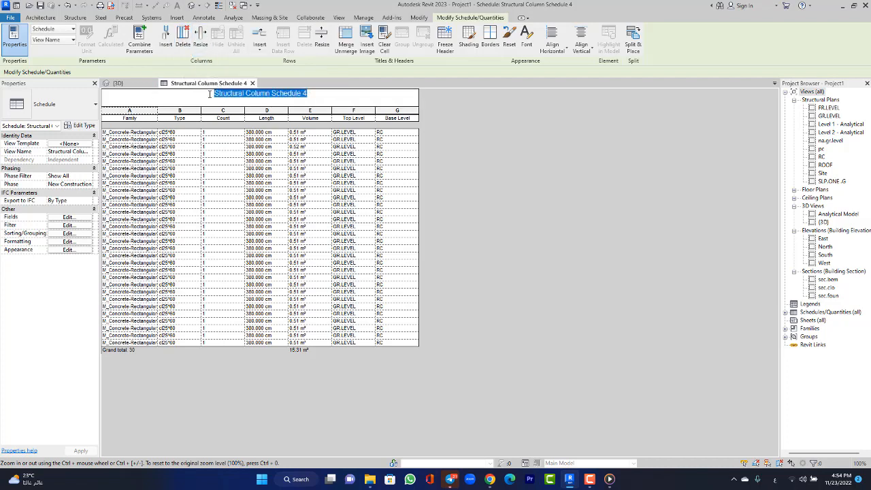
pyautogui.moveTo(209, 94); pyautogui.dragTo(327, 99)
pyautogui.click(311, 99)
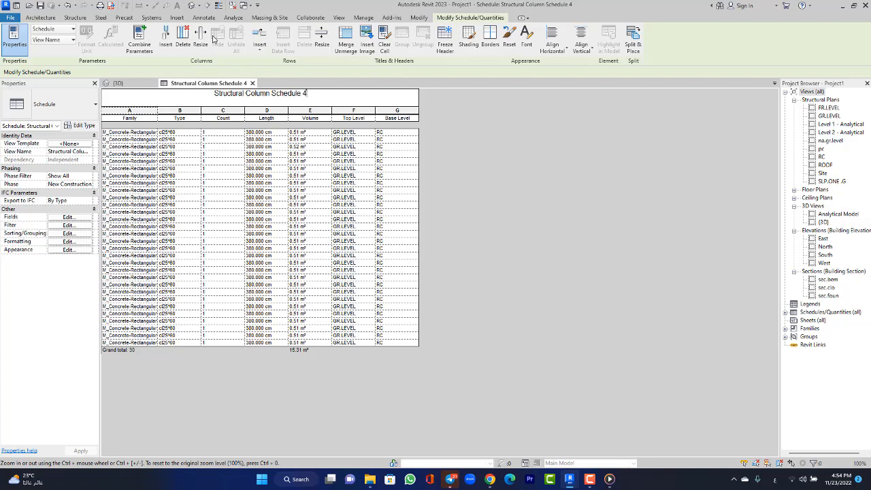
# - Create a new schedule for the Structural Framing category in the New Construction phase
pyautogui.click(339, 17)
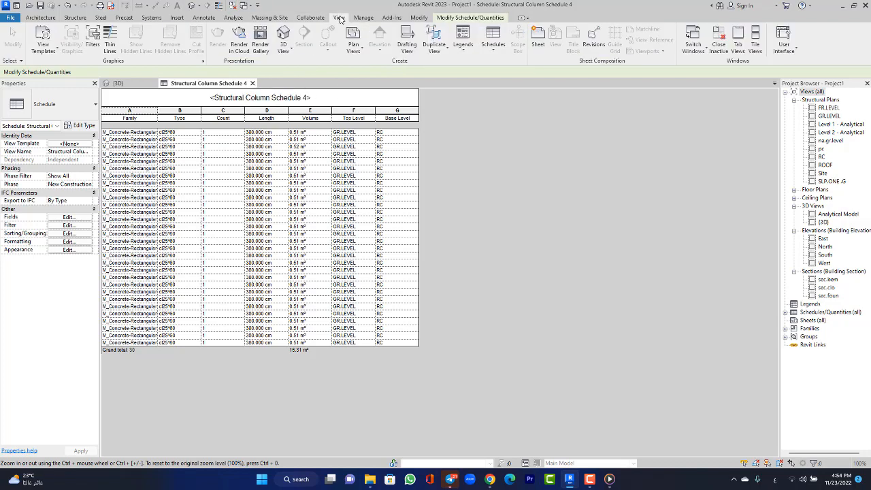
pyautogui.click(463, 54)
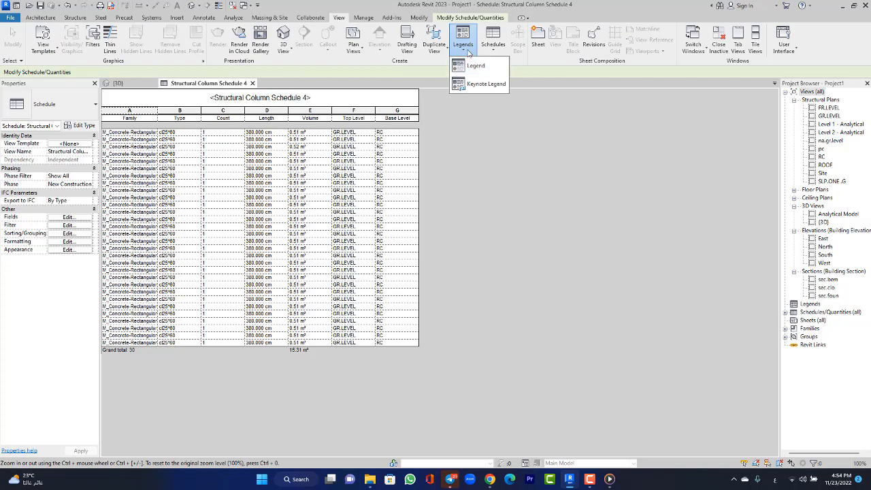
pyautogui.click(493, 42)
pyautogui.click(507, 67)
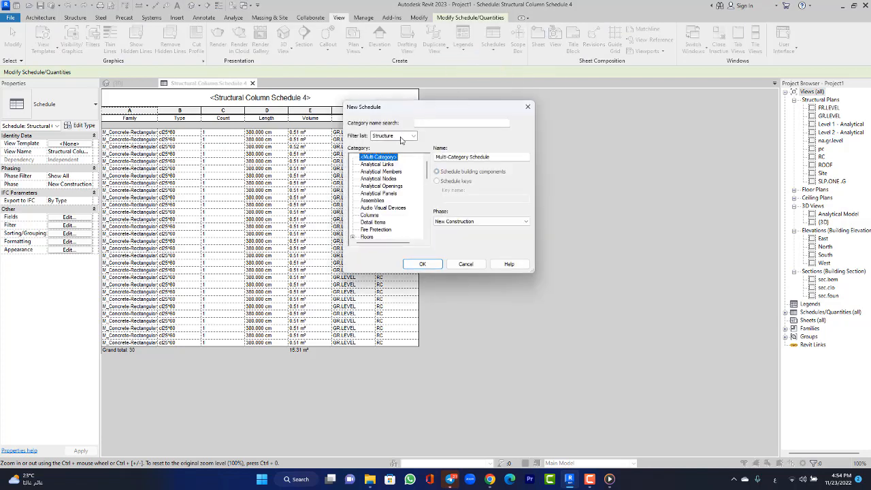
pyautogui.scroll(-5, 394, 167)
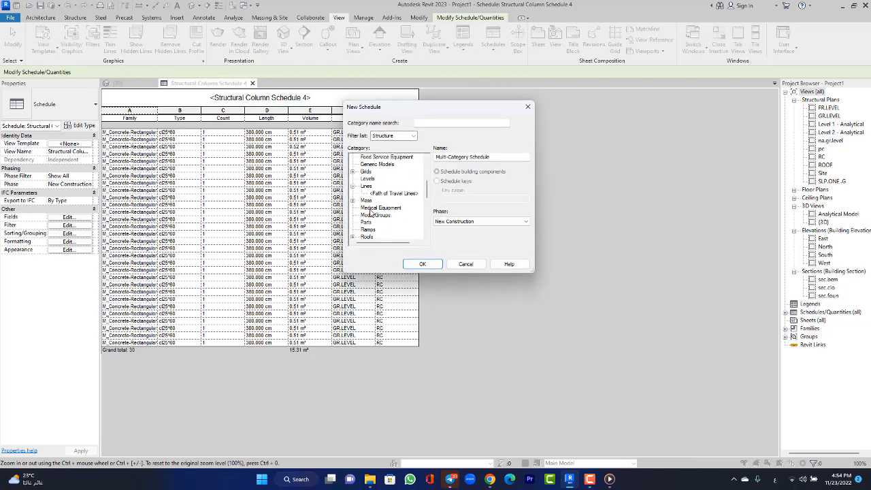
pyautogui.scroll(-3, 365, 213)
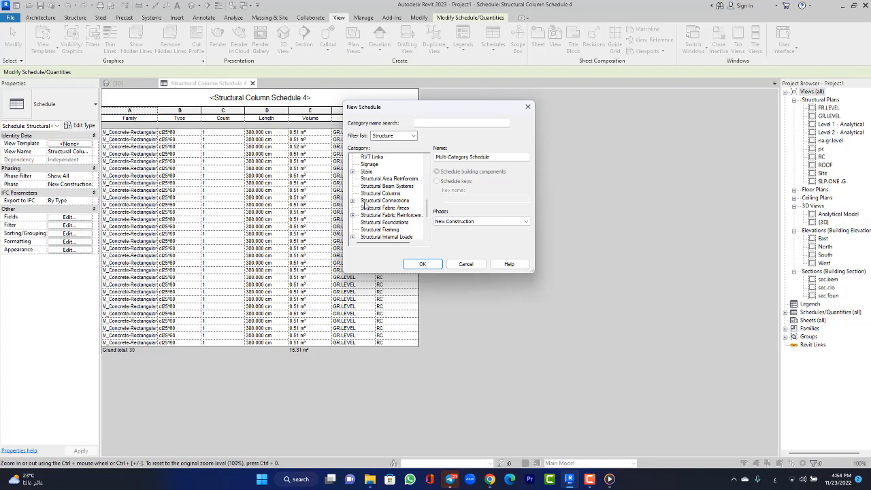
pyautogui.scroll(-1, 365, 205)
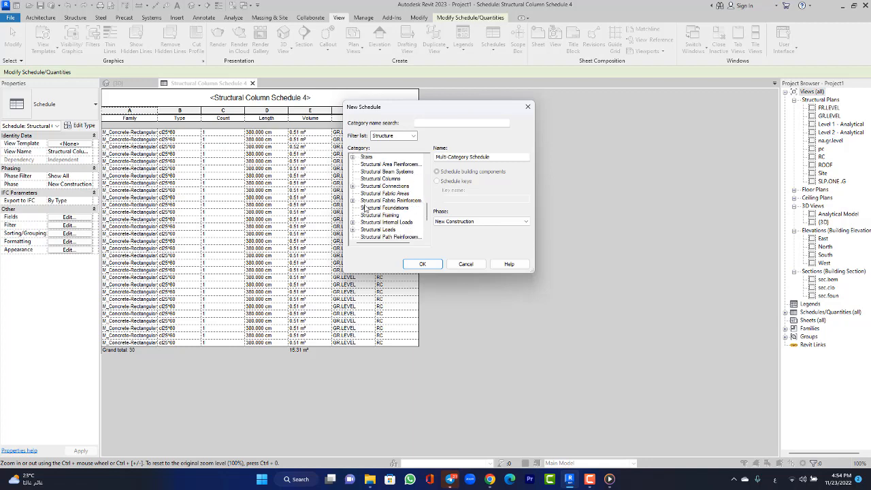
pyautogui.click(371, 215)
pyautogui.click(418, 265)
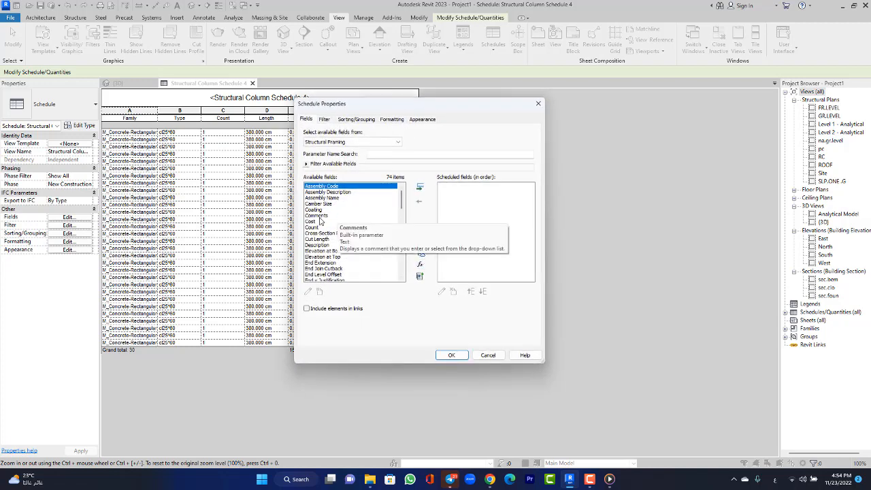
# - Add the Count, Cut Length, Level, Type and Volume fields to the structural framing schedule
pyautogui.click(313, 227)
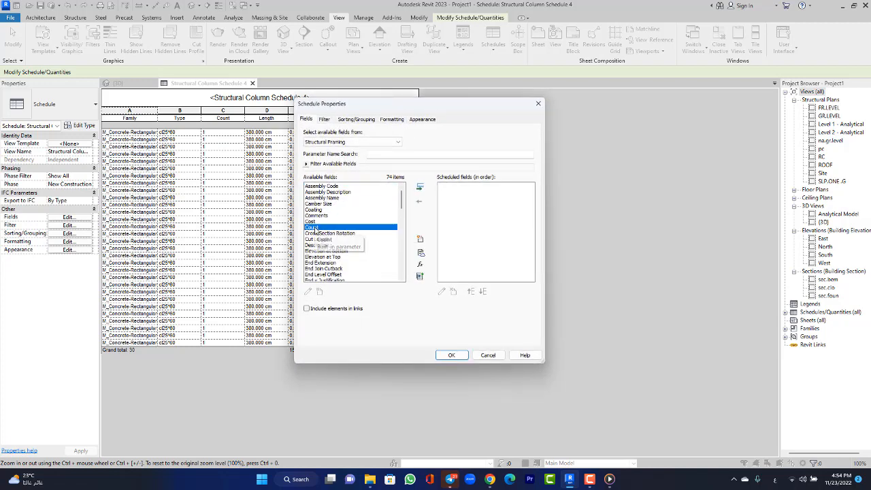
pyautogui.doubleClick(314, 229)
pyautogui.scroll(-2, 317, 234)
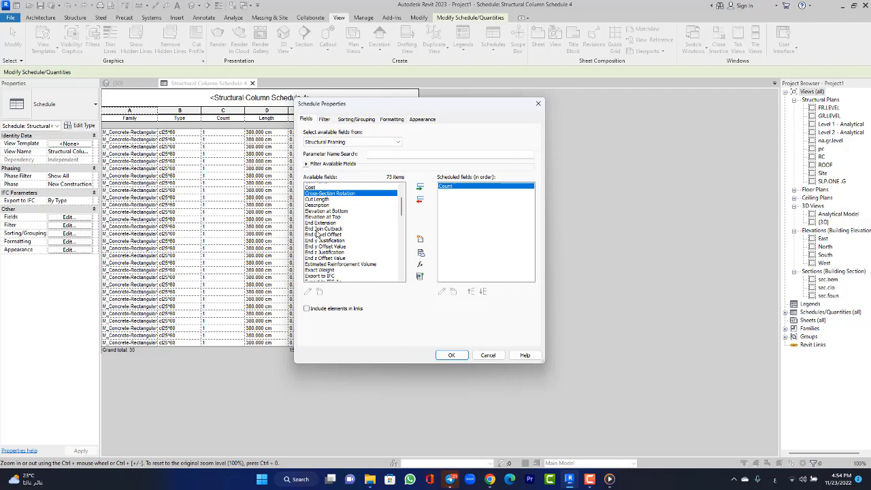
pyautogui.doubleClick(317, 198)
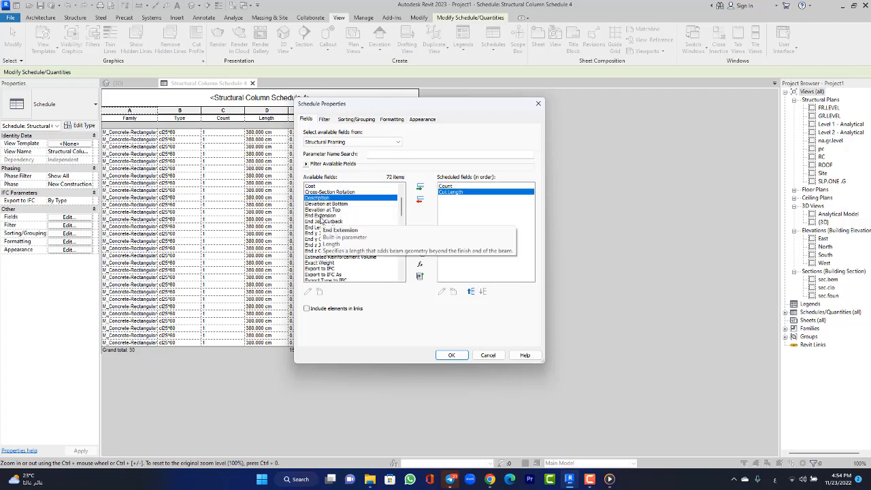
pyautogui.scroll(-5, 317, 231)
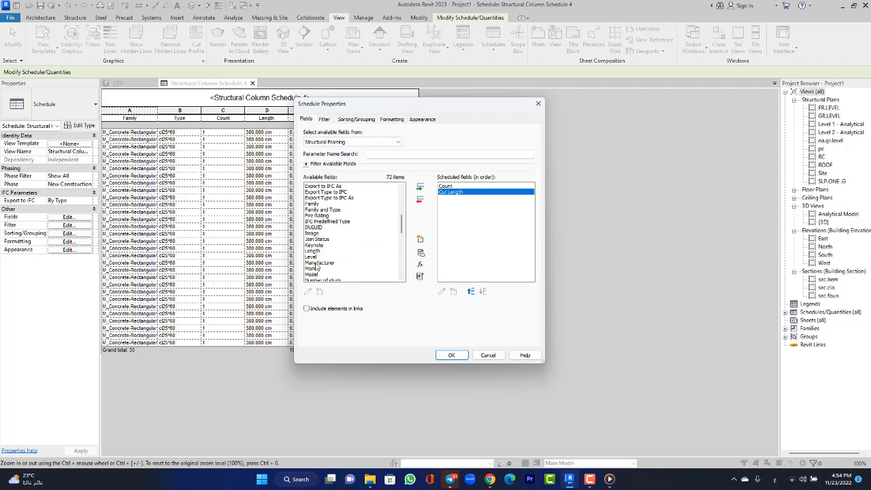
pyautogui.scroll(-3, 317, 251)
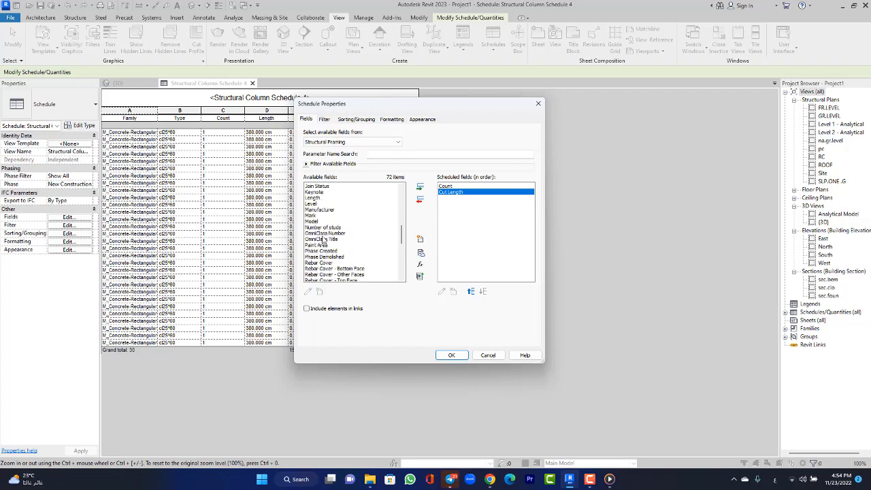
pyautogui.doubleClick(313, 204)
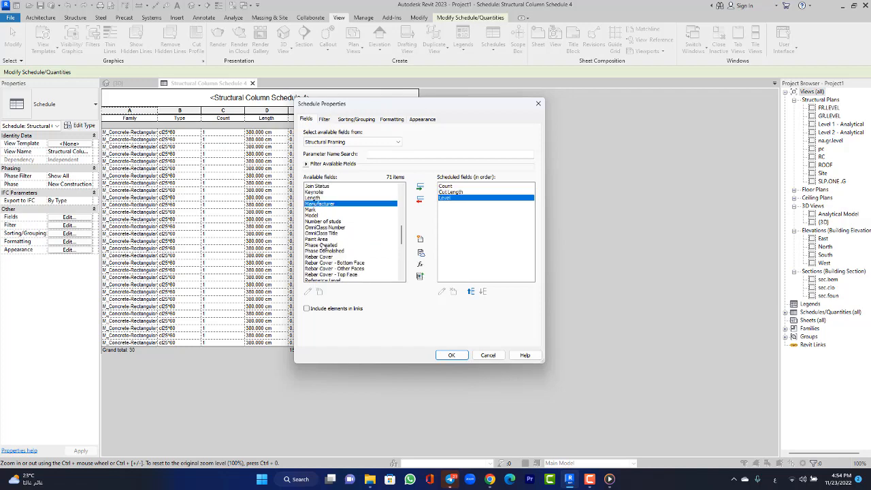
pyautogui.scroll(-8, 319, 232)
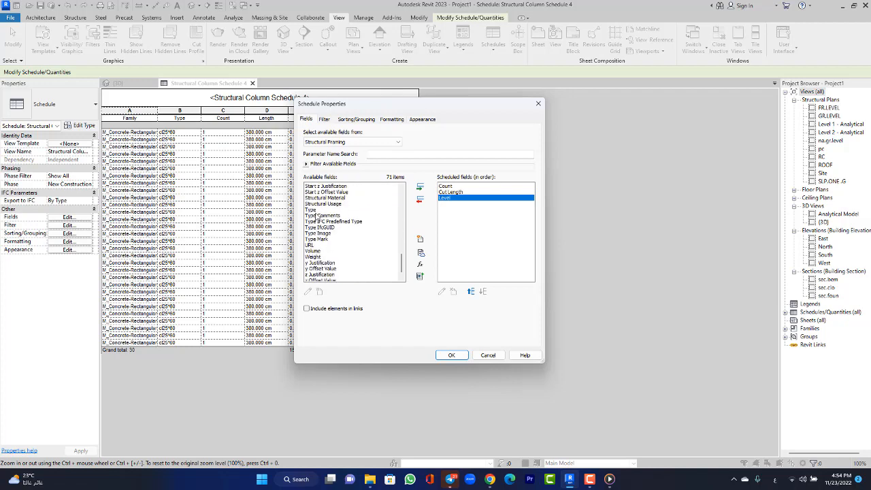
pyautogui.doubleClick(314, 210)
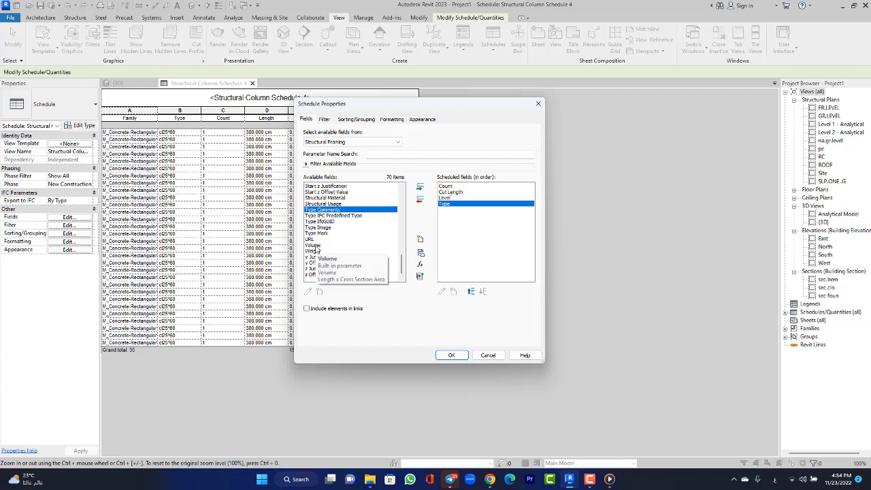
pyautogui.doubleClick(312, 245)
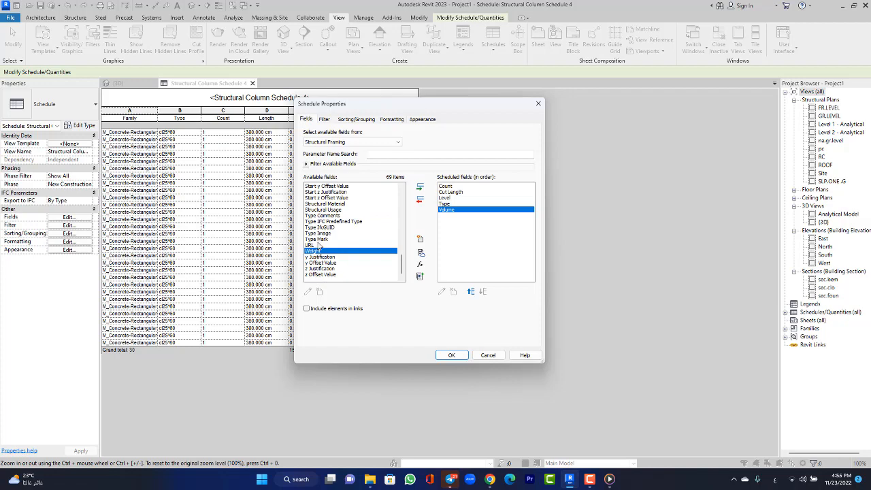
# - Add the Family field to the framing schedule and move it to first place in the field order
pyautogui.scroll(2, 319, 249)
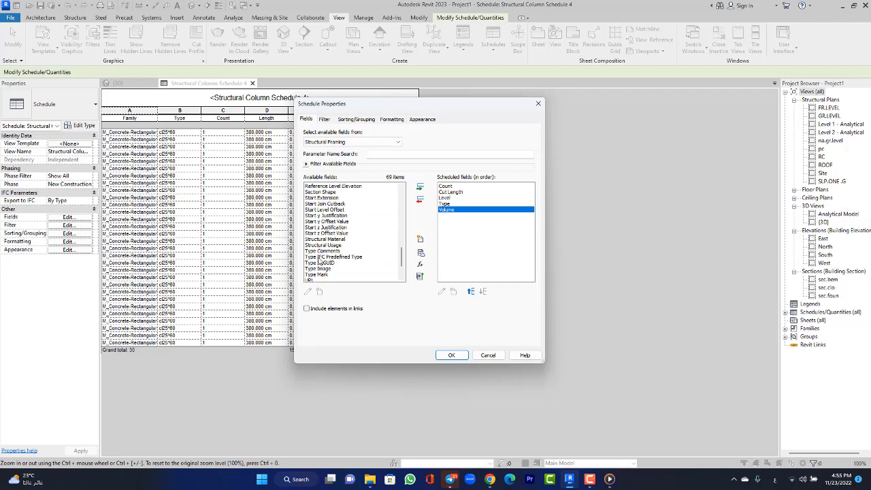
pyautogui.scroll(3, 319, 255)
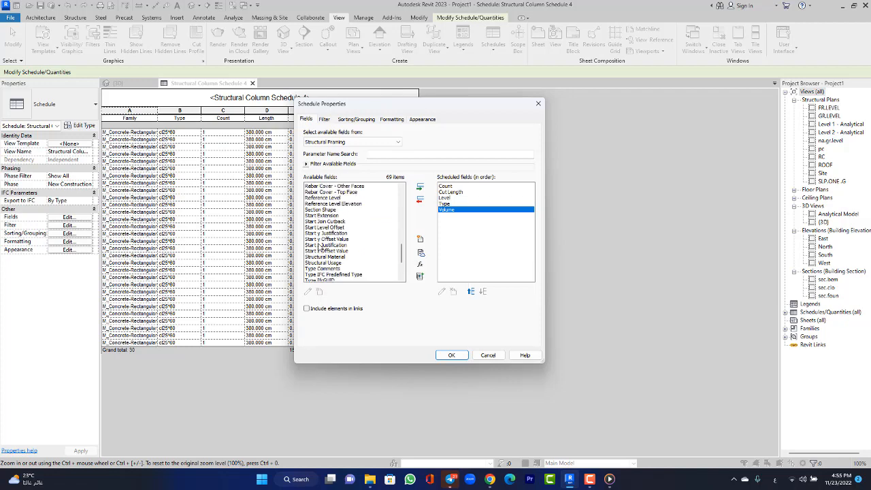
pyautogui.scroll(3, 320, 245)
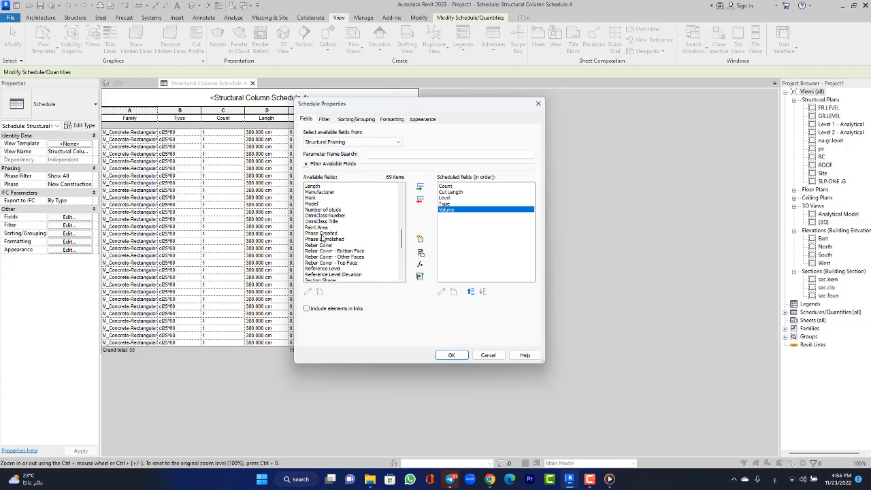
pyautogui.scroll(2, 322, 236)
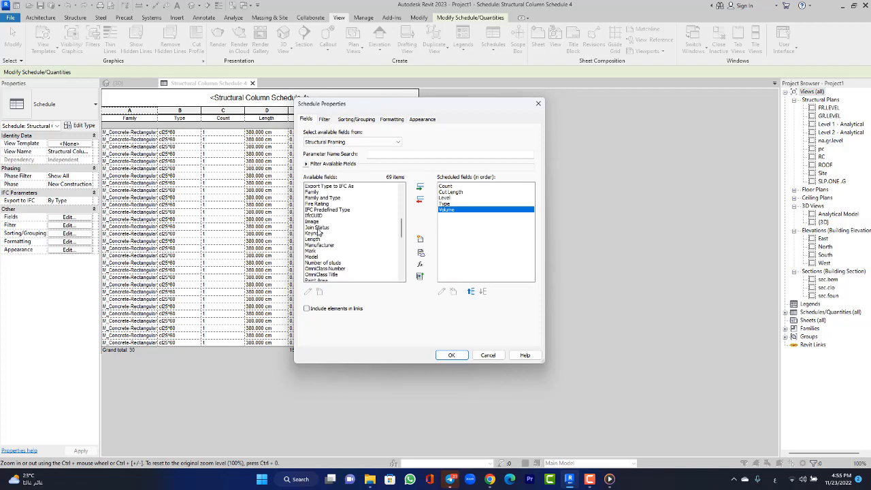
pyautogui.doubleClick(319, 193)
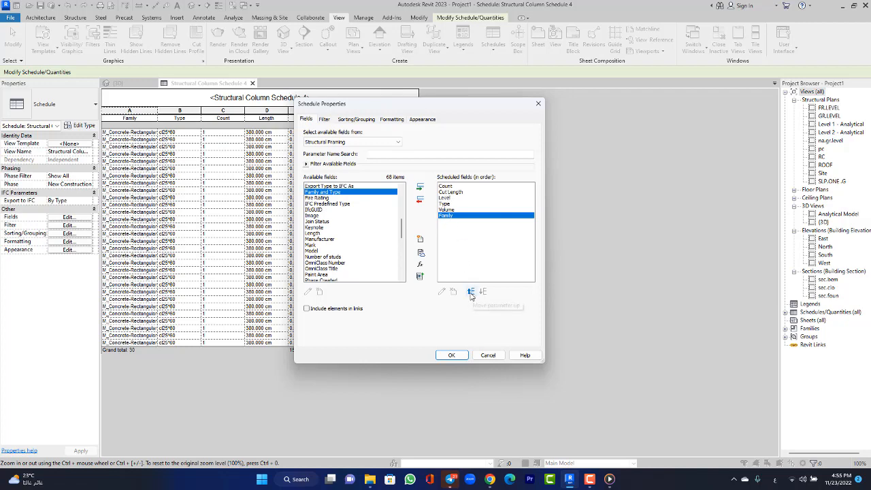
pyautogui.click(470, 292)
pyautogui.click(470, 292)
pyautogui.click(470, 292)
pyautogui.click(471, 291)
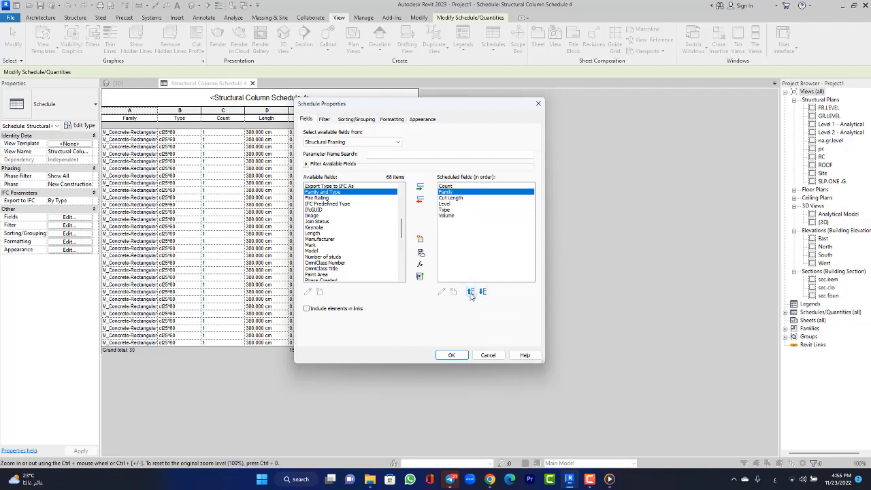
pyautogui.click(470, 292)
# - Move the Type field directly after Family in the scheduled fields and generate the structural framing schedule
pyautogui.click(446, 210)
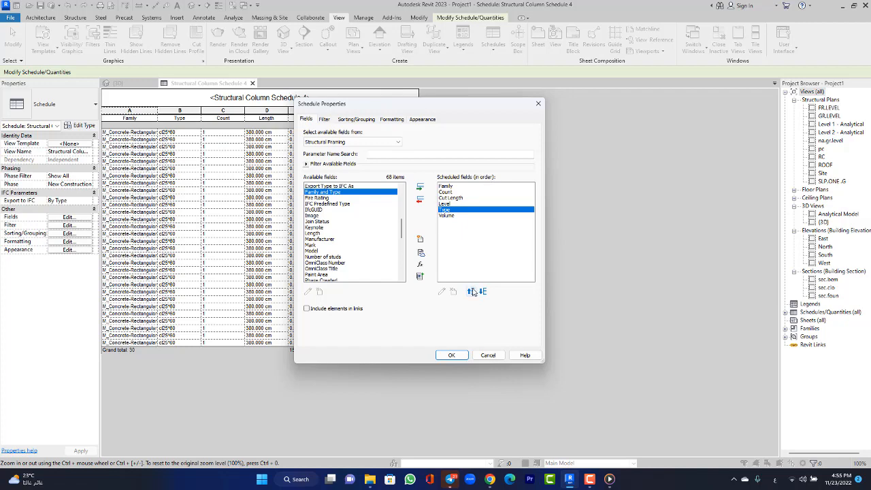
pyautogui.click(472, 292)
pyautogui.click(472, 292)
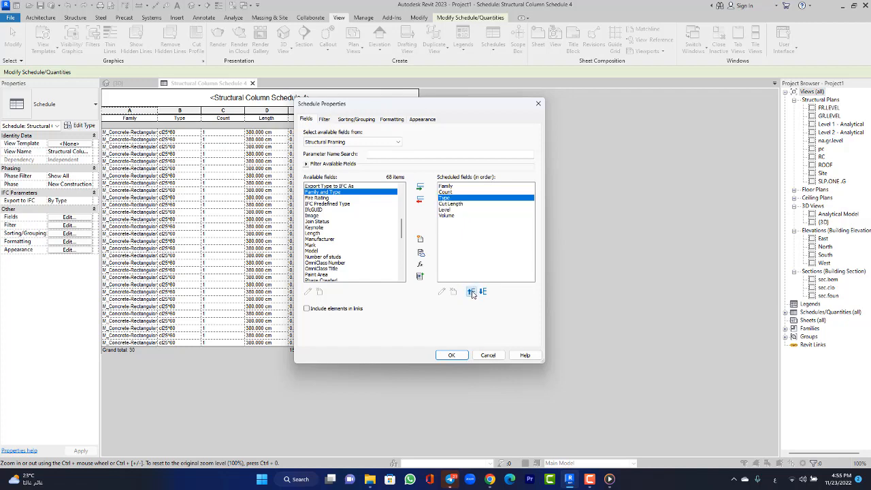
pyautogui.click(471, 292)
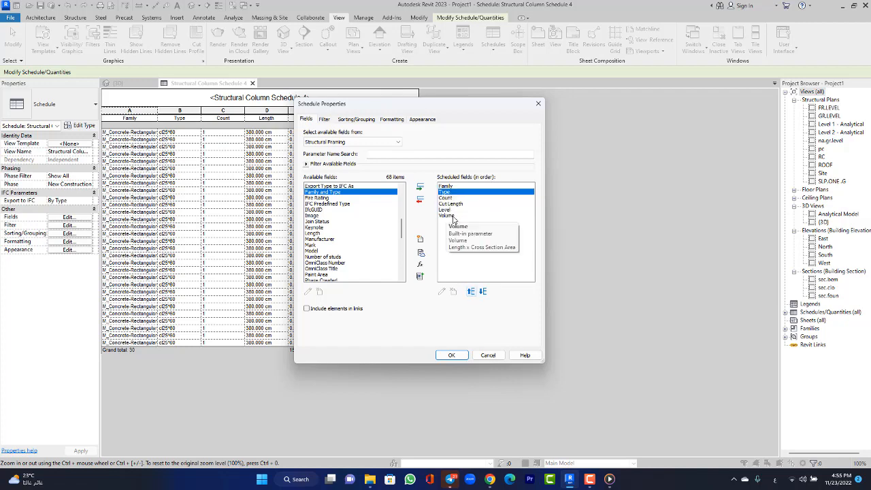
pyautogui.click(451, 355)
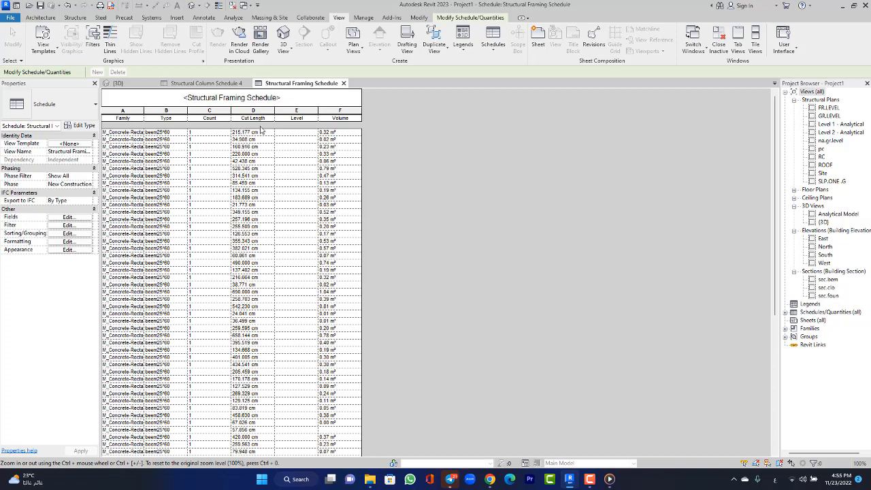
# - Add a grand total row to the Structural Framing Schedule, using the "Title, count, and totals" option and the title "Grand total"
pyautogui.click(338, 134)
pyautogui.scroll(-10, 315, 204)
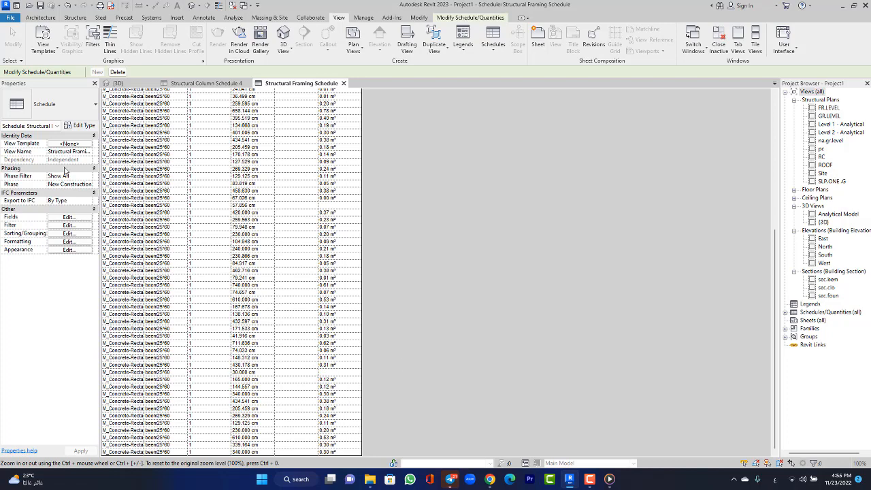
pyautogui.click(68, 233)
pyautogui.click(306, 243)
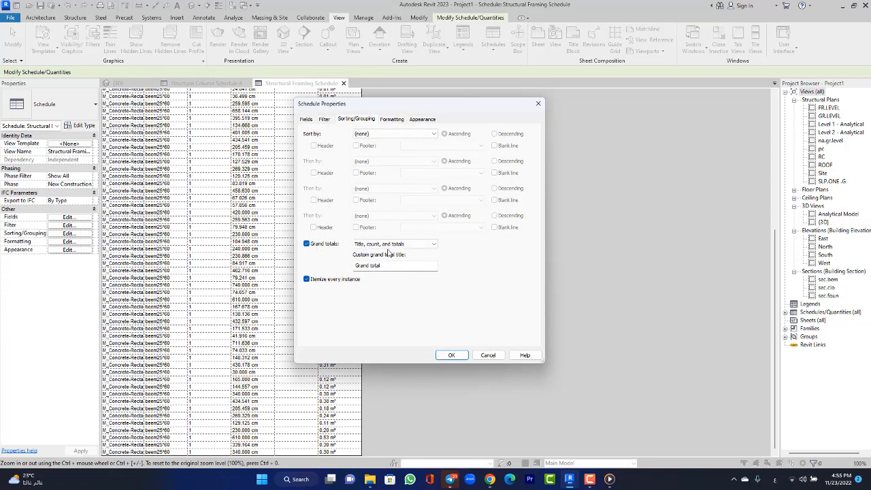
pyautogui.click(452, 355)
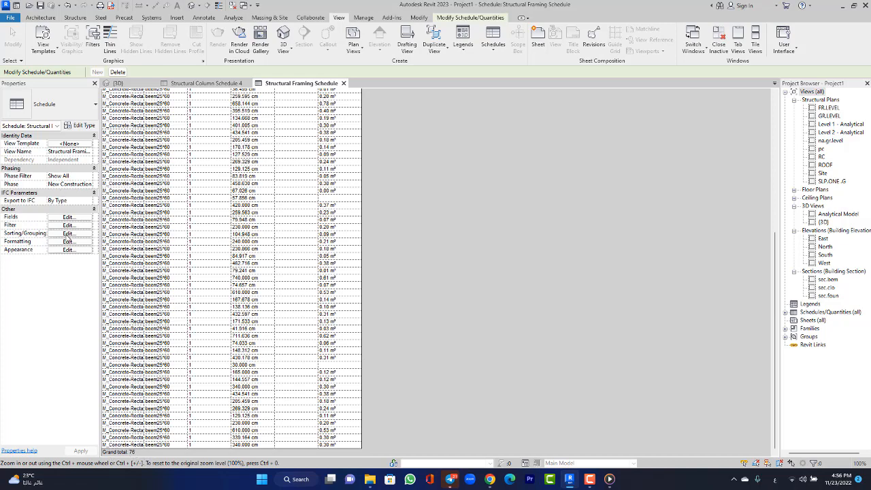
# - Set the Volume field of the Structural Framing Schedule to Calculate totals so the grand total row includes the volume
pyautogui.click(68, 242)
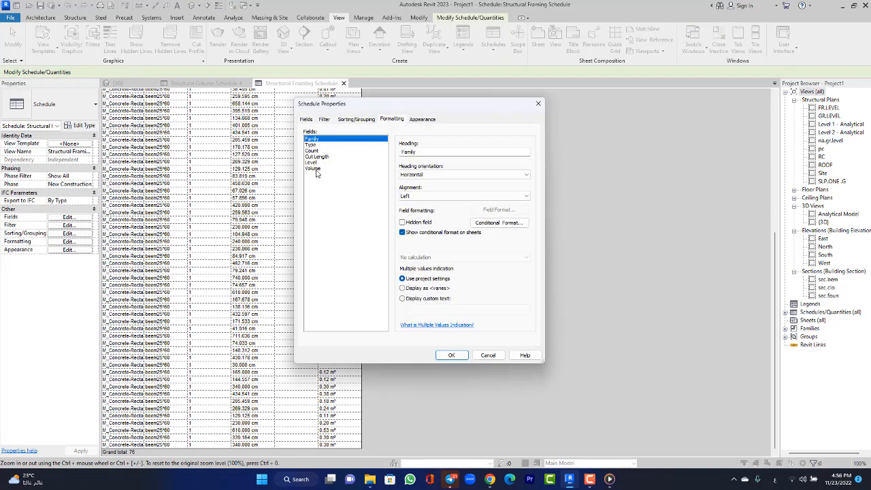
pyautogui.click(316, 172)
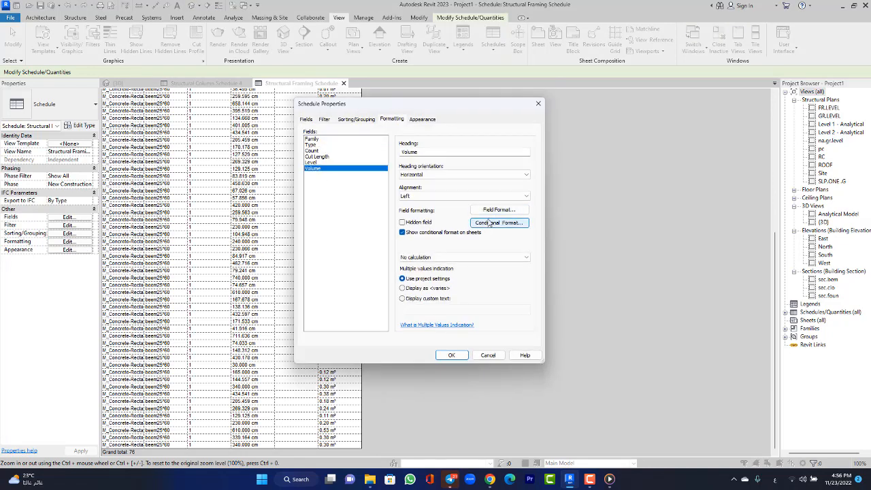
pyautogui.click(416, 259)
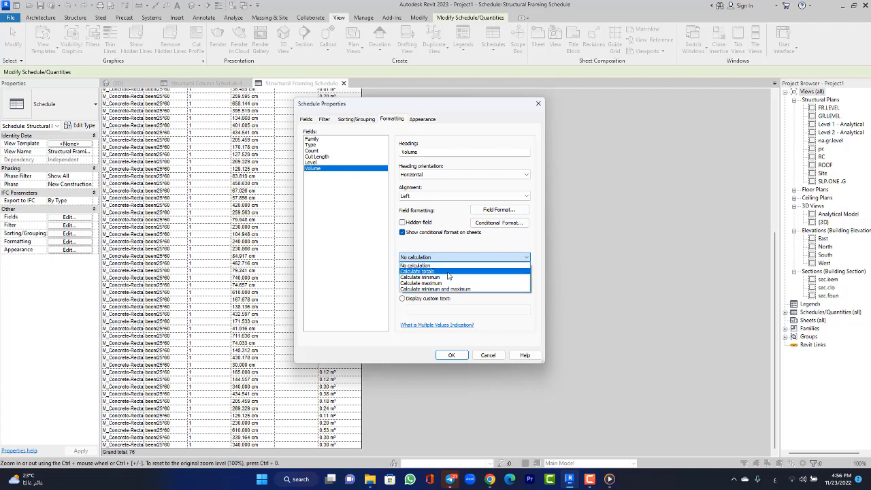
pyautogui.click(446, 272)
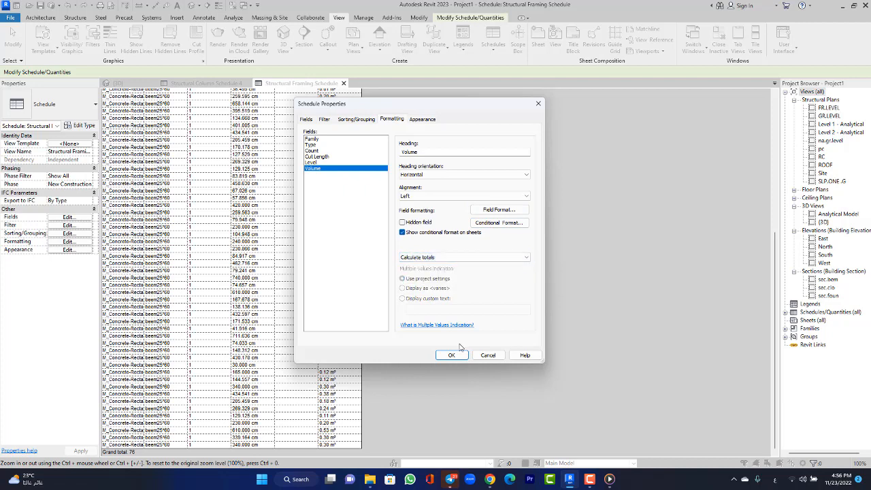
pyautogui.click(451, 354)
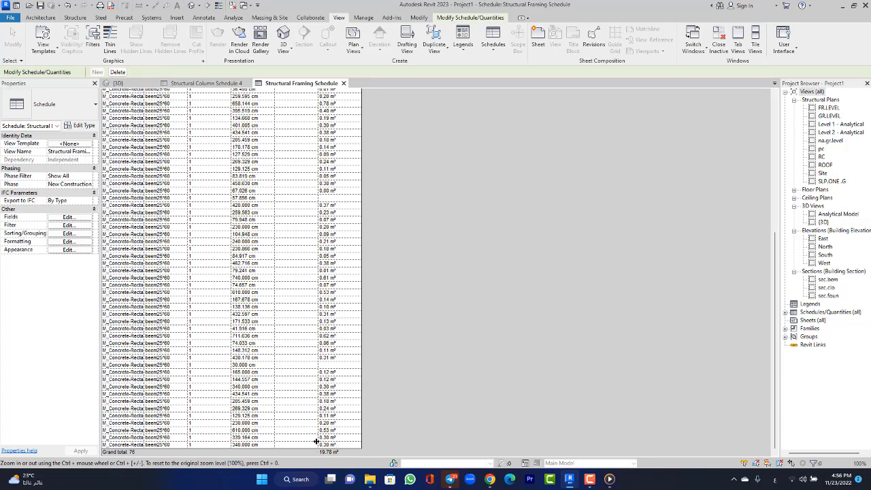
pyautogui.scroll(5, 336, 422)
pyautogui.scroll(-2, 332, 248)
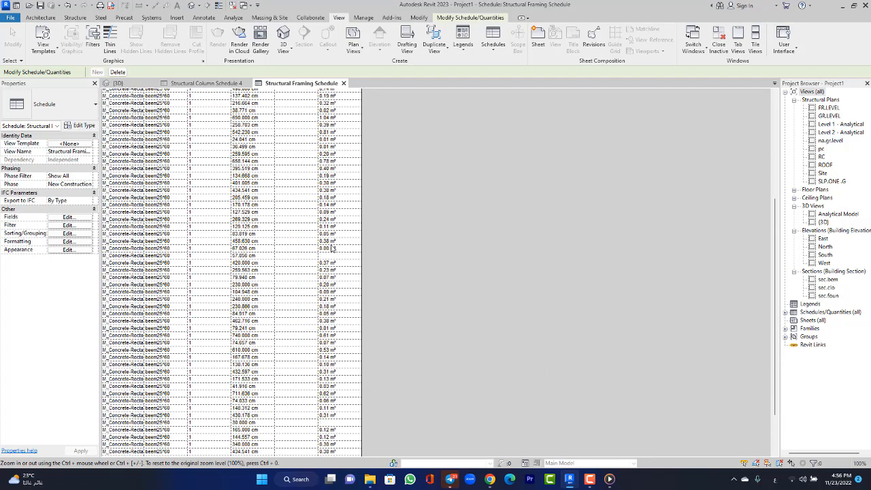
pyautogui.scroll(-3, 332, 249)
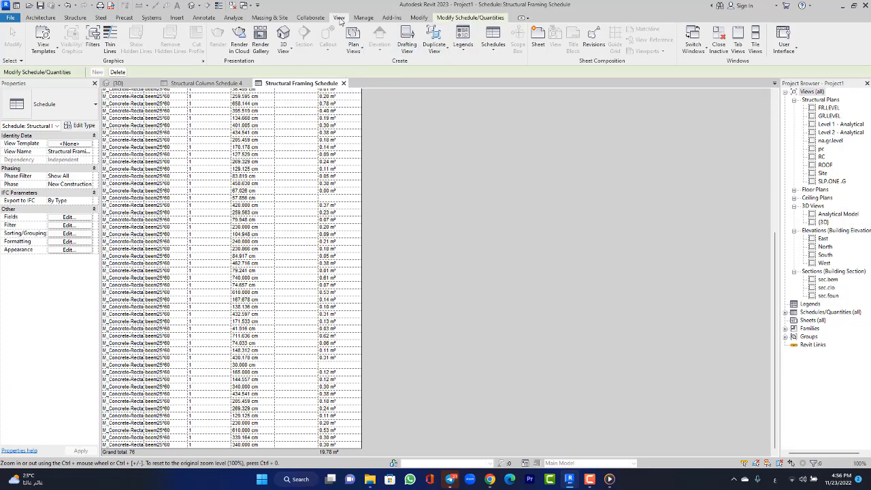
# - Create a new schedule for the Structural Rebar category, named Rebar Schedule, with the New Construction phase
pyautogui.click(501, 59)
pyautogui.click(524, 65)
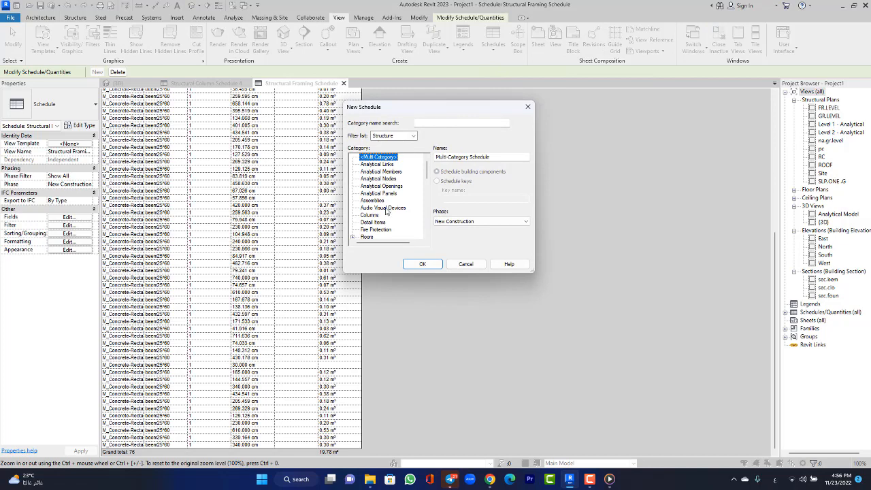
pyautogui.scroll(-3, 371, 224)
pyautogui.scroll(-5, 368, 222)
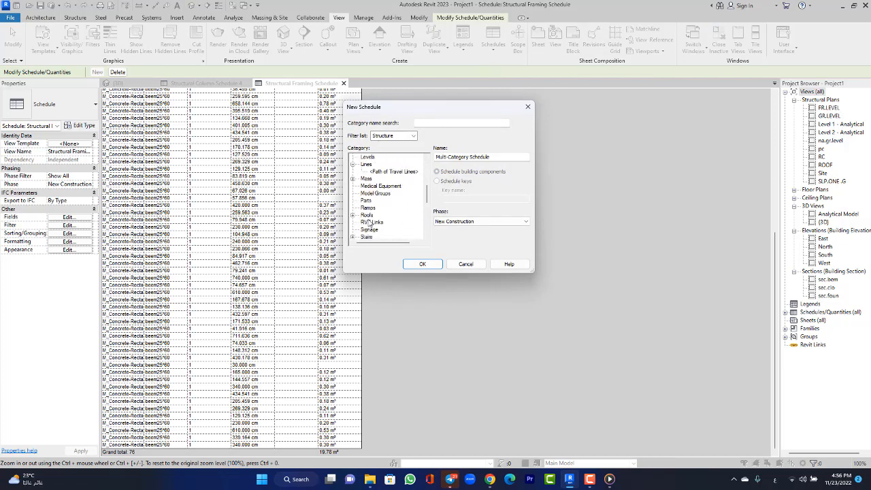
pyautogui.scroll(-3, 368, 219)
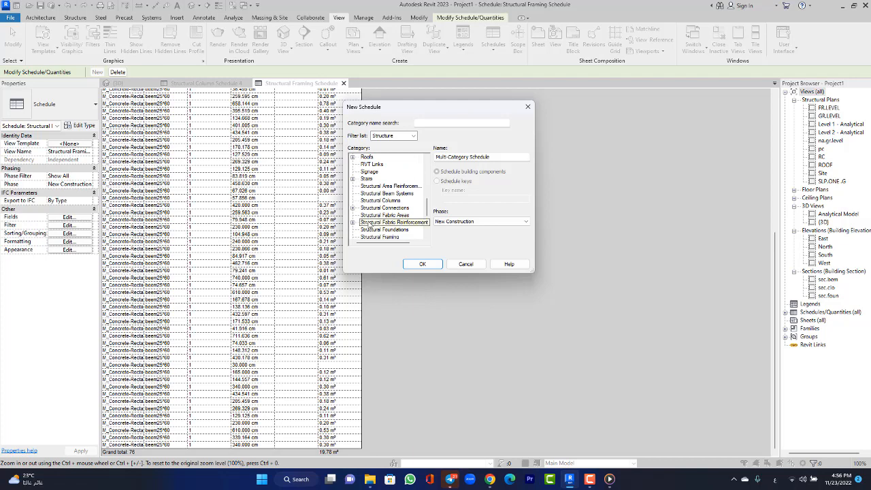
pyautogui.scroll(-1, 364, 211)
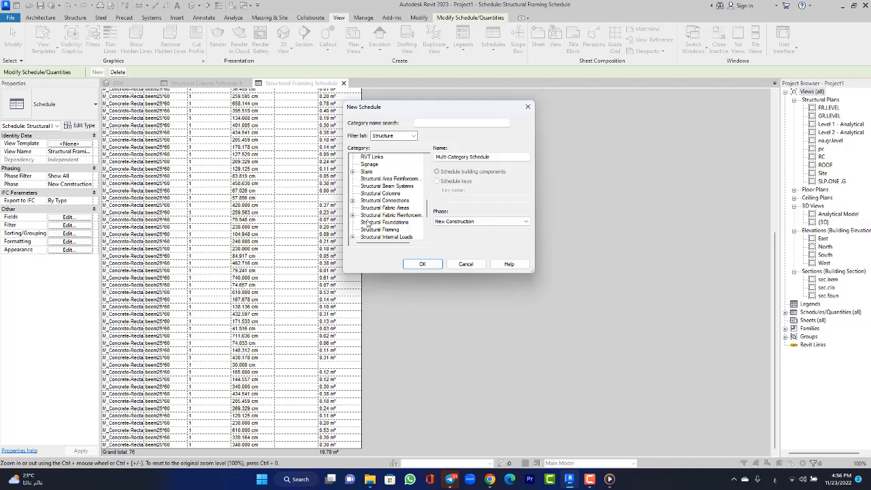
pyautogui.scroll(-5, 368, 224)
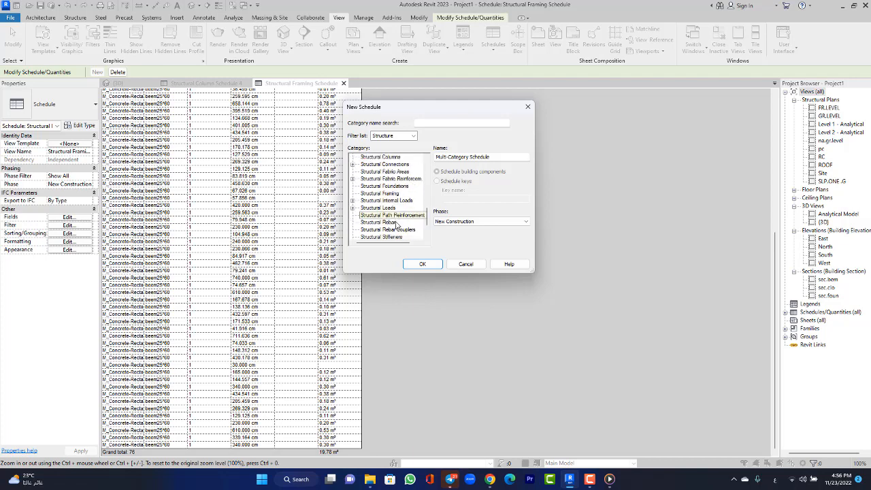
pyautogui.scroll(-1, 376, 211)
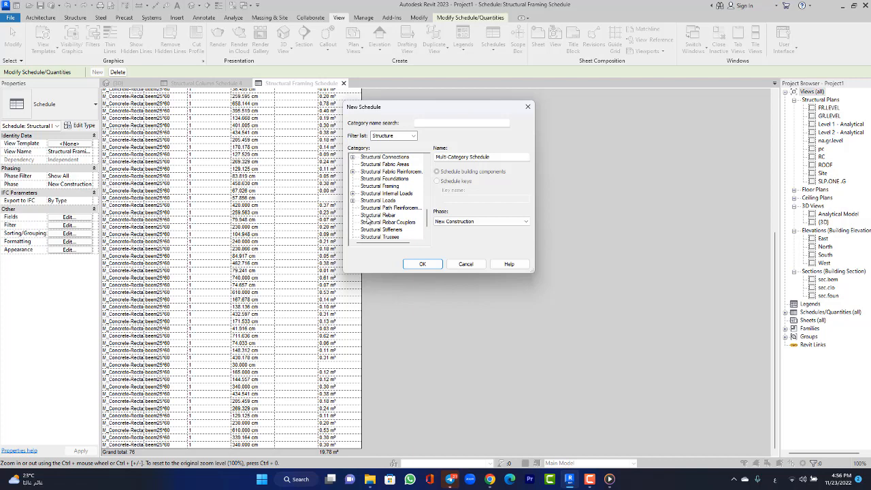
pyautogui.scroll(-2, 376, 221)
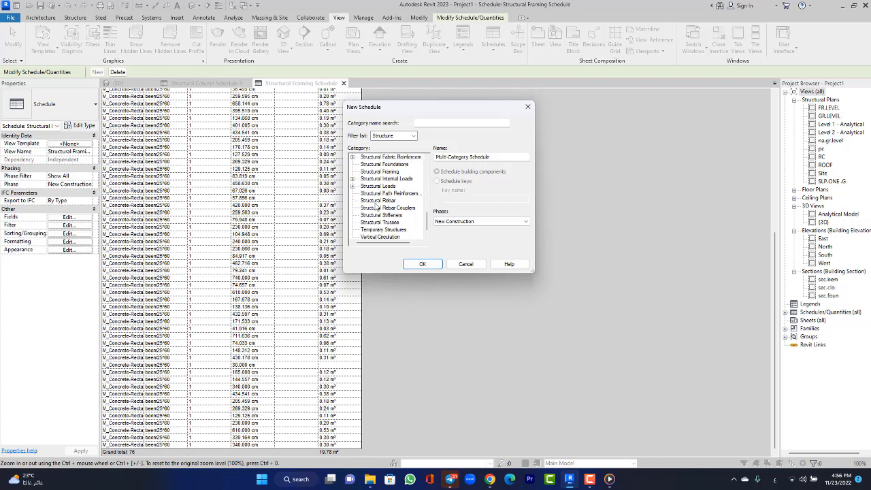
pyautogui.click(379, 201)
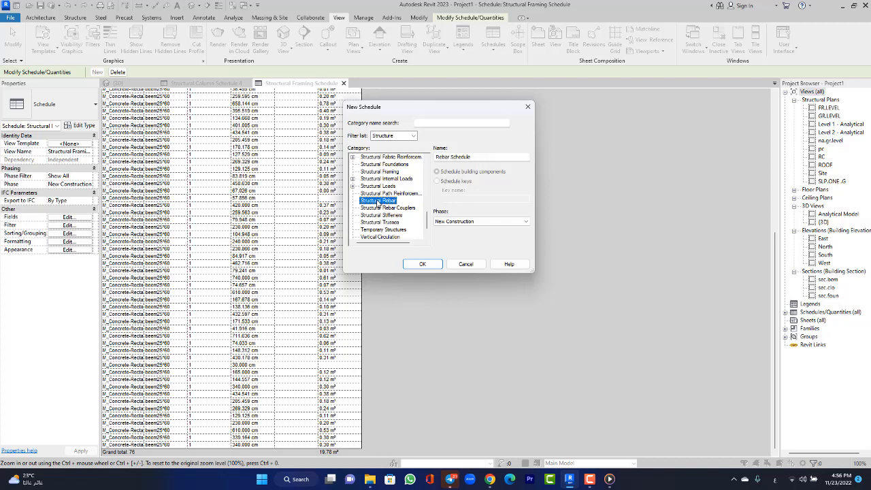
pyautogui.click(422, 263)
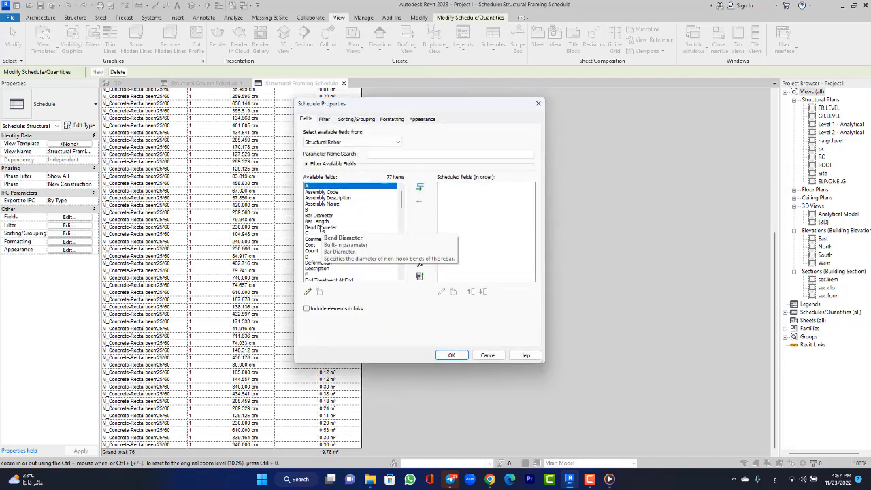
# - Add the Total Bar Length, Type and Material fields to the rebar schedule
pyautogui.scroll(-20, 348, 232)
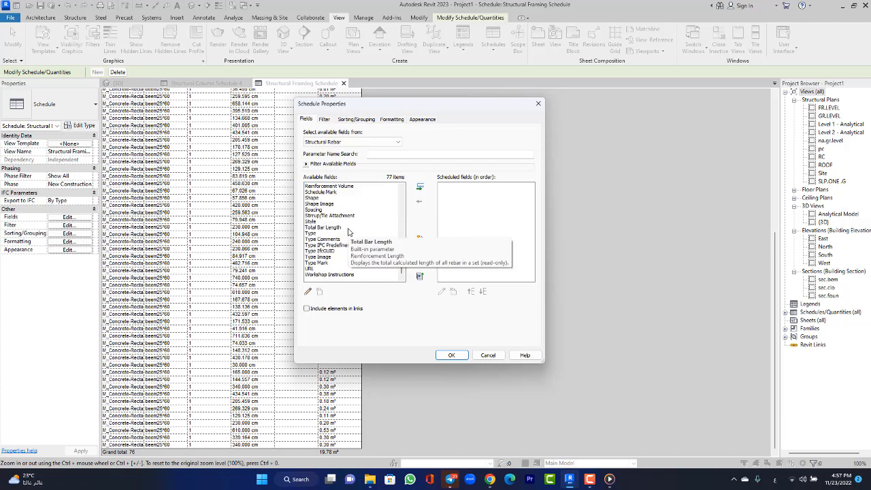
pyautogui.doubleClick(329, 227)
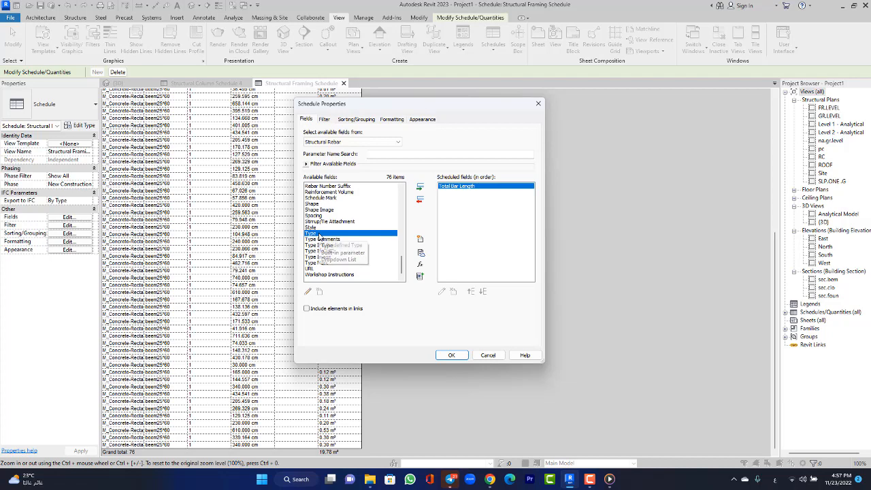
pyautogui.doubleClick(319, 235)
pyautogui.scroll(8, 323, 245)
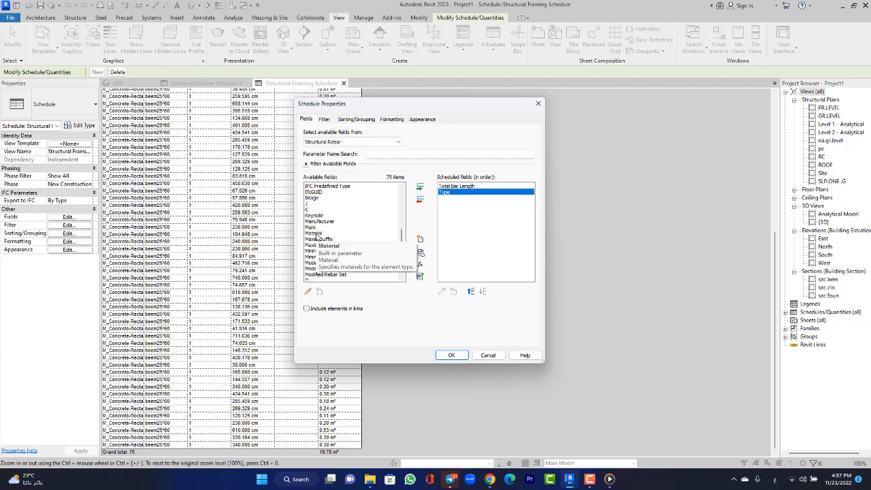
pyautogui.doubleClick(314, 233)
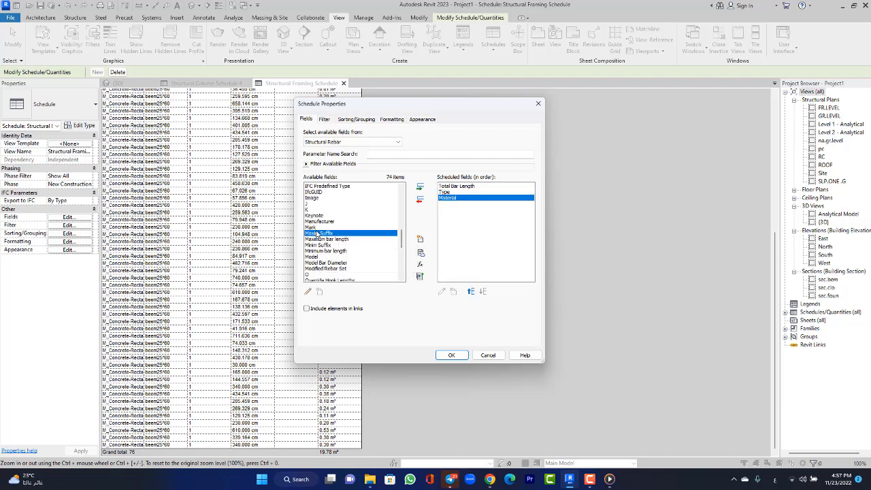
# - Add the Bar Diameter, Bar Length and Quantity fields and generate the rebar schedule
pyautogui.scroll(3, 317, 233)
pyautogui.scroll(6, 318, 238)
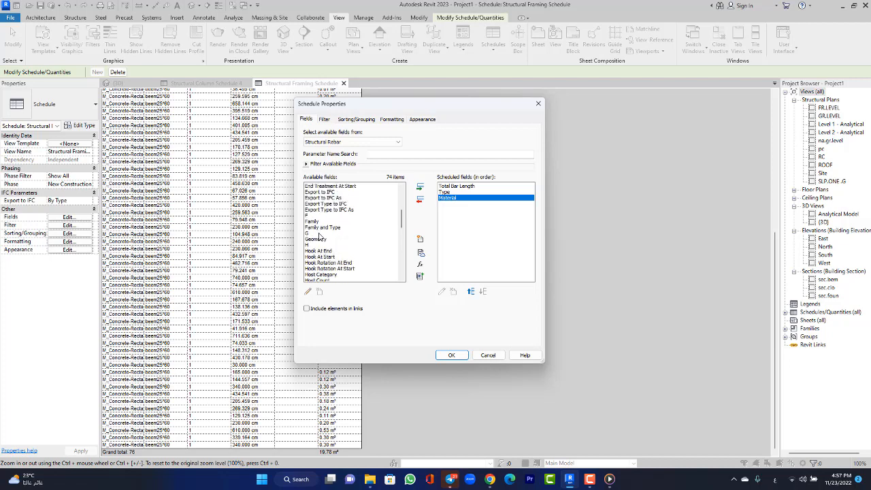
pyautogui.scroll(3, 322, 245)
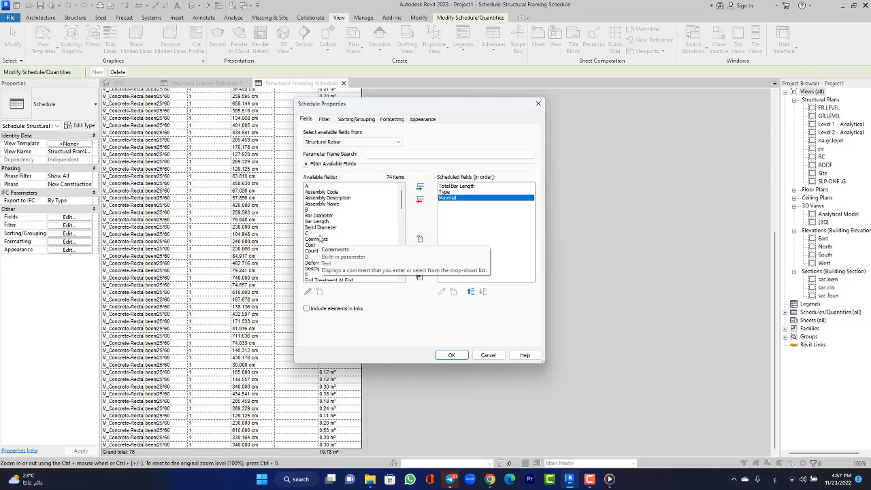
pyautogui.doubleClick(317, 216)
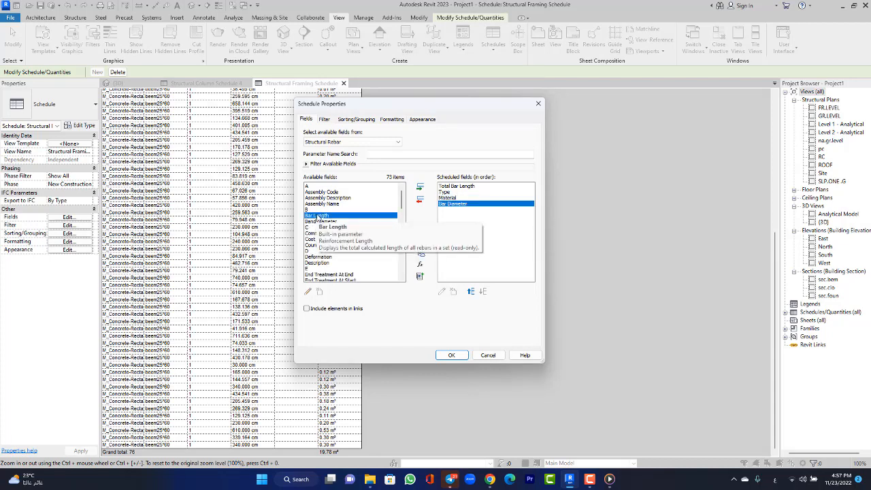
pyautogui.doubleClick(317, 216)
pyautogui.scroll(-2, 333, 252)
pyautogui.scroll(-8, 333, 251)
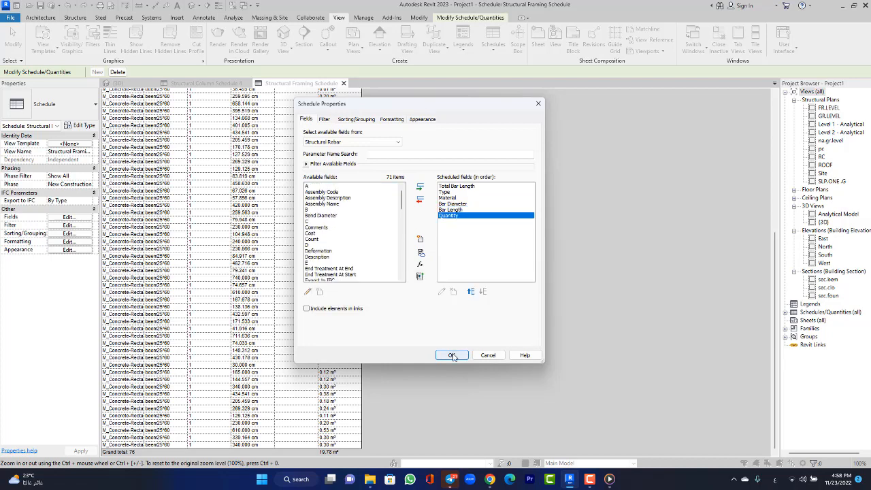
pyautogui.click(452, 355)
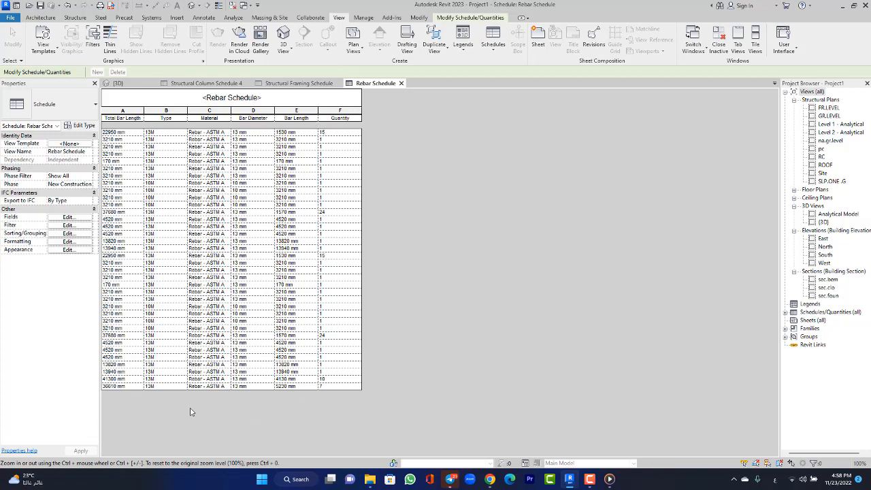
# - Add a grand total row to the Rebar Schedule, using the "Title, count, and totals" option and the title "Grand total"
pyautogui.click(59, 235)
pyautogui.click(306, 244)
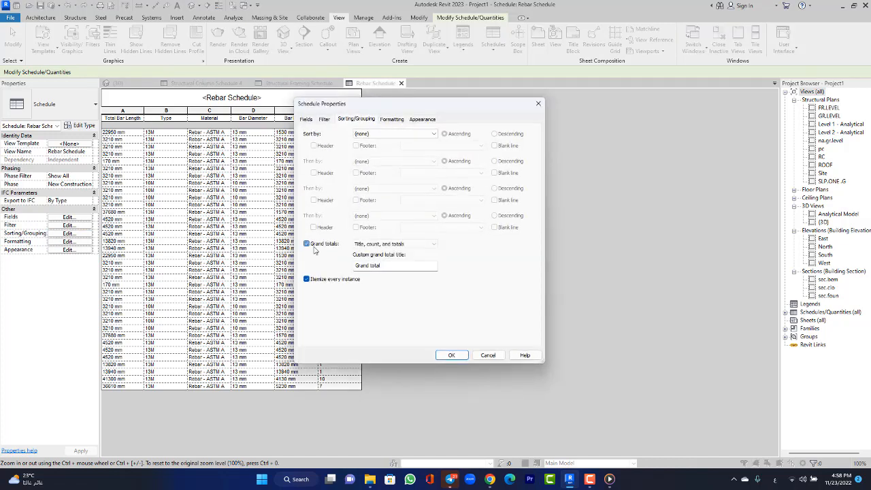
pyautogui.click(452, 355)
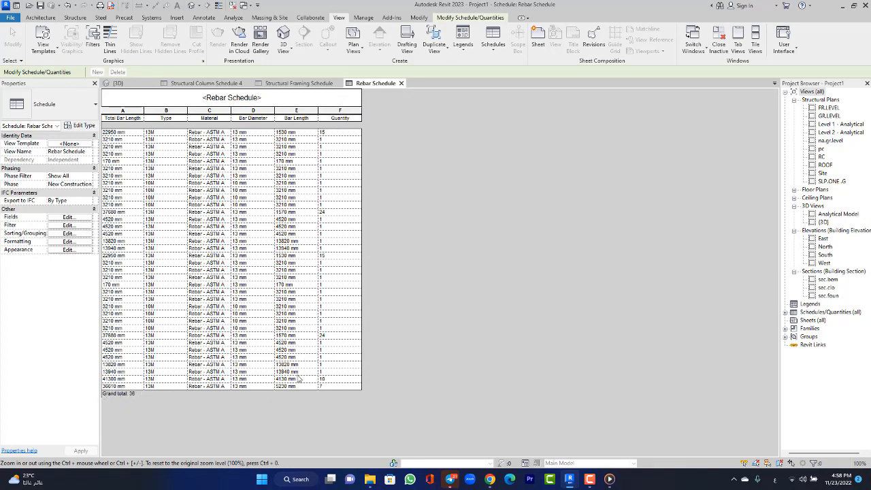
# - Set the Quantity field of the Rebar Schedule to Calculate totals
pyautogui.click(66, 242)
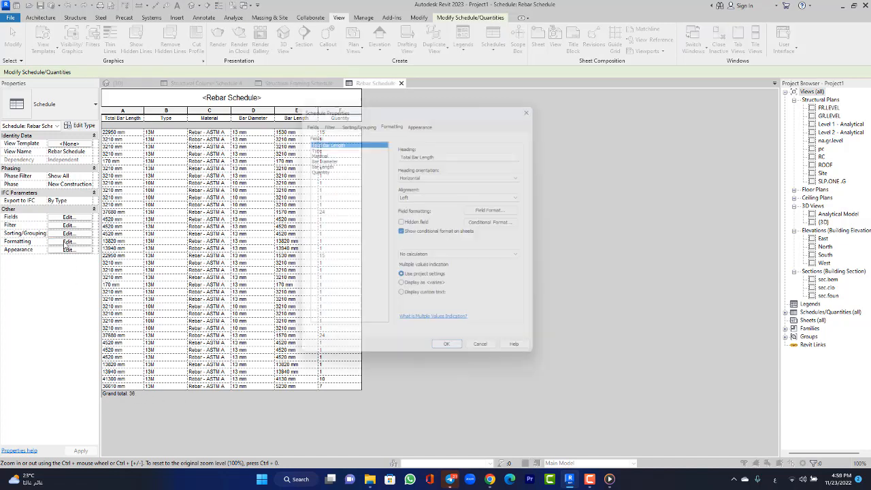
pyautogui.click(324, 168)
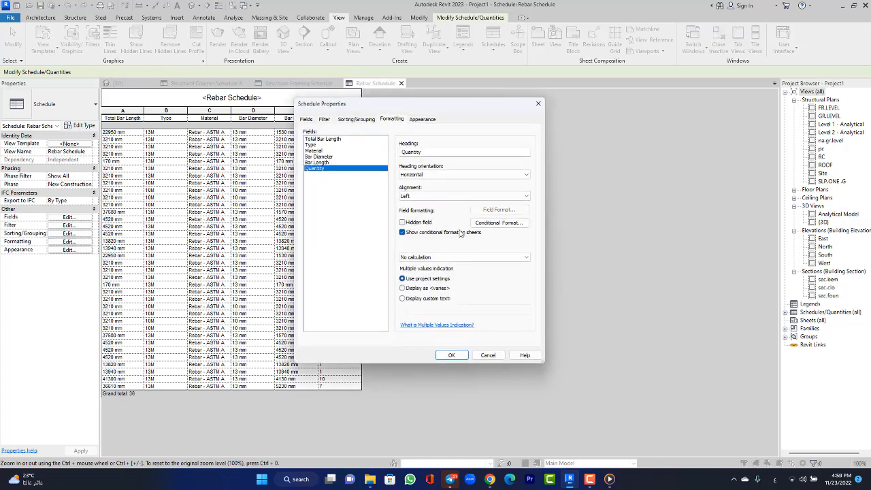
pyautogui.click(418, 257)
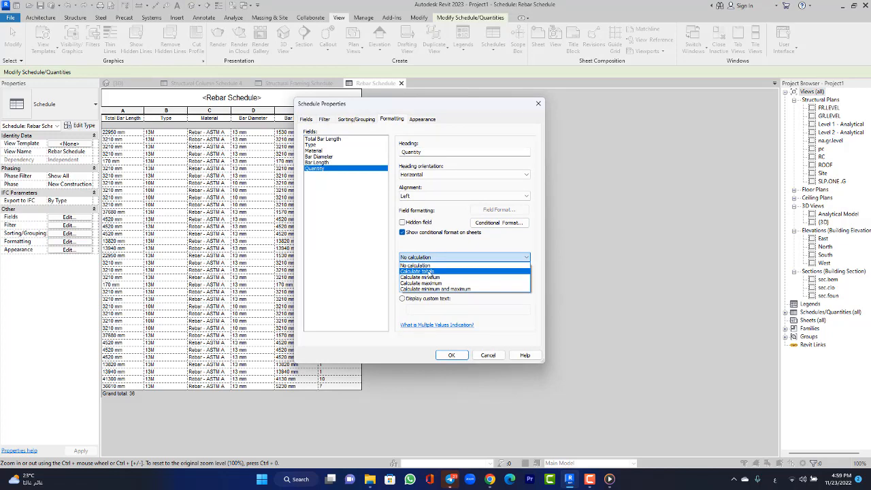
pyautogui.click(430, 272)
pyautogui.click(451, 356)
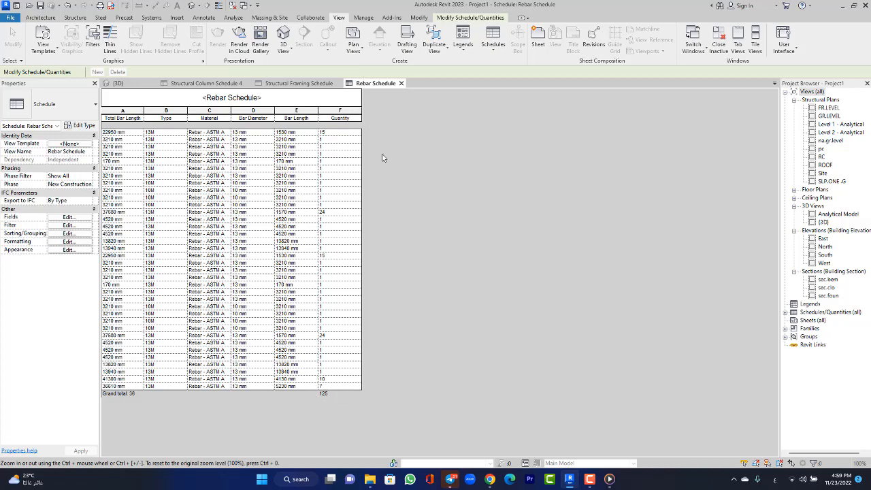
# - Return to the {3D} view and look over the whole building model
pyautogui.click(136, 83)
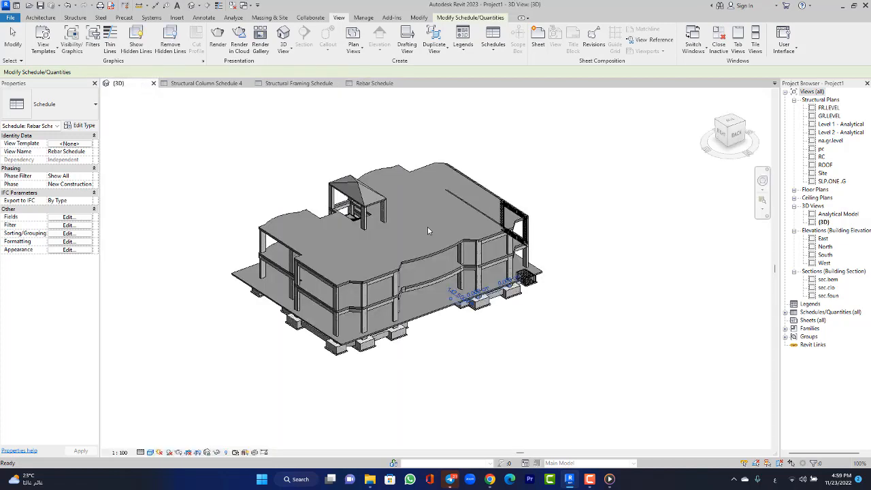
pyautogui.click(427, 215)
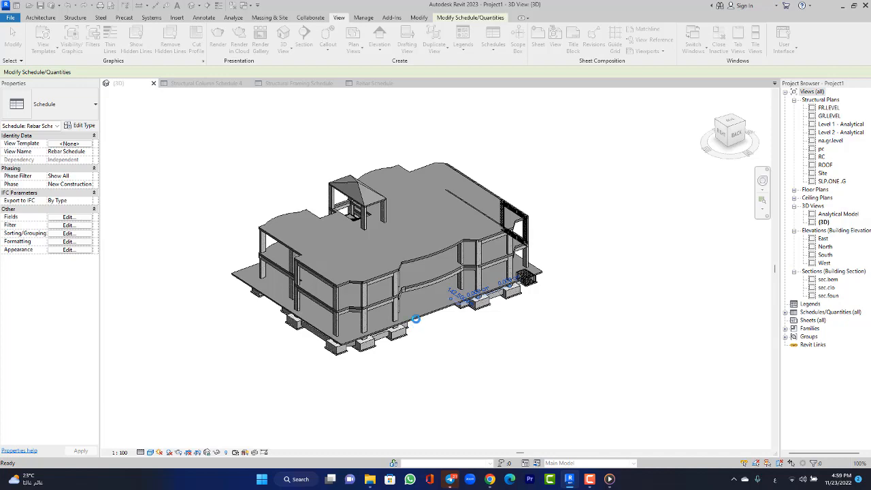
pyautogui.scroll(3, 367, 278)
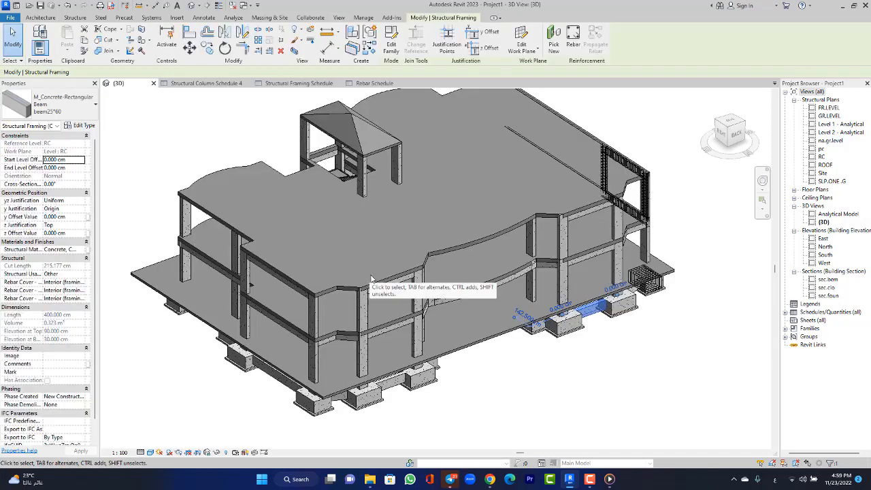
pyautogui.scroll(-4, 433, 310)
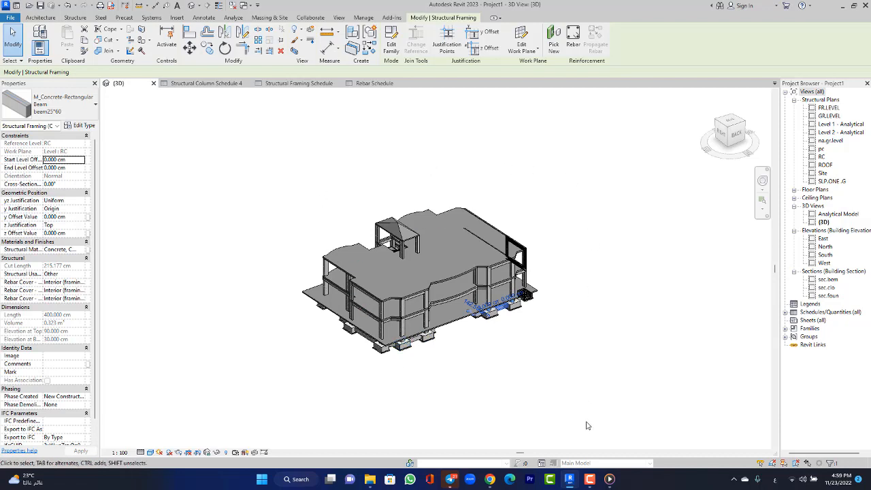
pyautogui.click(610, 479)
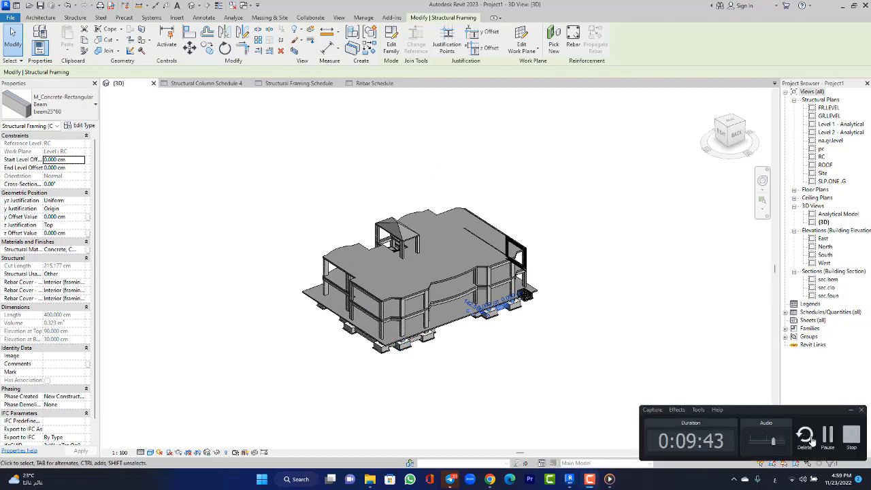